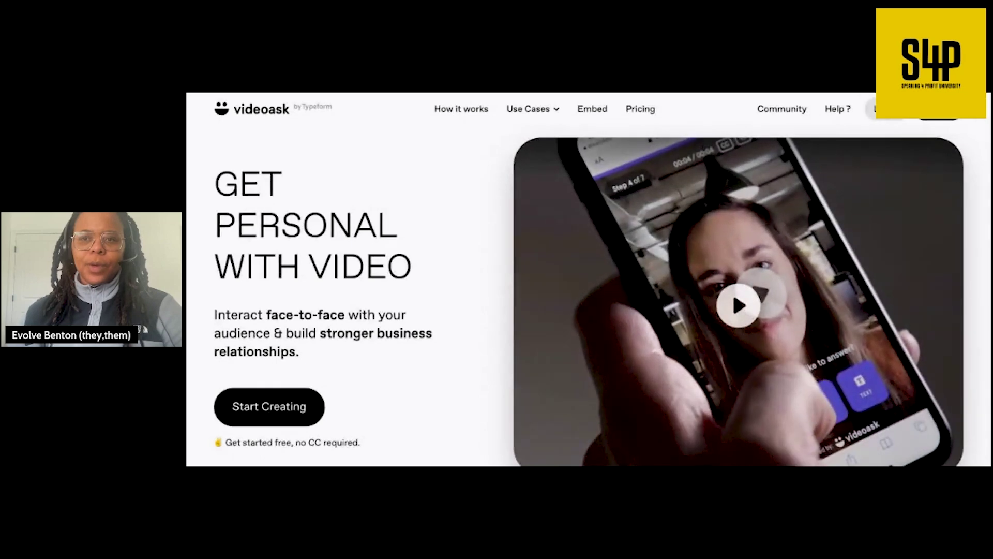
- Enter the VideoAsk app from the homepage and browse the All interactions inbox of responses
{"action": "left_click", "coordinate": [884, 109]}
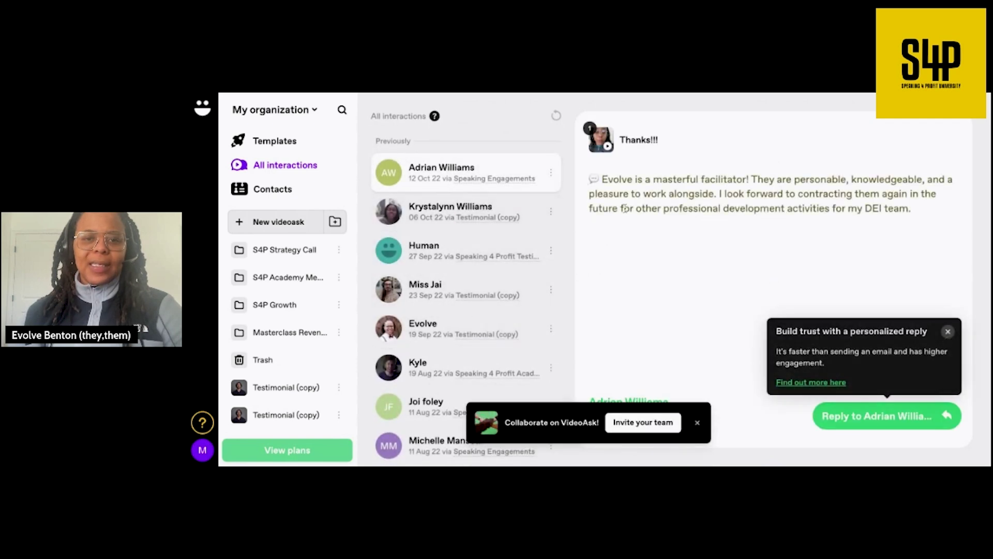
{"action": "scroll", "coordinate": [287, 340], "scroll_direction": "down", "scroll_amount": 1}
{"action": "scroll", "coordinate": [295, 313], "scroll_direction": "up", "scroll_amount": 1}
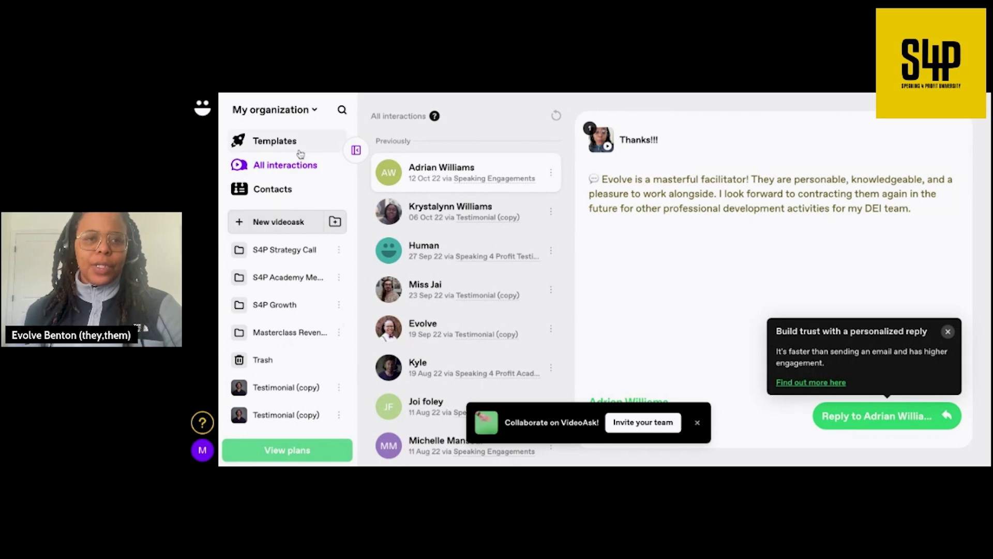
- Pick the Testimonials template from the Templates gallery and bring up its preview
{"action": "left_click", "coordinate": [296, 145]}
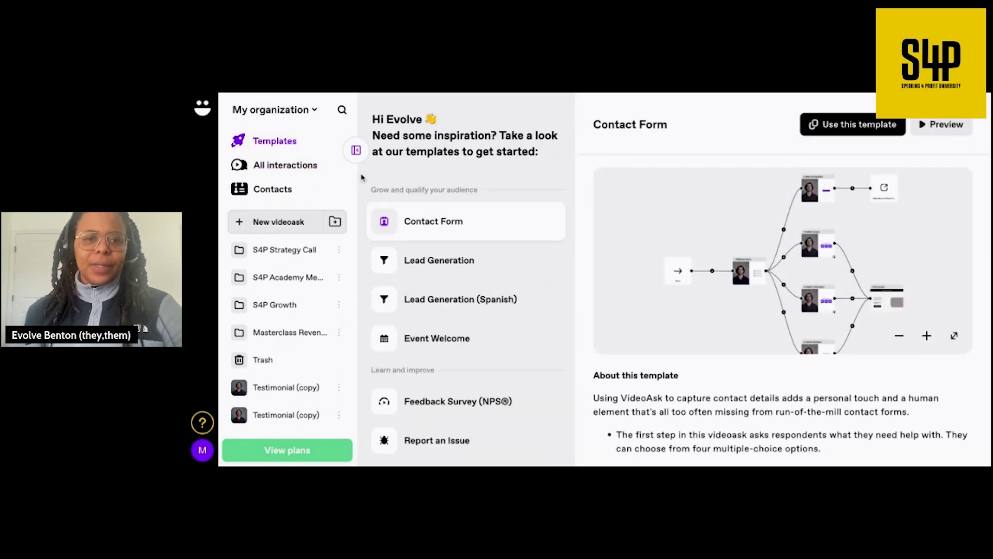
{"action": "scroll", "coordinate": [486, 314], "scroll_direction": "down", "scroll_amount": 10}
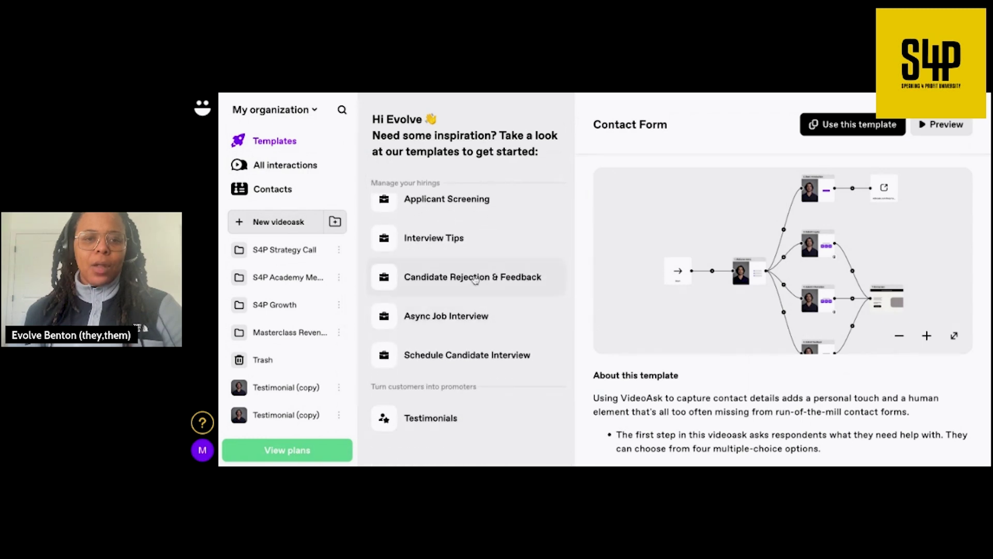
{"action": "left_click", "coordinate": [434, 420]}
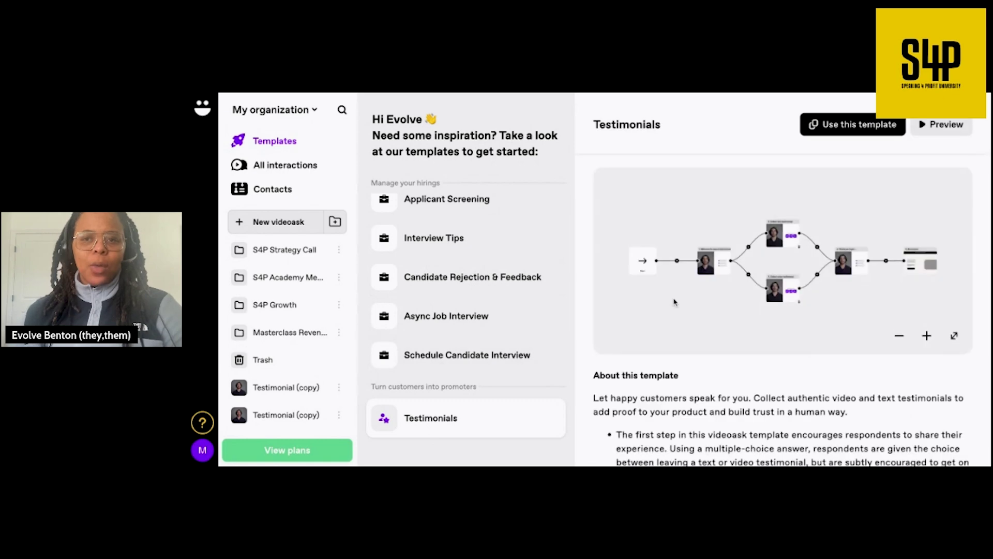
{"action": "scroll", "coordinate": [674, 302], "scroll_direction": "down", "scroll_amount": 3}
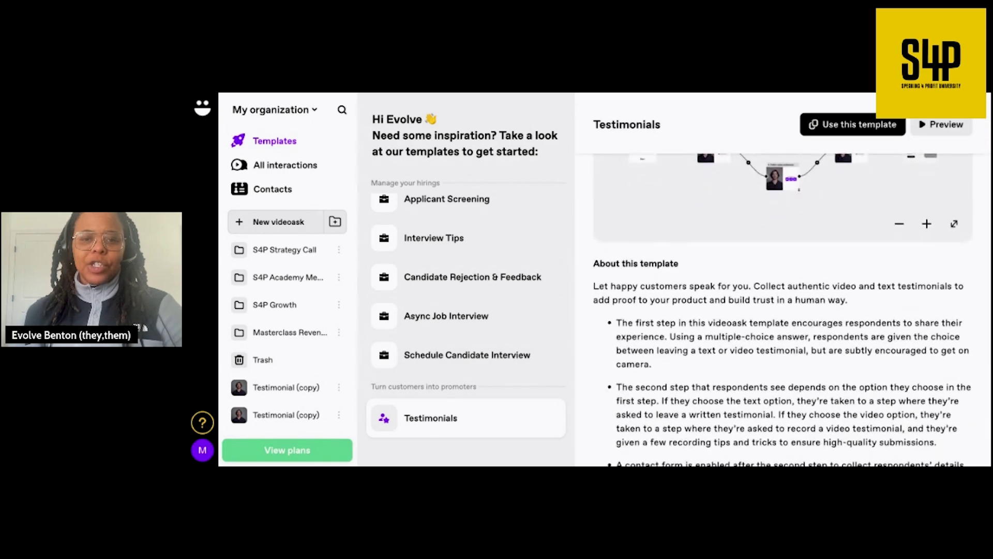
{"action": "scroll", "coordinate": [781, 310], "scroll_direction": "down", "scroll_amount": 3}
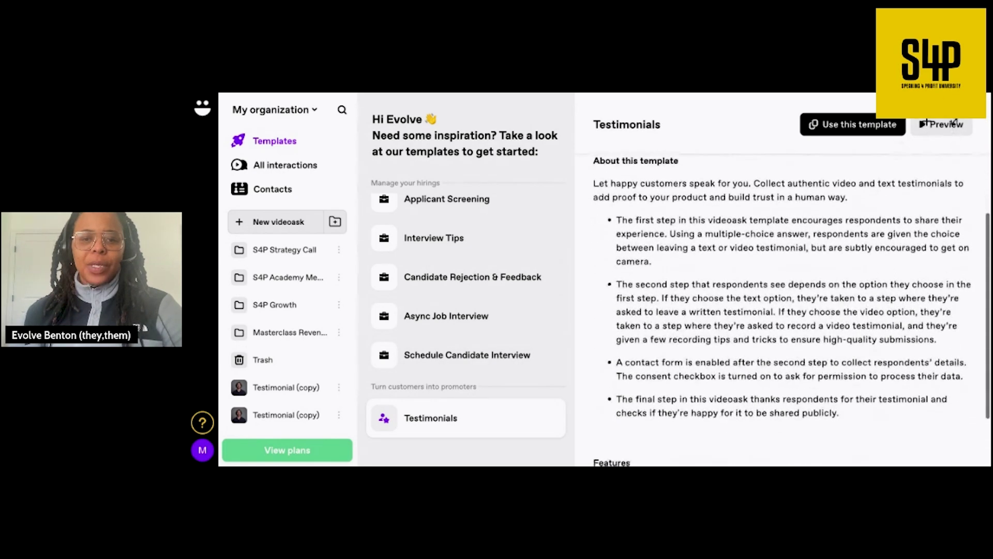
{"action": "scroll", "coordinate": [781, 310], "scroll_direction": "down", "scroll_amount": 1}
{"action": "scroll", "coordinate": [781, 311], "scroll_direction": "up", "scroll_amount": 5}
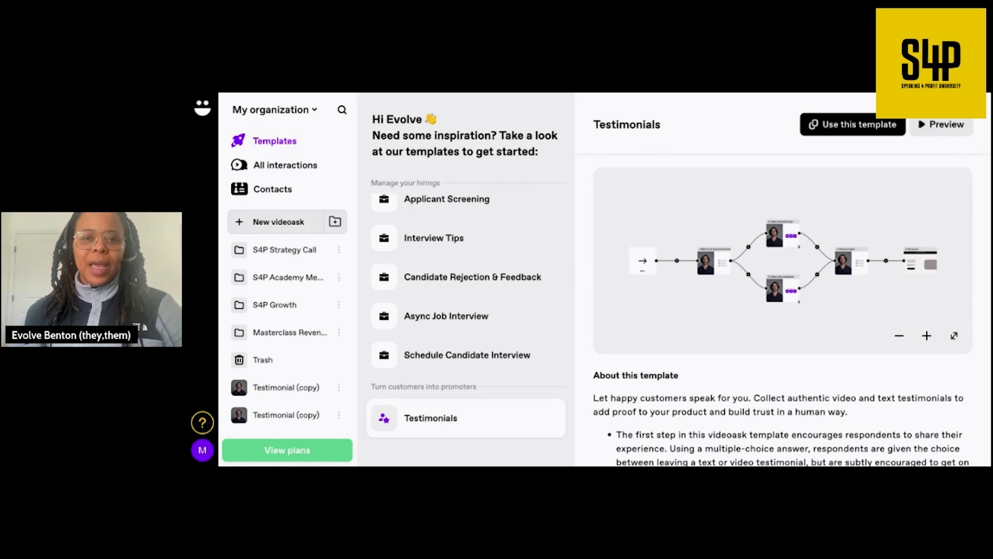
{"action": "key", "text": "ctrl+Tab"}
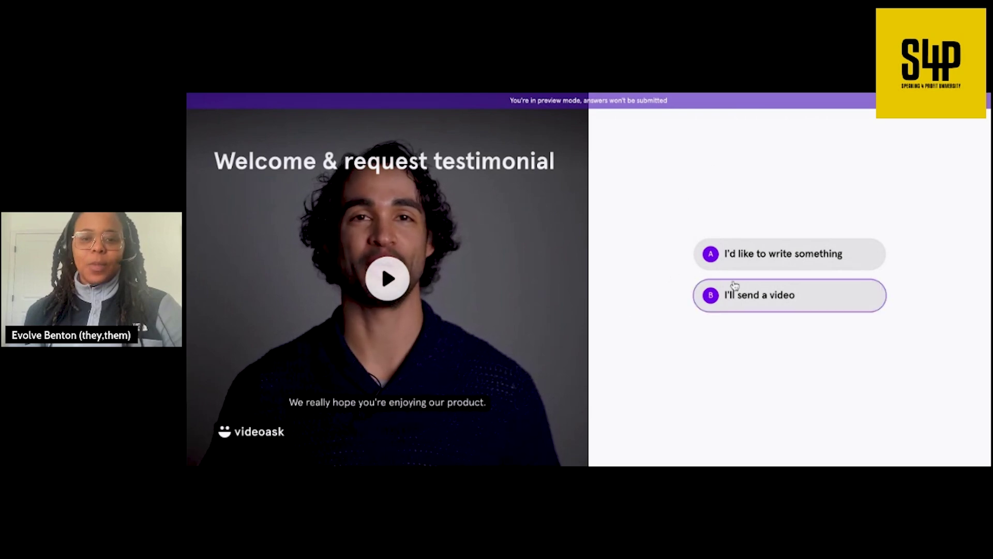
- Answer 'I'd like to write something' in the preview, then return to the Testimonials template page
{"action": "left_click", "coordinate": [768, 258]}
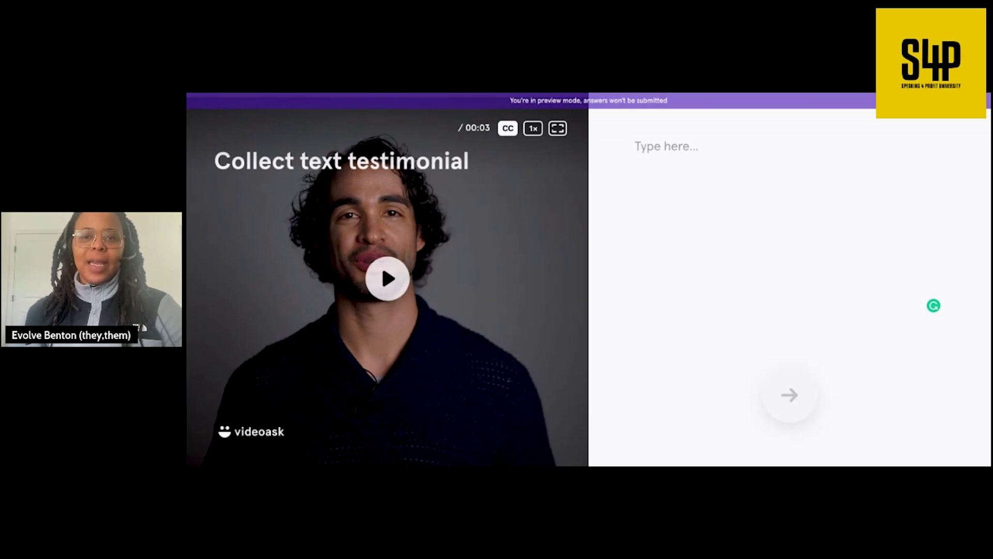
{"action": "left_click", "coordinate": [647, 94]}
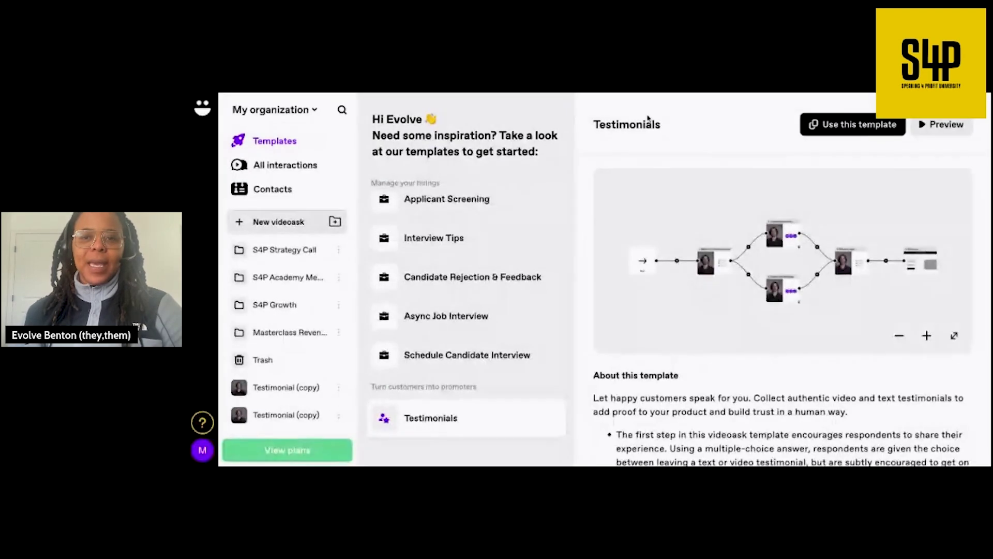
- Copy the Testimonials template as 'Testimonial (copy)' and edit its Welcome & request testimonial step
{"action": "left_click", "coordinate": [849, 133]}
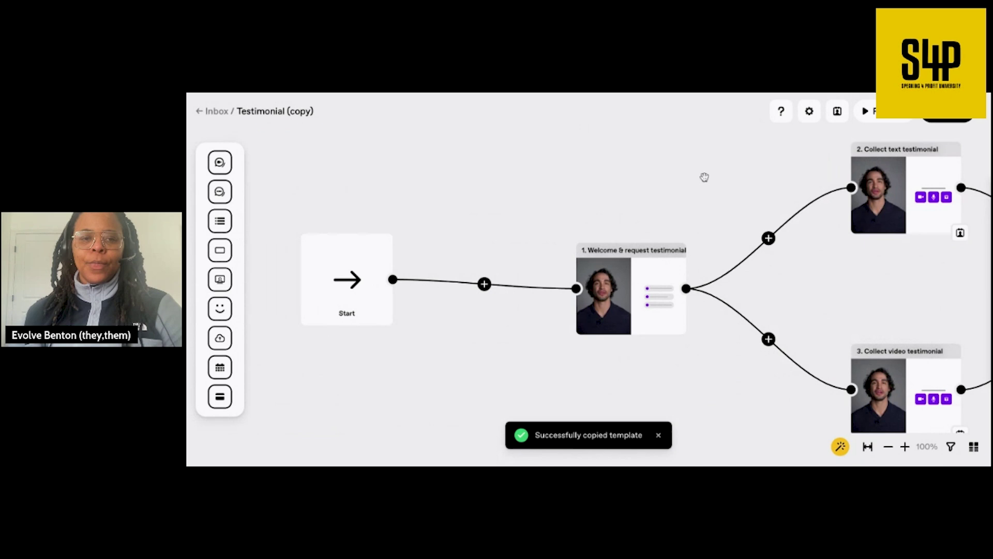
{"action": "left_click", "coordinate": [791, 319]}
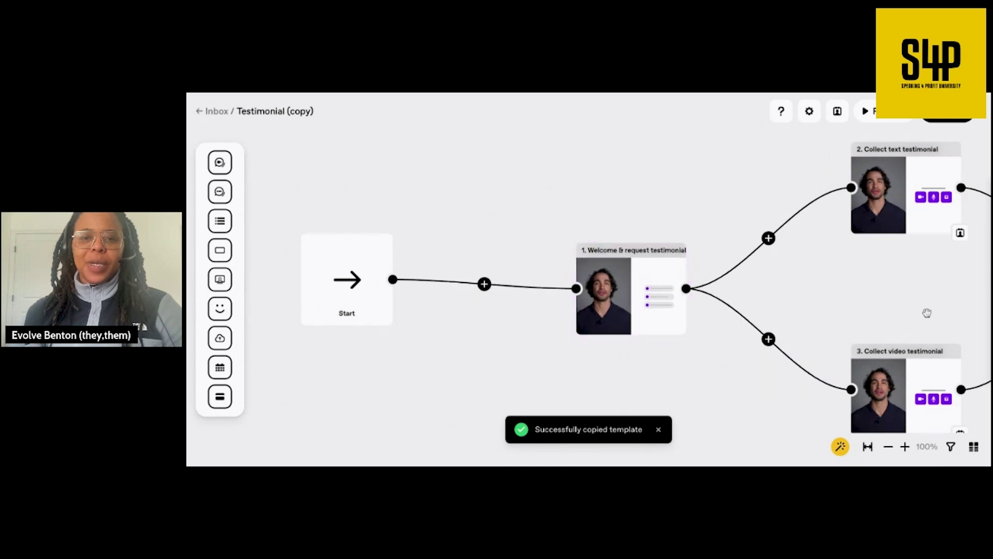
{"action": "left_click", "coordinate": [669, 322]}
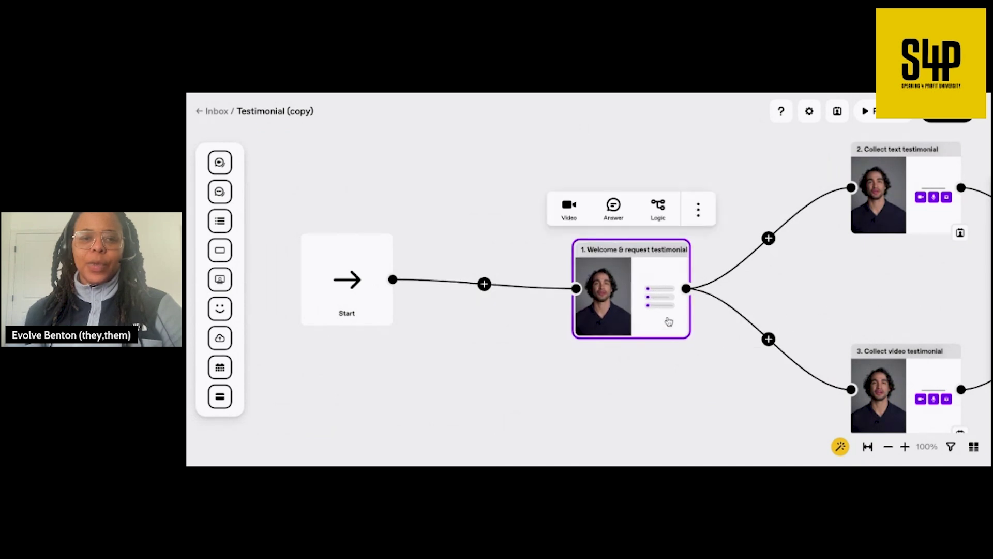
{"action": "left_click", "coordinate": [633, 325]}
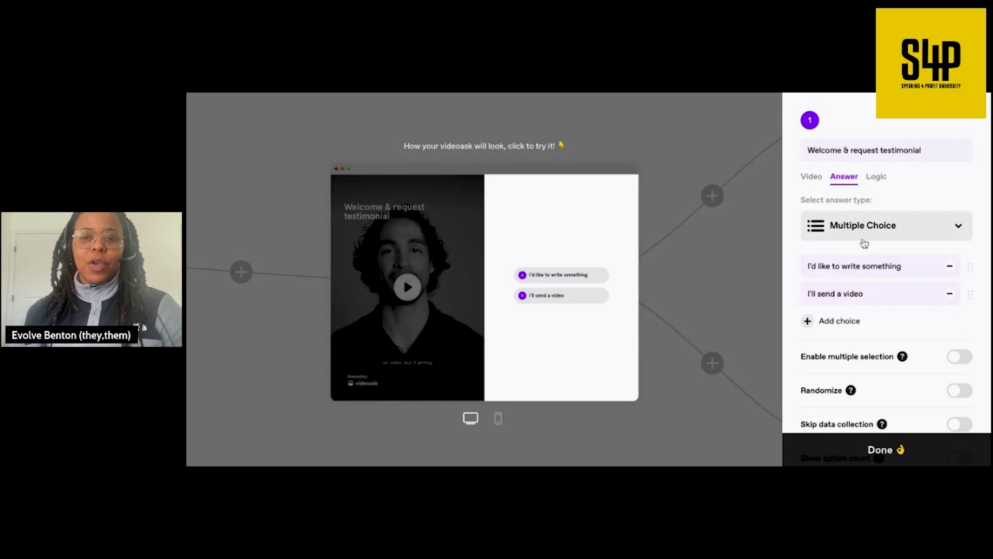
- Replace the welcome step's video overlay text with 'Thank you' and save the step
{"action": "left_click", "coordinate": [816, 181]}
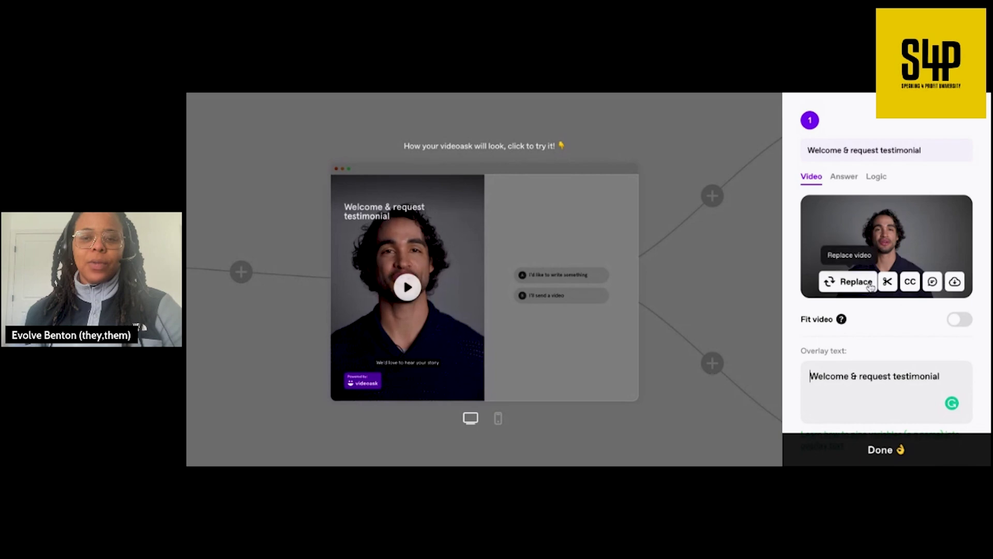
{"action": "scroll", "coordinate": [869, 300], "scroll_direction": "down", "scroll_amount": 2}
{"action": "scroll", "coordinate": [874, 294], "scroll_direction": "down", "scroll_amount": 2}
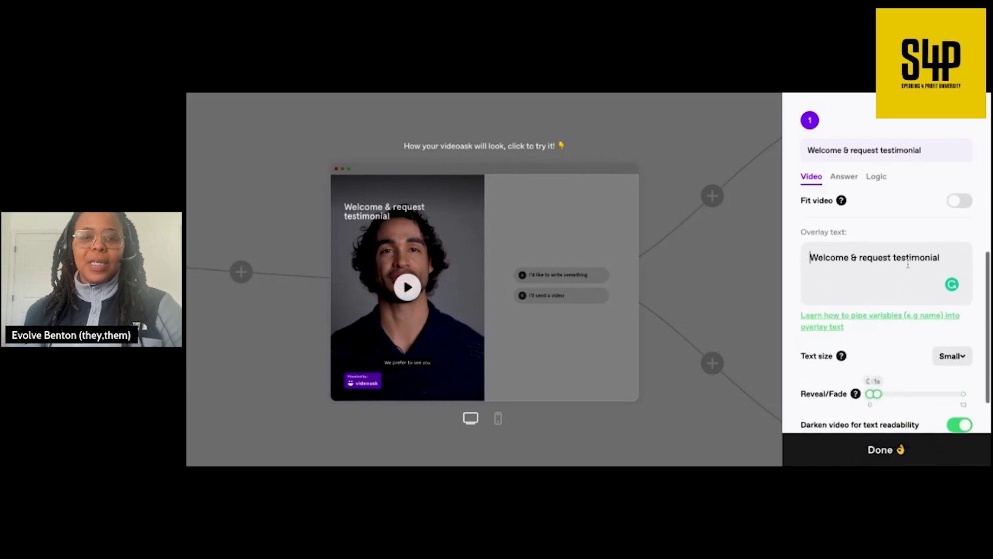
{"action": "left_click_drag", "start_coordinate": [946, 258], "coordinate": [810, 258]}
{"action": "type", "text": "Thank you"}
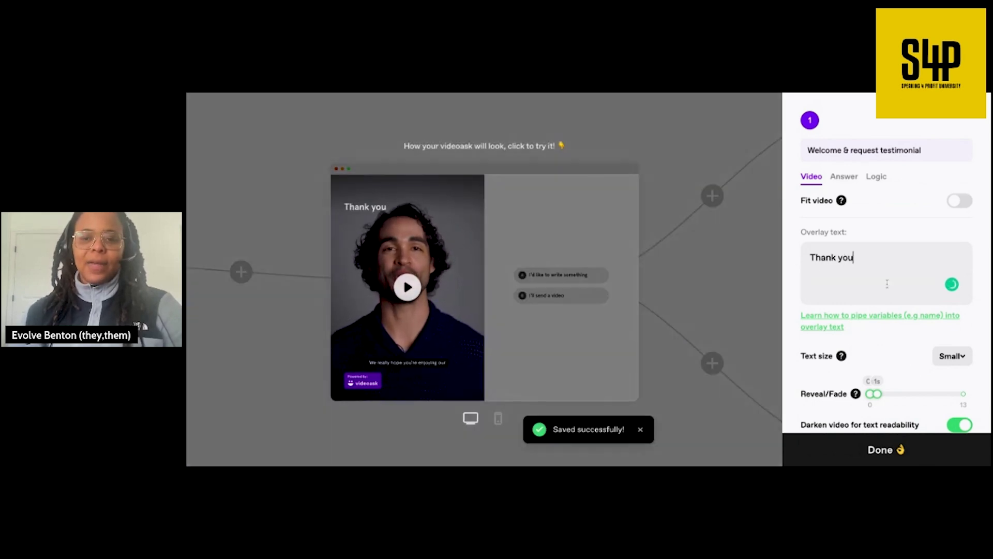
{"action": "scroll", "coordinate": [884, 293], "scroll_direction": "down", "scroll_amount": 3}
{"action": "scroll", "coordinate": [895, 259], "scroll_direction": "up", "scroll_amount": 3}
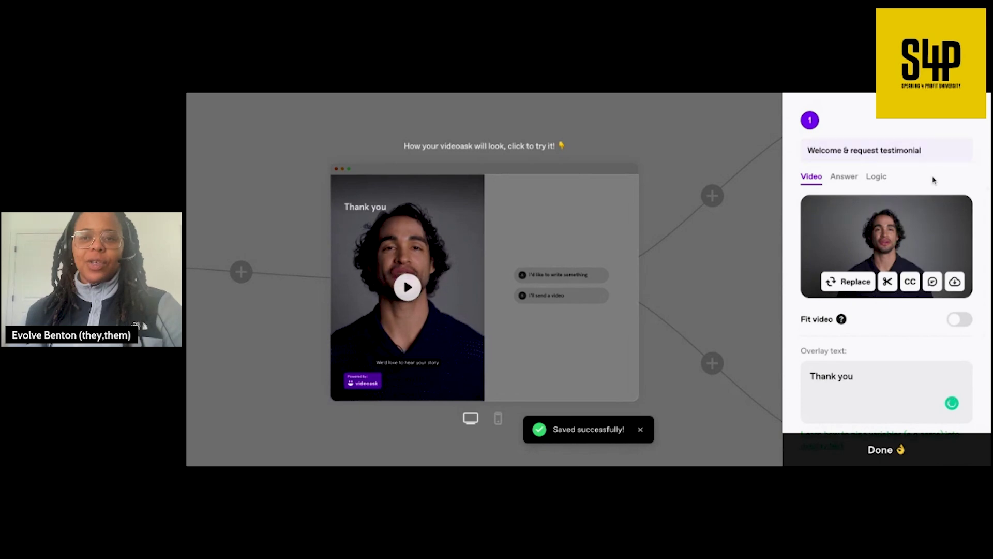
{"action": "left_click", "coordinate": [885, 449]}
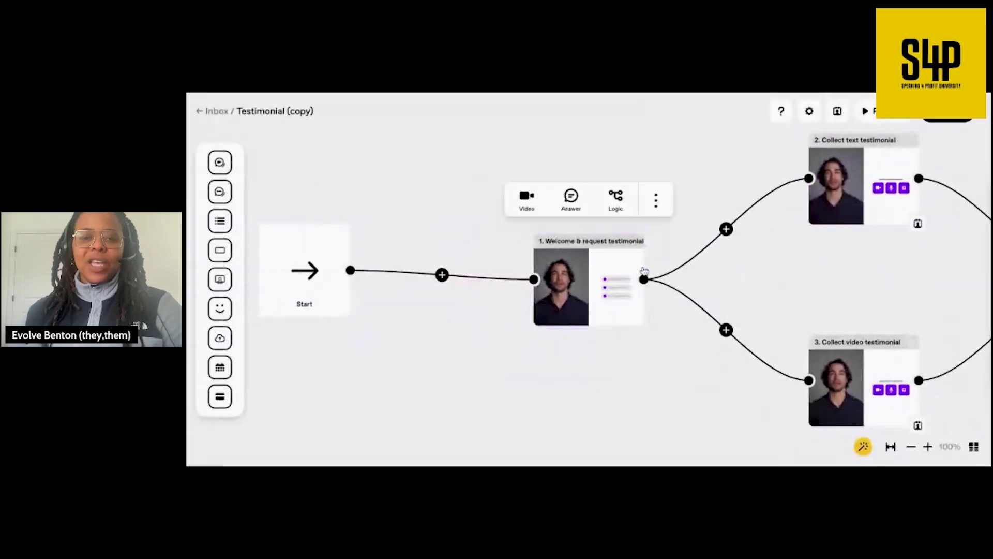
- Review the text and video testimonial branches of the flow, then bring up Share
{"action": "mouse_move", "coordinate": [874, 400]}
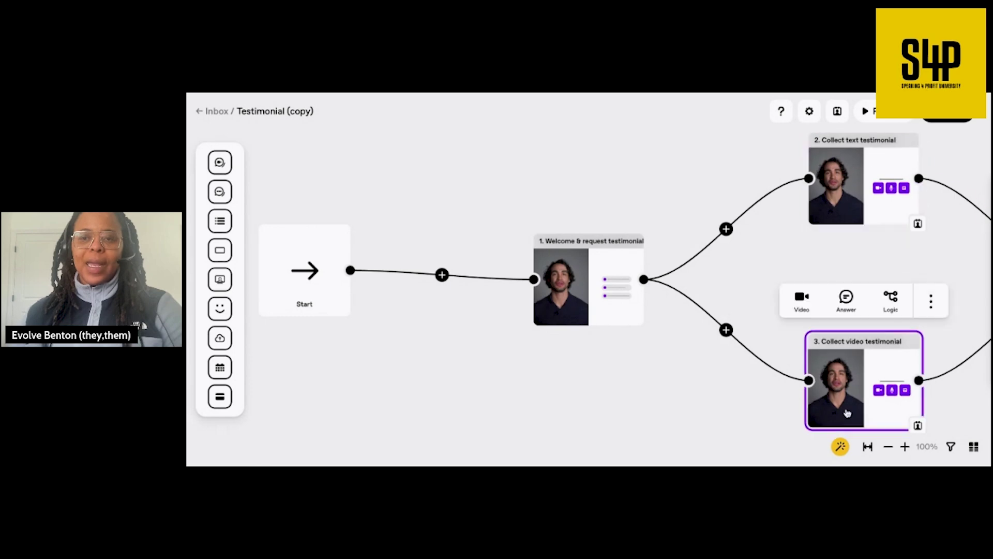
{"action": "mouse_move", "coordinate": [849, 203]}
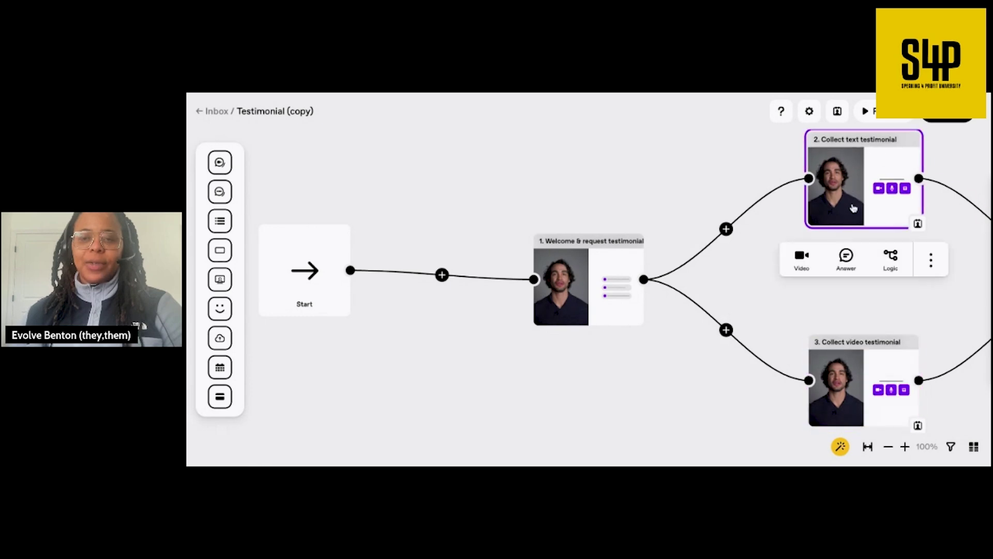
{"action": "scroll", "coordinate": [899, 360], "scroll_direction": "right", "scroll_amount": 2}
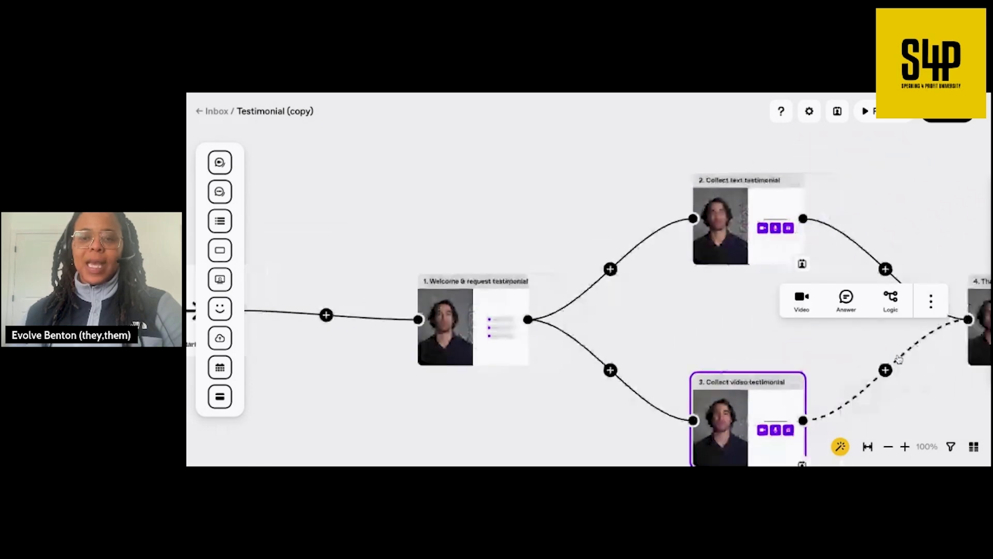
{"action": "scroll", "coordinate": [899, 359], "scroll_direction": "right", "scroll_amount": 8}
{"action": "scroll", "coordinate": [899, 359], "scroll_direction": "down", "scroll_amount": 2}
{"action": "mouse_move", "coordinate": [668, 252]}
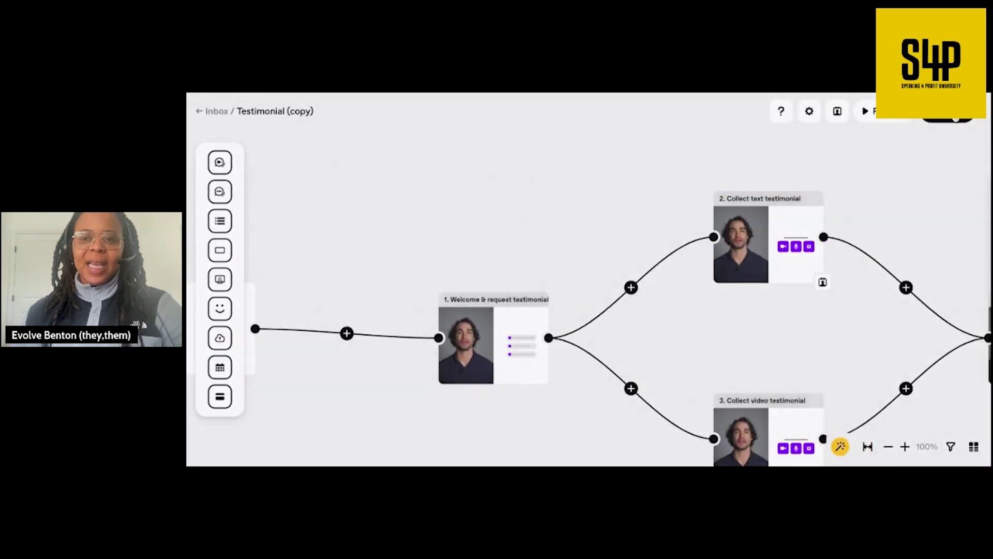
{"action": "left_click", "coordinate": [955, 119]}
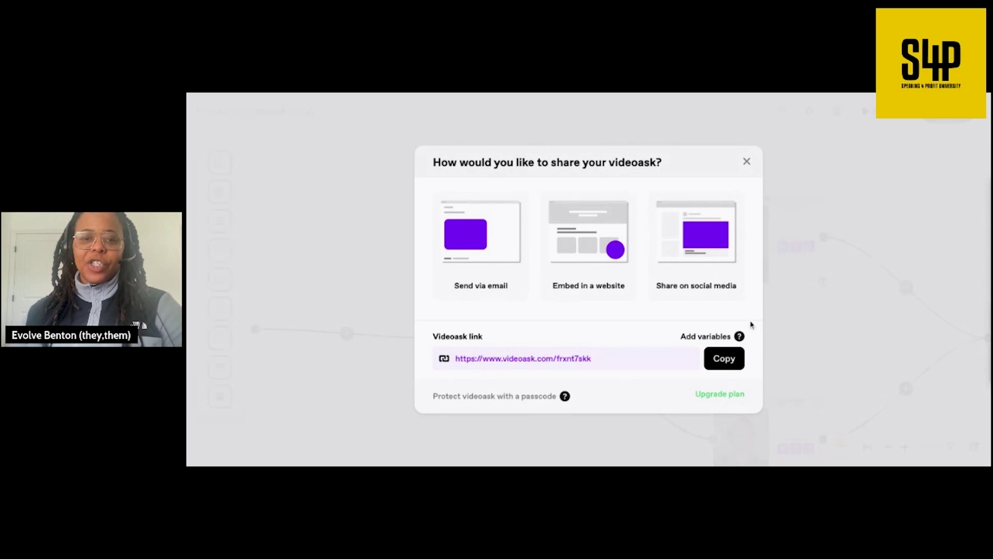
- Copy the Videoask share link and close the share dialog back to the canvas
{"action": "left_click", "coordinate": [724, 359]}
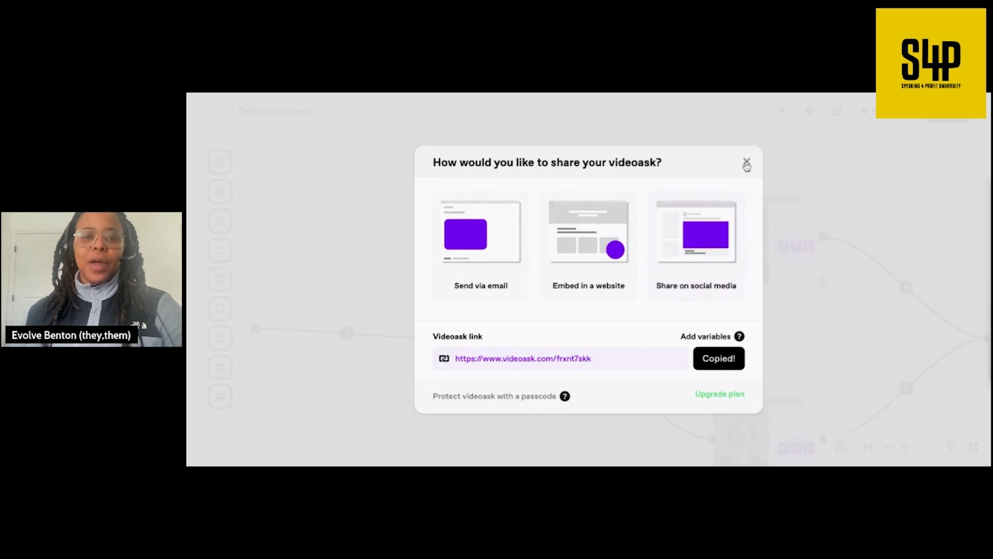
{"action": "left_click", "coordinate": [746, 164]}
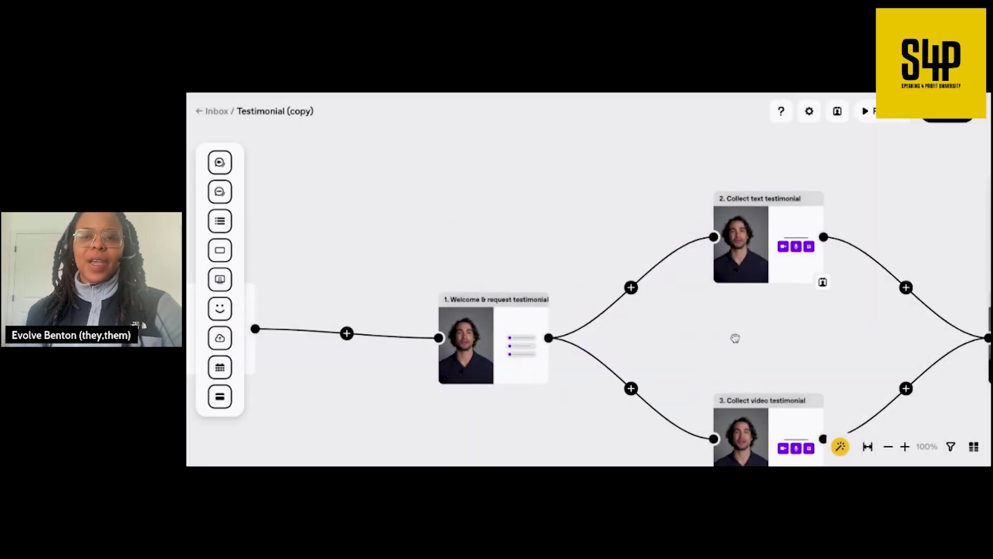
{"action": "scroll", "coordinate": [735, 338], "scroll_direction": "down", "scroll_amount": 2}
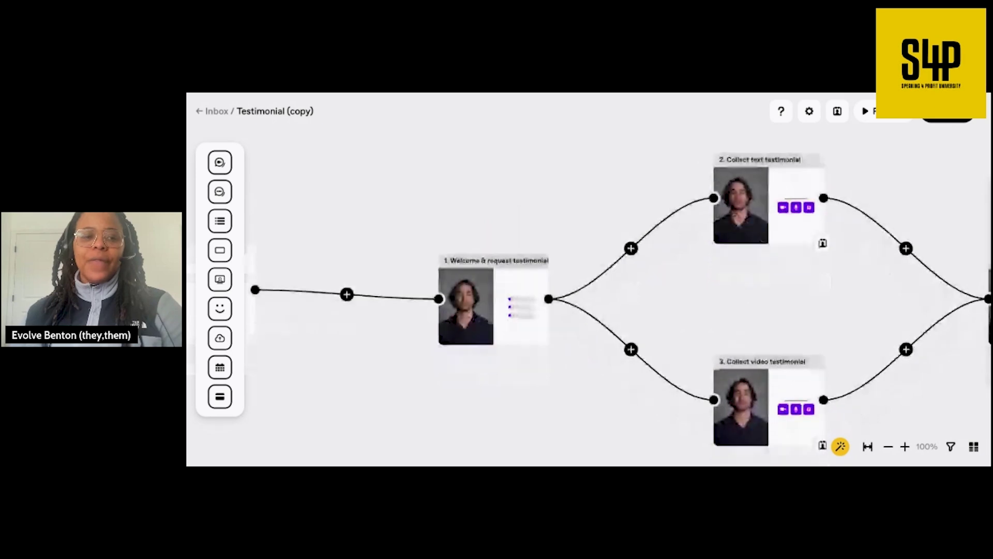
{"action": "scroll", "coordinate": [735, 338], "scroll_direction": "down", "scroll_amount": 2}
{"action": "scroll", "coordinate": [735, 338], "scroll_direction": "right", "scroll_amount": 2}
{"action": "scroll", "coordinate": [735, 338], "scroll_direction": "up", "scroll_amount": 2}
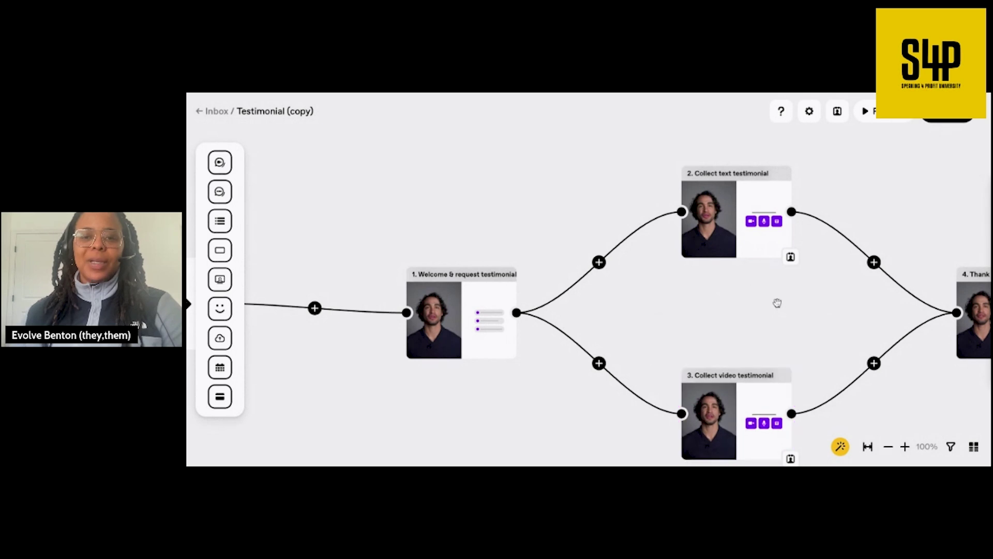
{"action": "scroll", "coordinate": [778, 304], "scroll_direction": "down", "scroll_amount": 2}
{"action": "scroll", "coordinate": [778, 303], "scroll_direction": "up", "scroll_amount": 2}
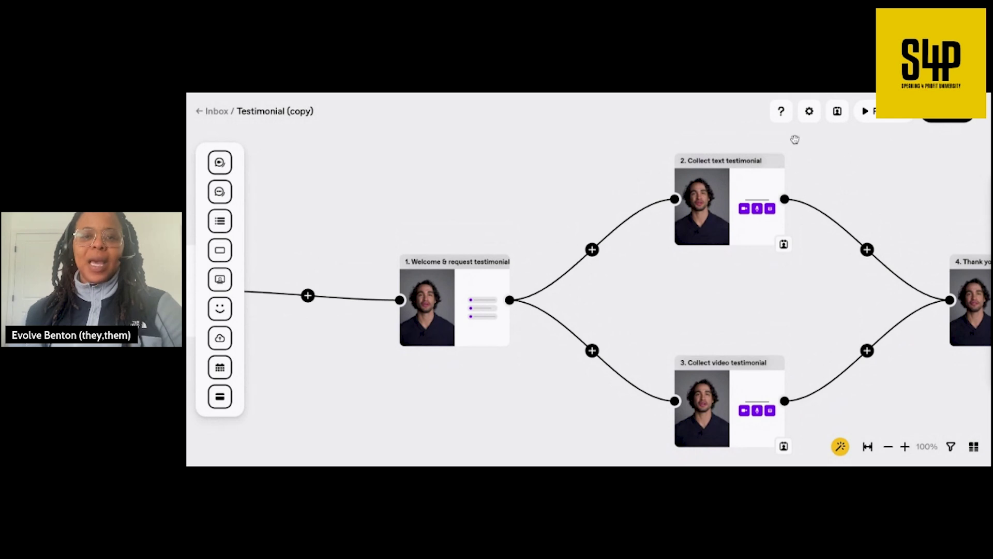
{"action": "left_click", "coordinate": [781, 111]}
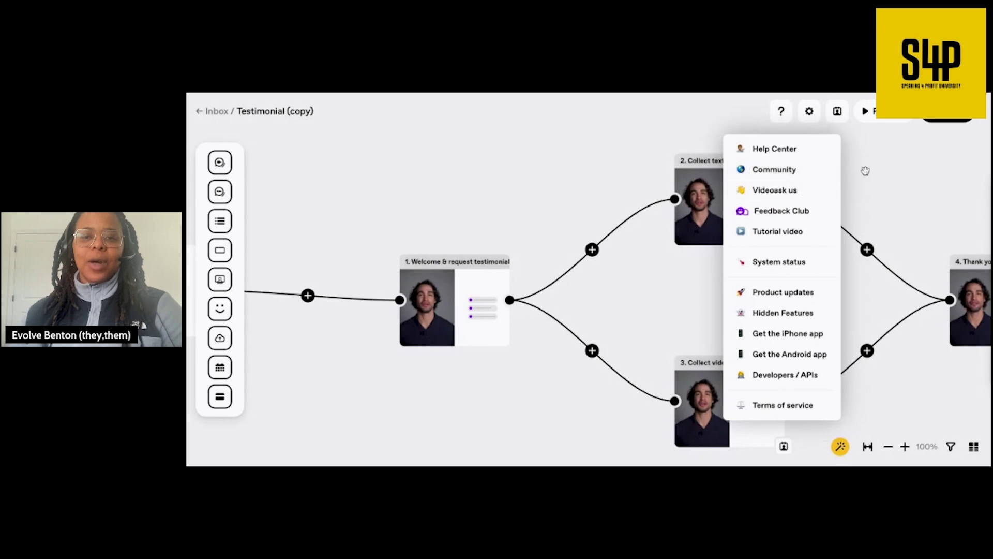
{"action": "left_click", "coordinate": [918, 163]}
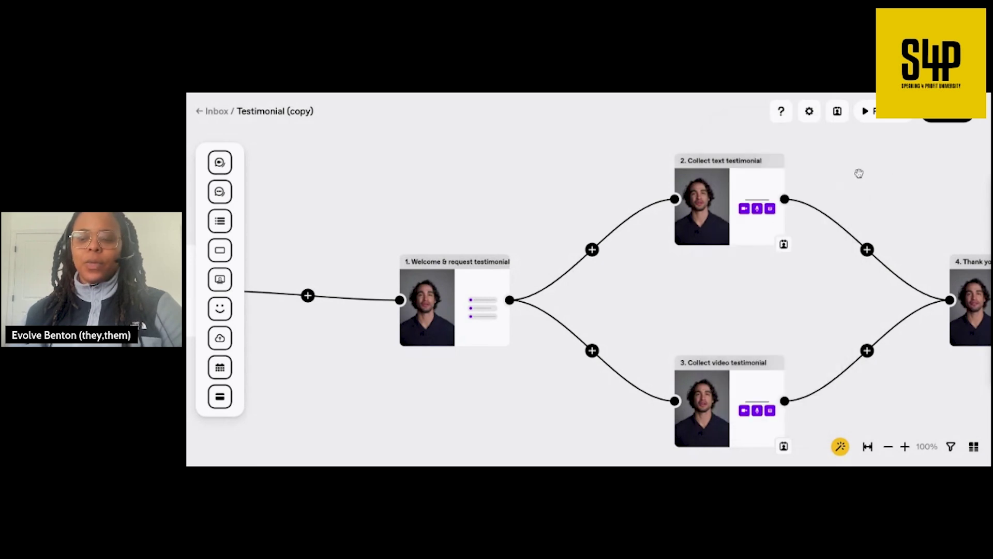
{"action": "left_click", "coordinate": [758, 238]}
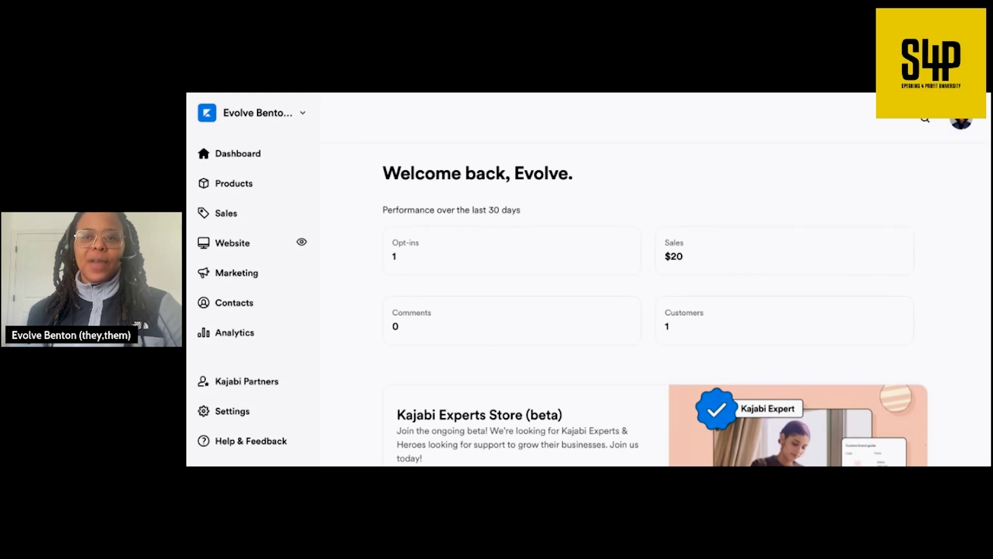
- Go to Marketing > Forms and start a new form
{"action": "left_click", "coordinate": [267, 280]}
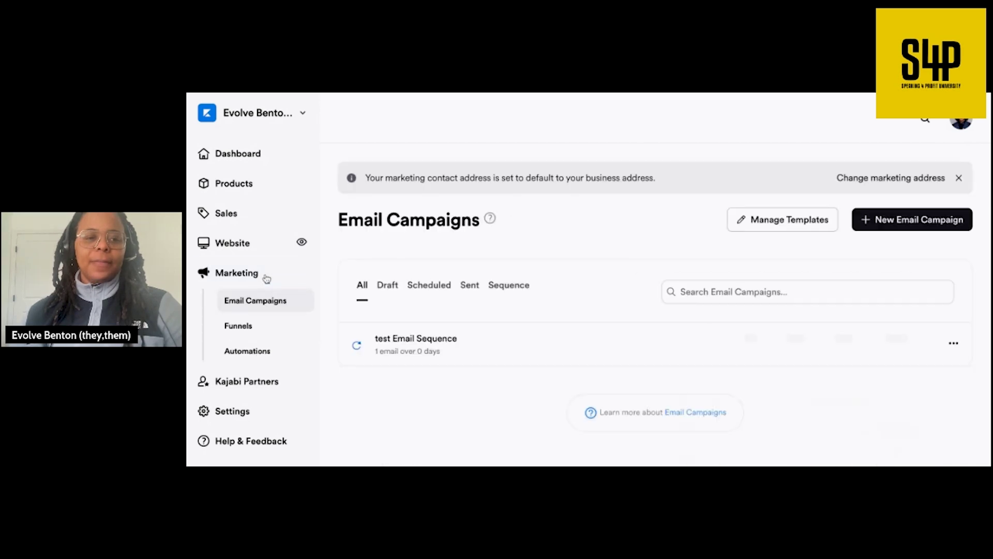
{"action": "scroll", "coordinate": [259, 337], "scroll_direction": "down", "scroll_amount": 3}
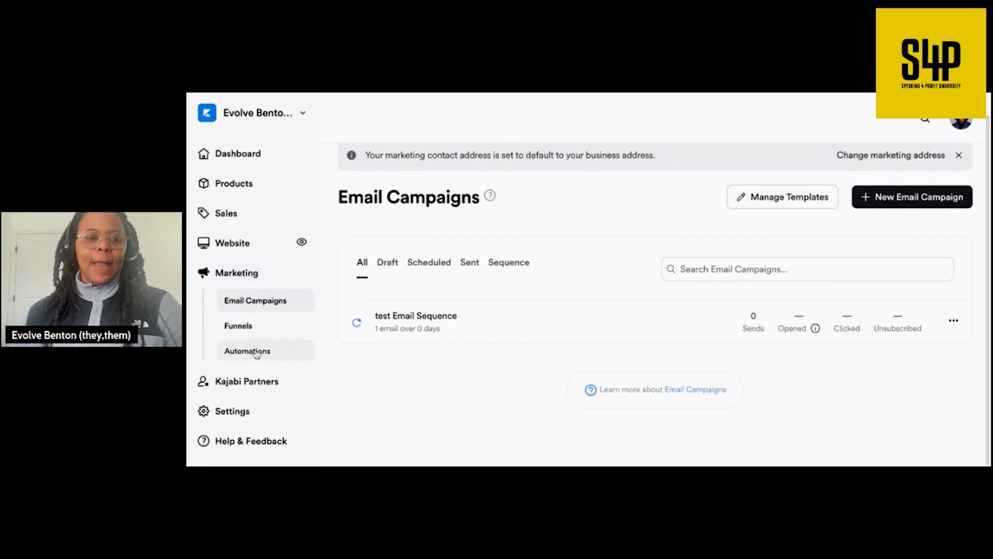
{"action": "left_click", "coordinate": [255, 342]}
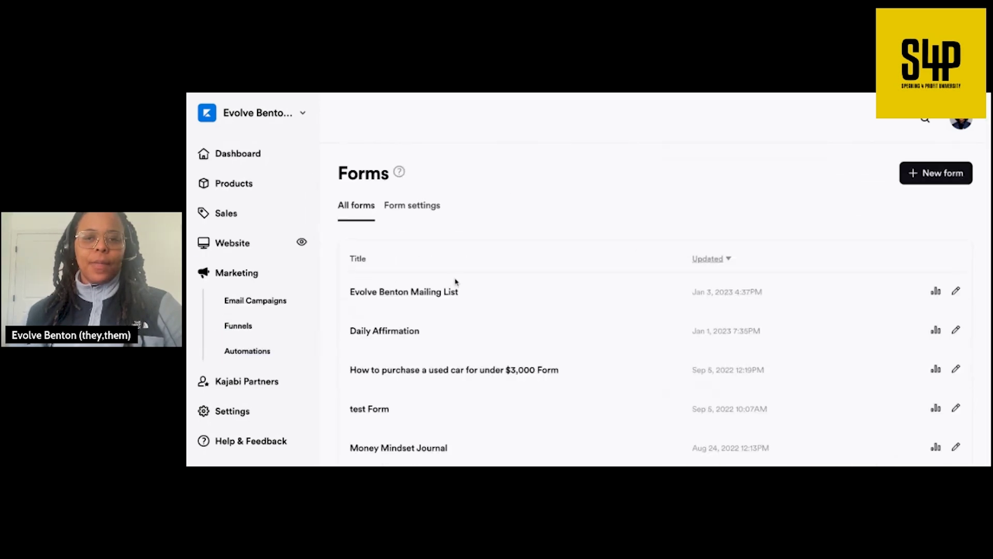
{"action": "left_click", "coordinate": [931, 175]}
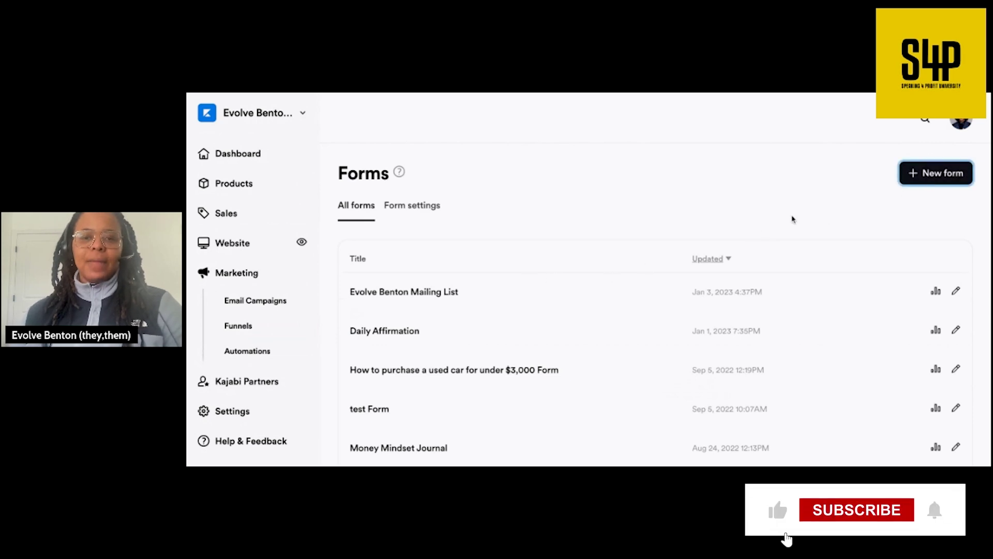
- Title the form 'Follow Up Speaking Engagements 2023' and save it
{"action": "left_click", "coordinate": [631, 256]}
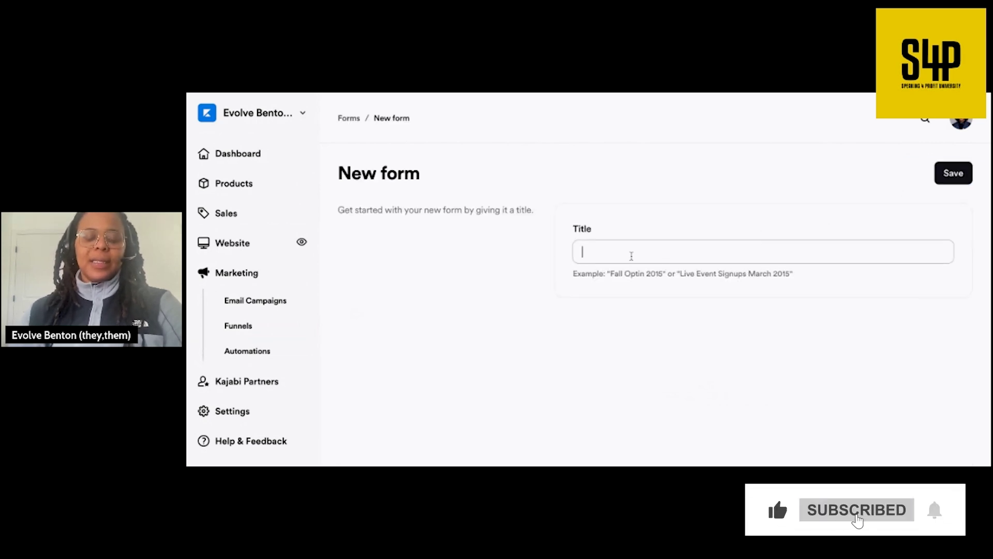
{"action": "type", "text": "Follow"}
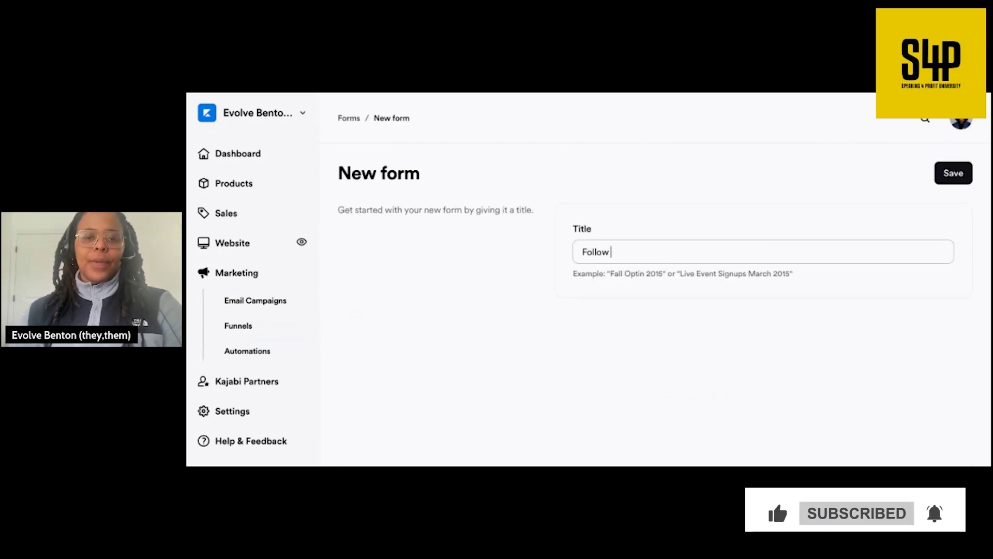
{"action": "type", "text": " Up Speaking "}
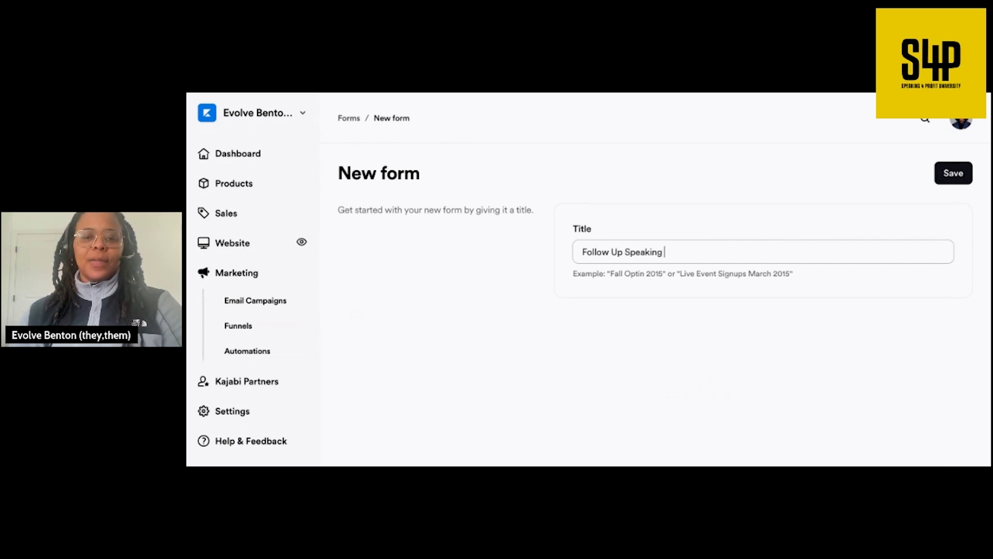
{"action": "type", "text": "Engagements 2102"}
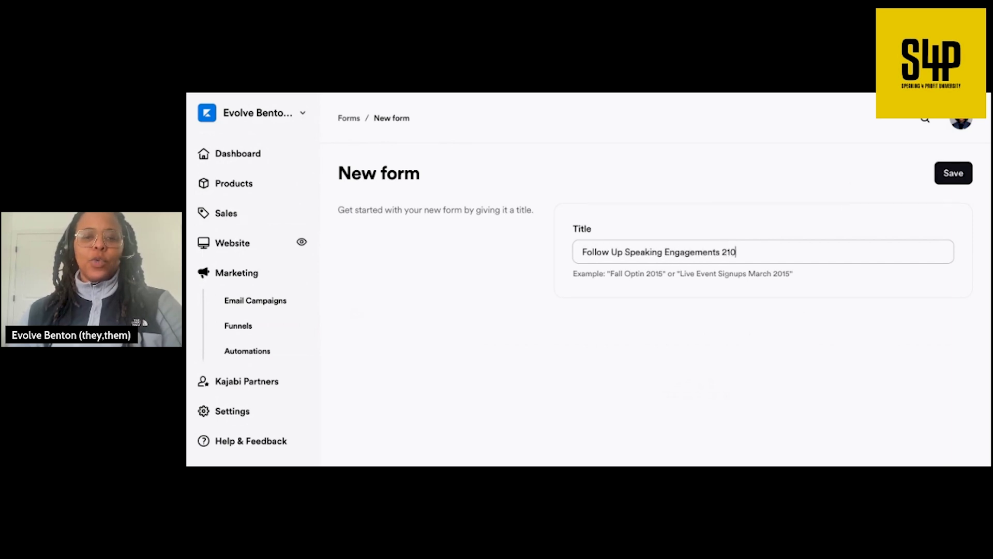
{"action": "key", "text": "BackSpace"}
{"action": "key", "text": "BackSpace"}
{"action": "key", "text": "BackSpace"}
{"action": "type", "text": "023"}
{"action": "left_click", "coordinate": [644, 249]}
{"action": "left_click", "coordinate": [960, 180]}
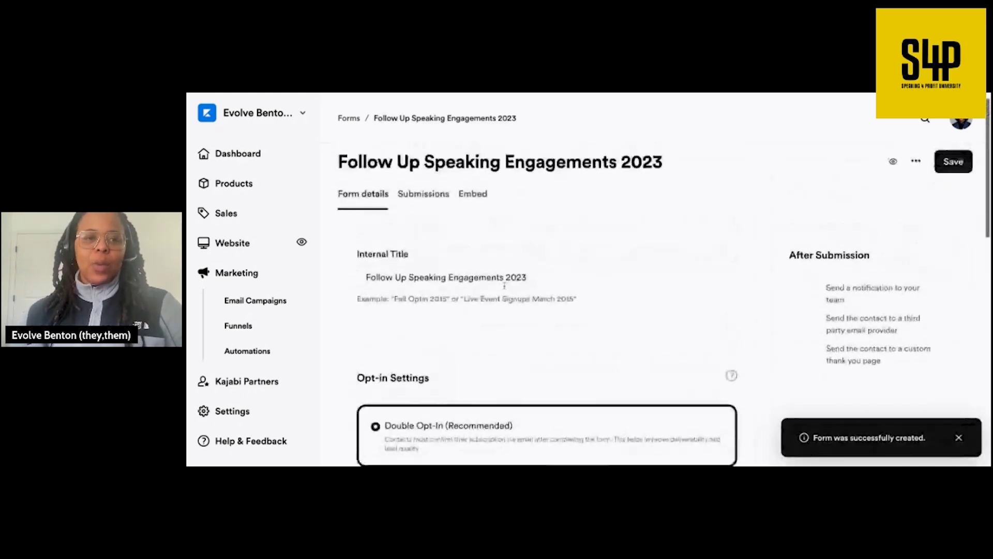
- Enable 'Send a notification to your team' under After Submission
{"action": "scroll", "coordinate": [505, 285], "scroll_direction": "down", "scroll_amount": 1}
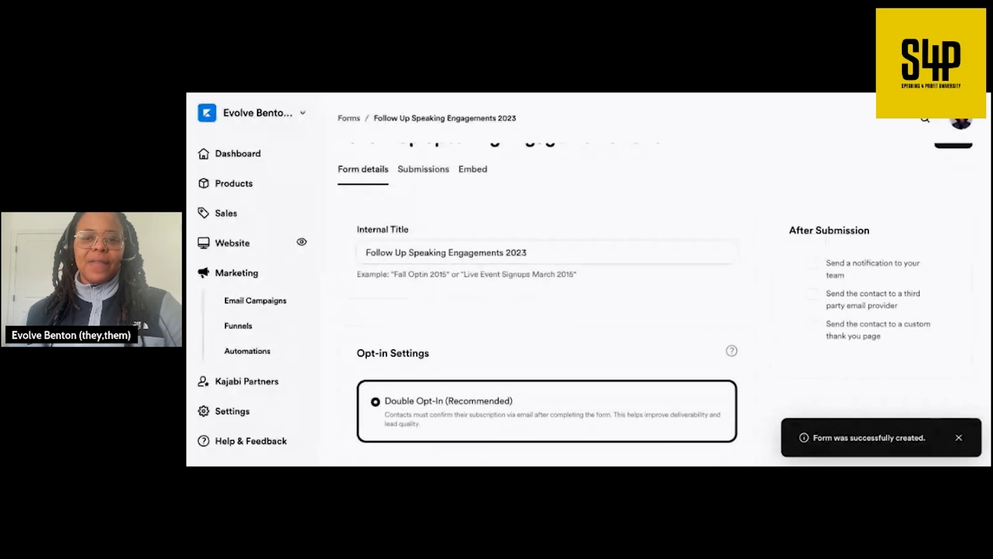
{"action": "scroll", "coordinate": [664, 305], "scroll_direction": "down", "scroll_amount": 1}
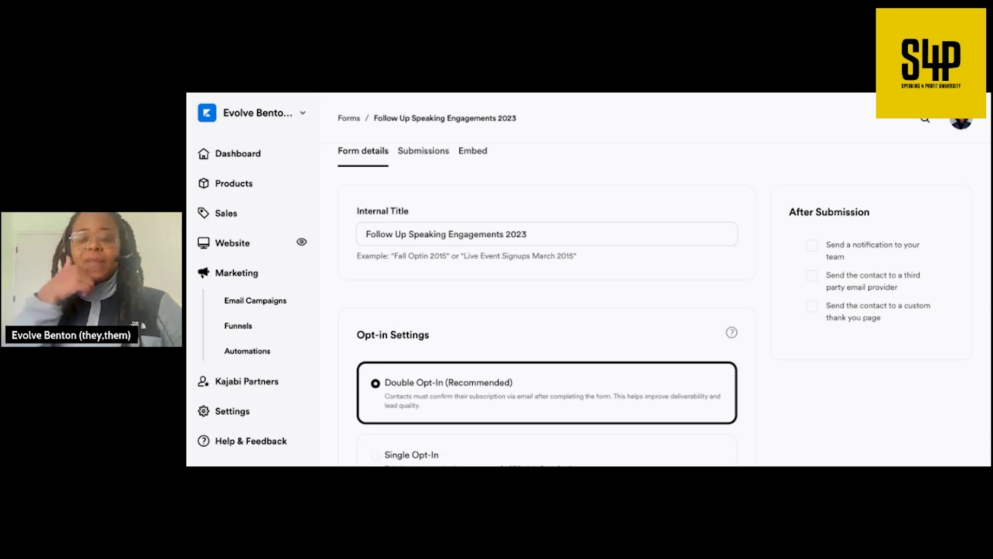
{"action": "left_click", "coordinate": [813, 248]}
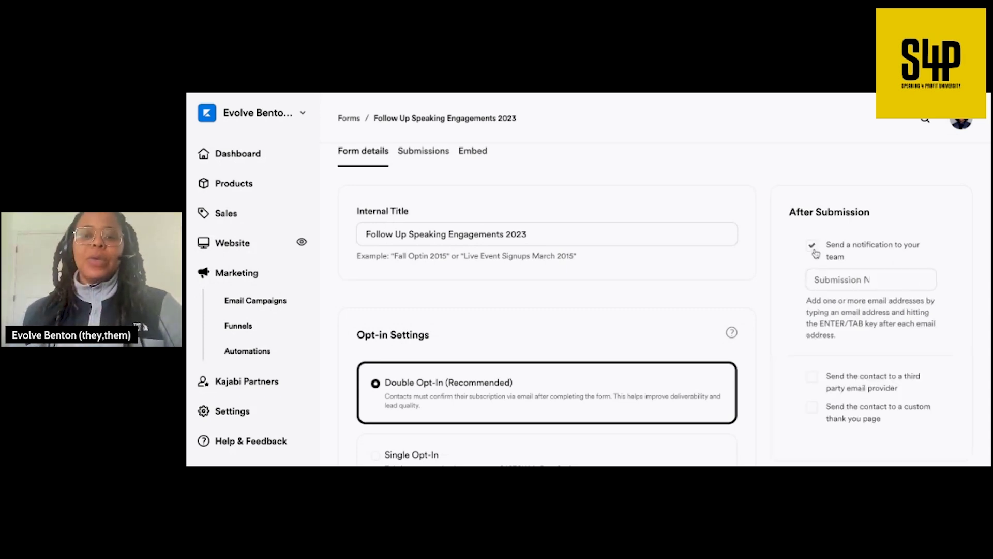
{"action": "left_click", "coordinate": [815, 252]}
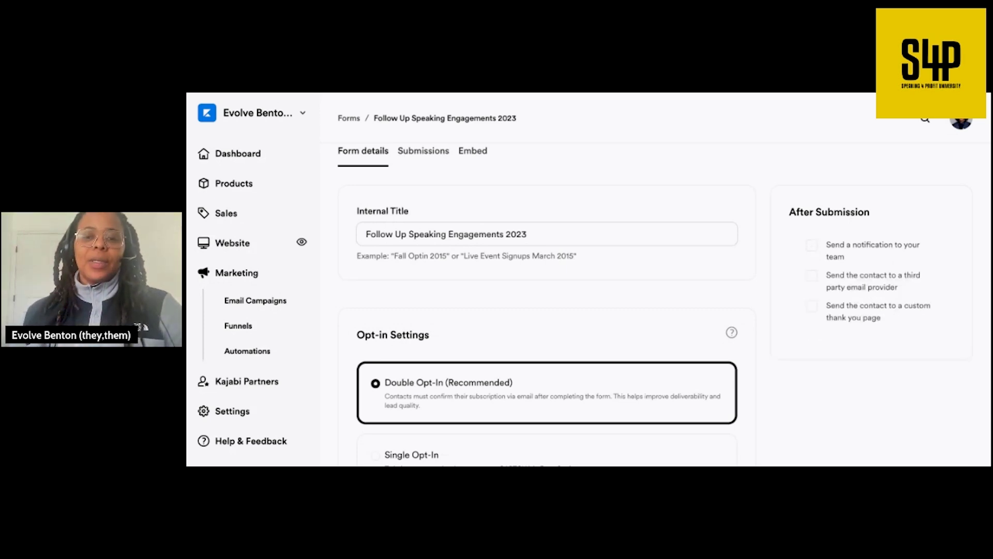
{"action": "left_click", "coordinate": [815, 251]}
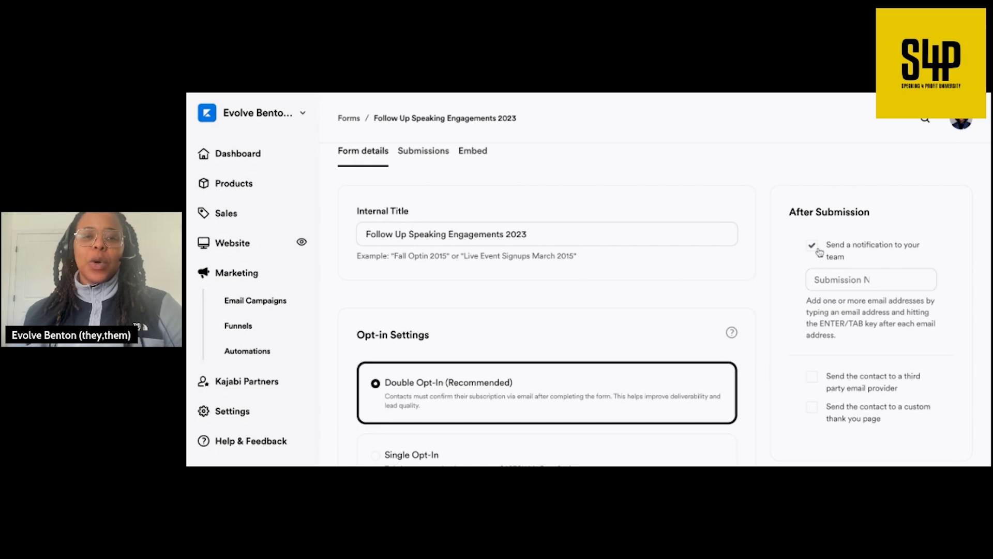
- Add one recipient e-mail address, remove the duplicate entry, and save the form
{"action": "left_click", "coordinate": [815, 280]}
{"action": "left_click", "coordinate": [849, 304]}
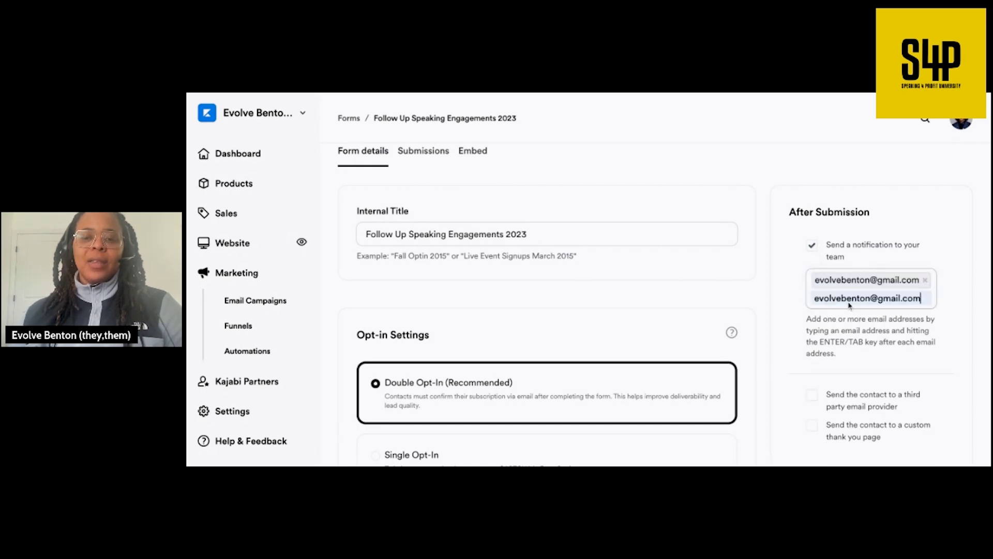
{"action": "key", "text": "Return"}
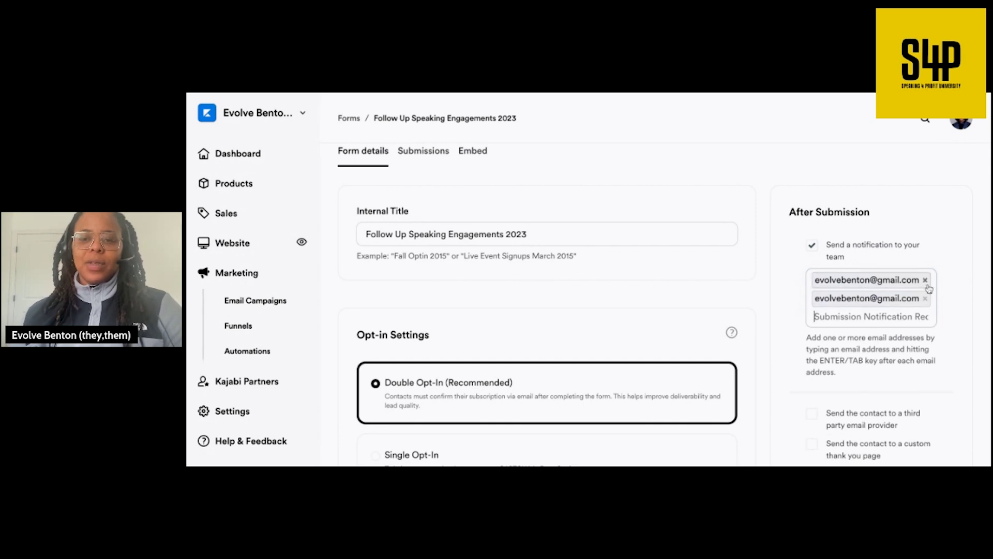
{"action": "left_click", "coordinate": [924, 298]}
{"action": "scroll", "coordinate": [939, 263], "scroll_direction": "up", "scroll_amount": 2}
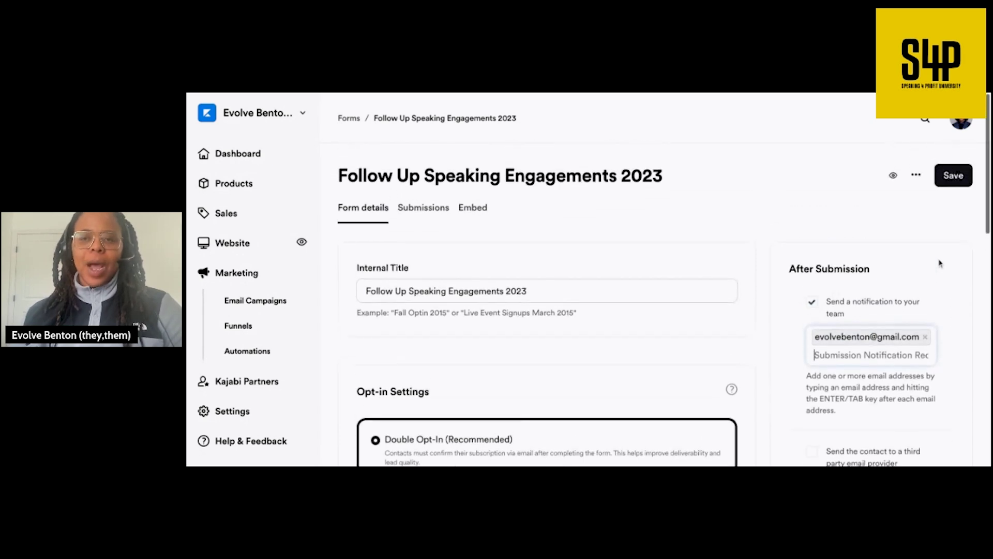
{"action": "left_click", "coordinate": [954, 170]}
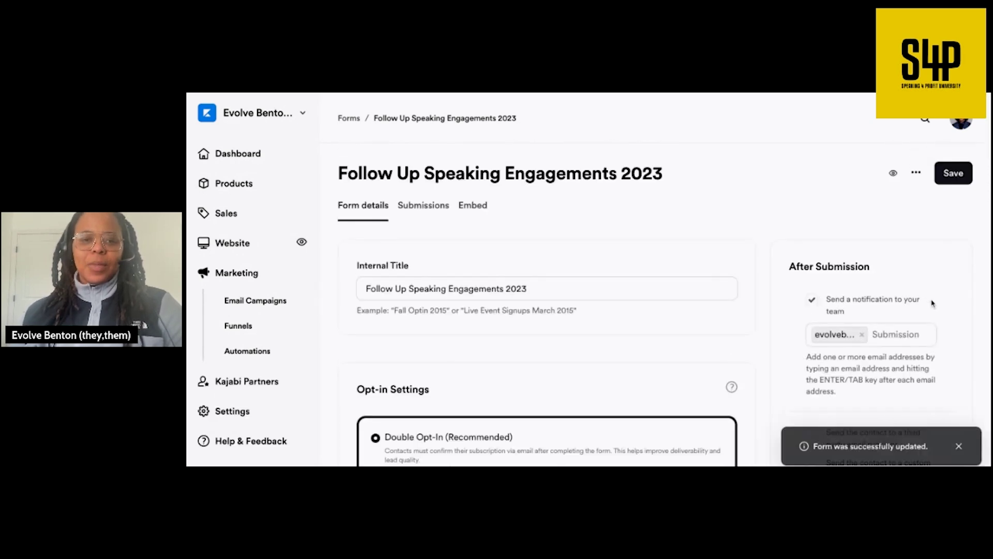
- Select Single Opt-In instead of Double Opt-In under the form's Opt-in Settings
{"action": "scroll", "coordinate": [938, 307], "scroll_direction": "down", "scroll_amount": 1}
{"action": "scroll", "coordinate": [940, 309], "scroll_direction": "down", "scroll_amount": 4}
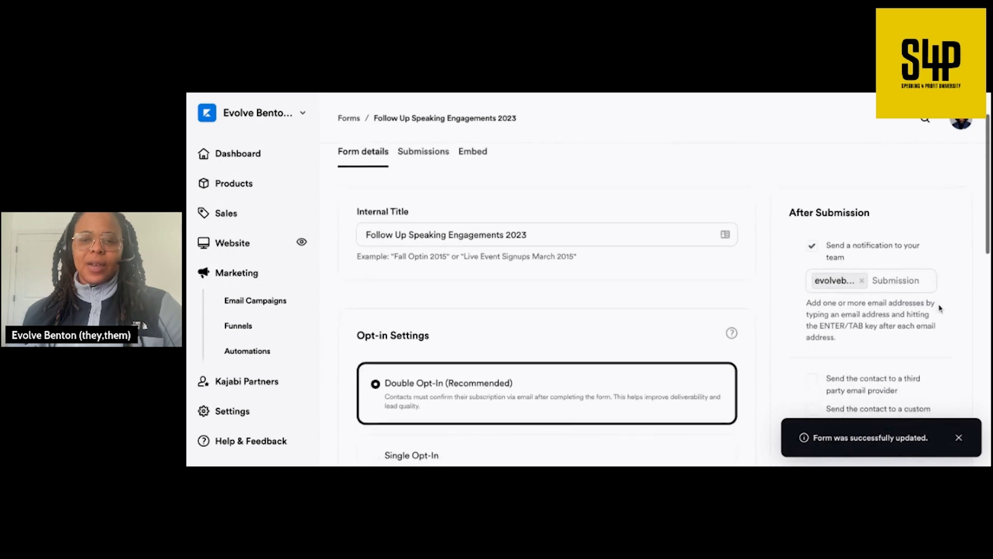
{"action": "scroll", "coordinate": [673, 297], "scroll_direction": "up", "scroll_amount": 1}
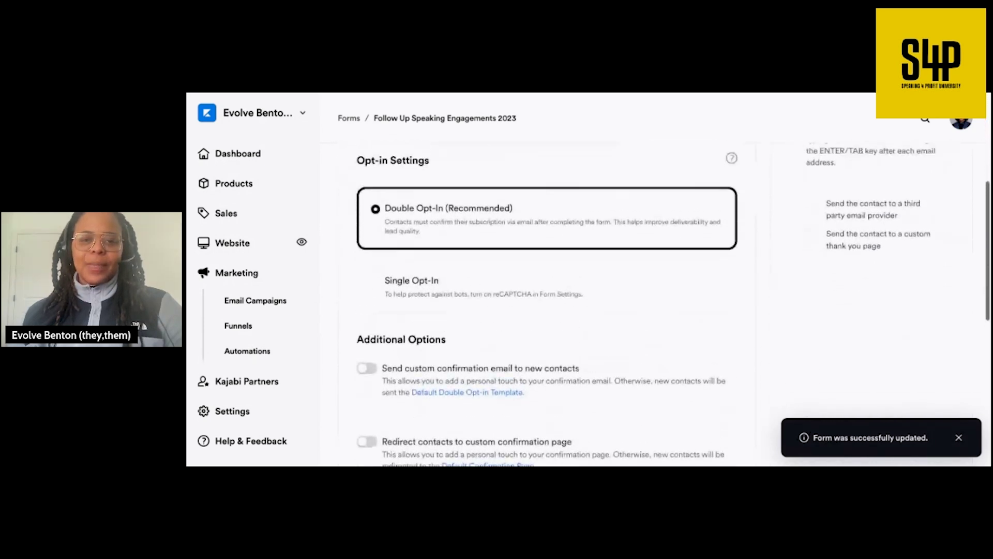
{"action": "scroll", "coordinate": [673, 306], "scroll_direction": "down", "scroll_amount": 1}
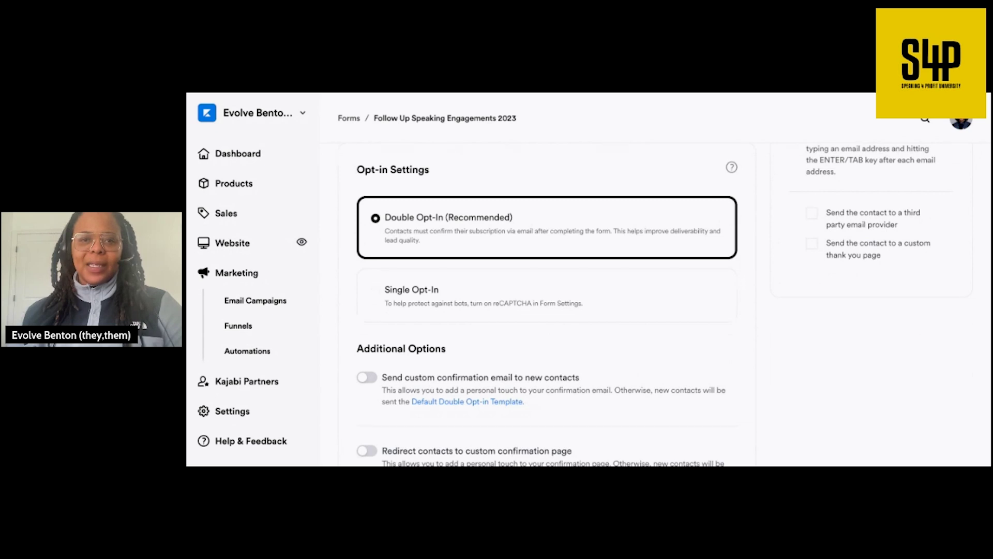
{"action": "left_click", "coordinate": [558, 309]}
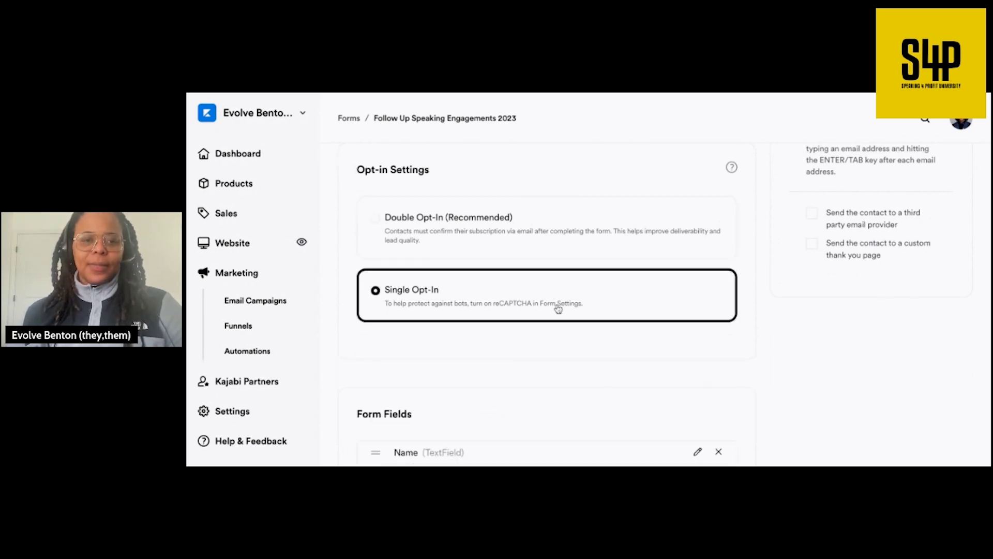
{"action": "scroll", "coordinate": [634, 331], "scroll_direction": "down", "scroll_amount": 1}
{"action": "scroll", "coordinate": [634, 331], "scroll_direction": "down", "scroll_amount": 3}
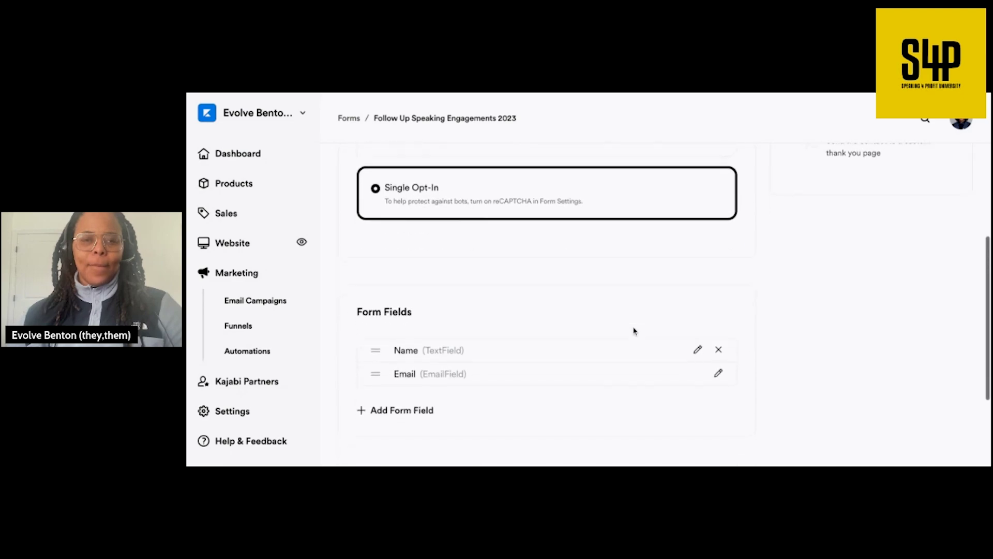
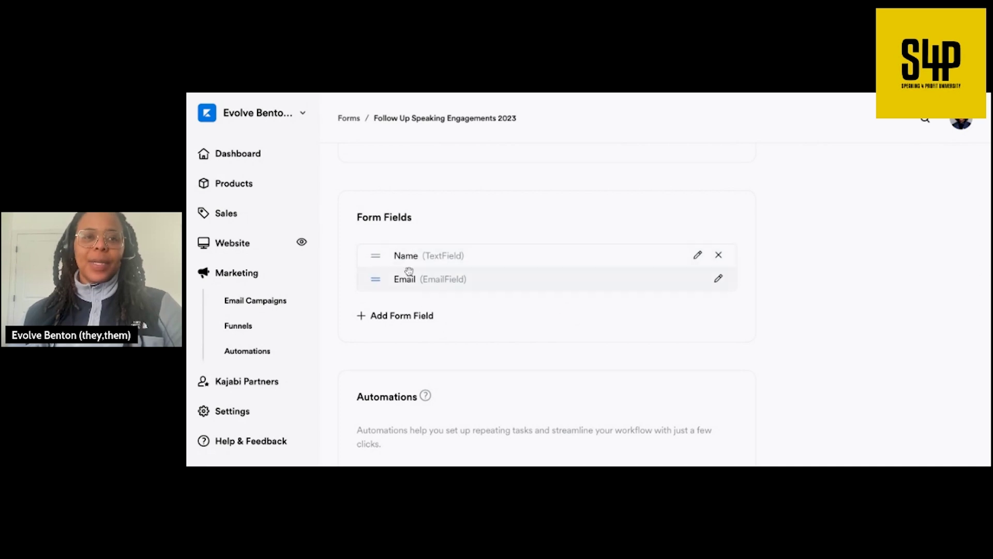
- Add a required custom text field named Company Name to the form
{"action": "left_click", "coordinate": [418, 317]}
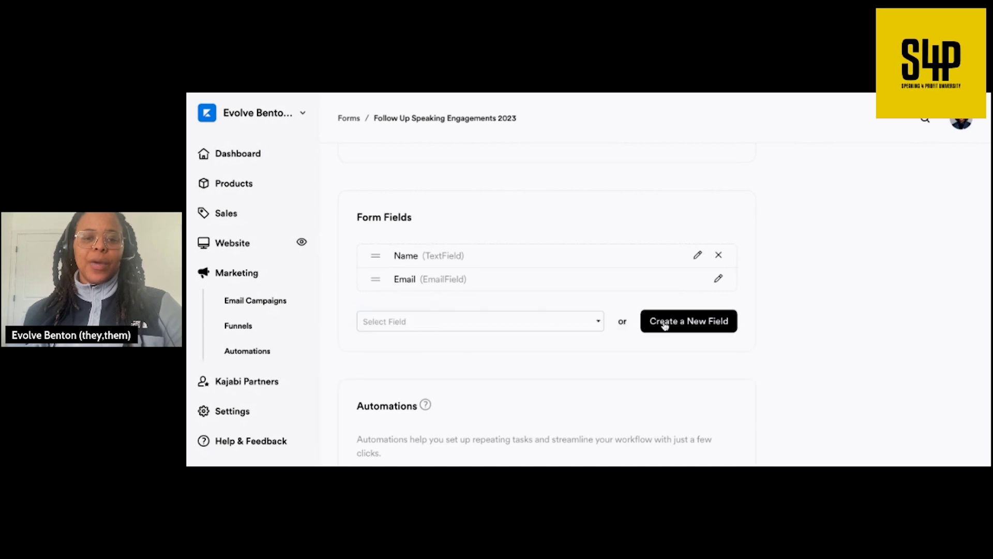
{"action": "left_click", "coordinate": [704, 323]}
{"action": "left_click", "coordinate": [532, 248]}
{"action": "type", "text": "Cam"}
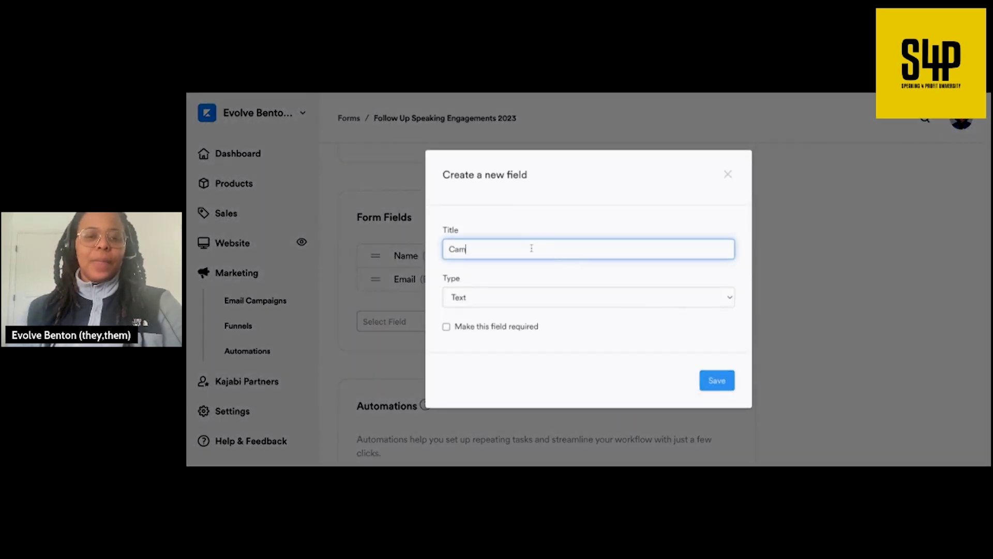
{"action": "type", "text": "mpany Name"}
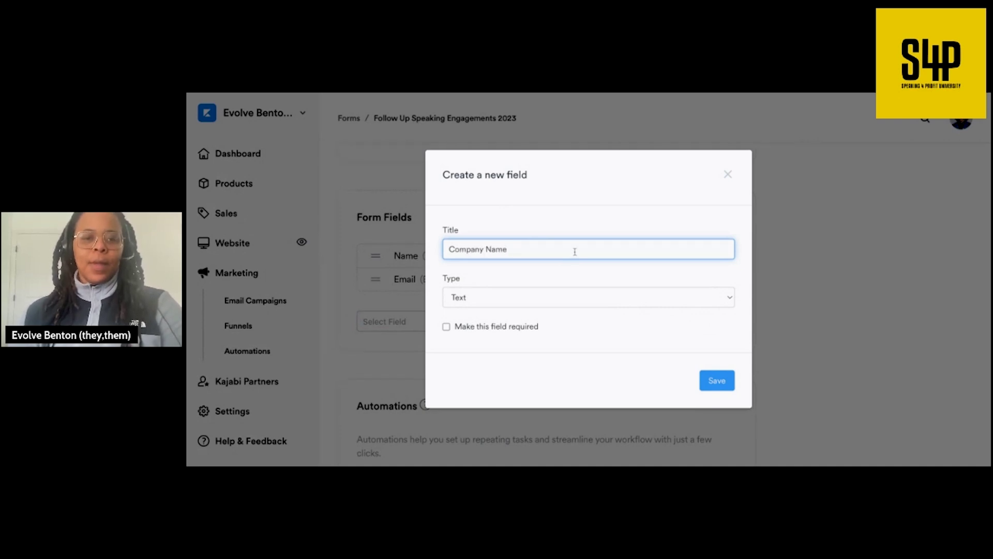
{"action": "left_click", "coordinate": [446, 327]}
{"action": "left_click", "coordinate": [716, 380]}
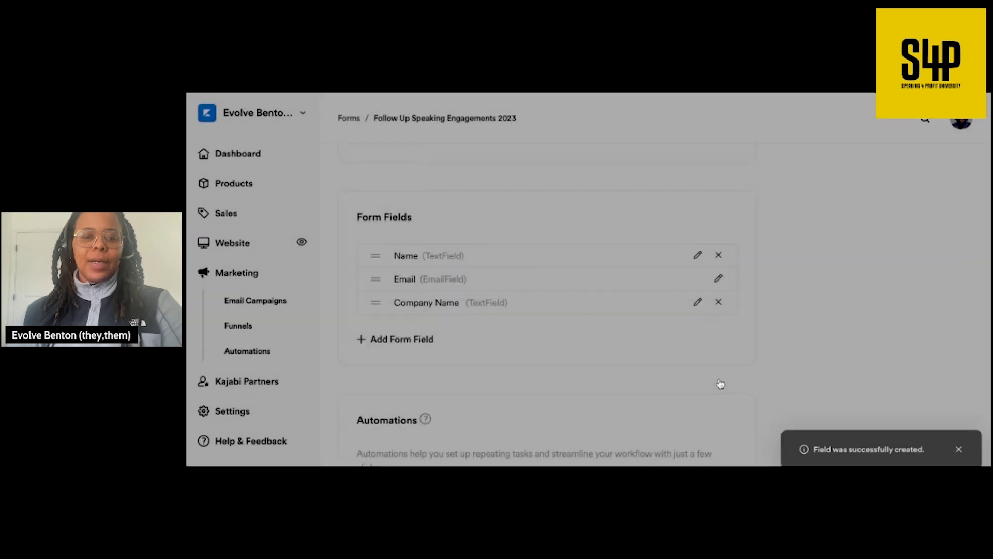
- After finding no existing match, create a required custom text field named Project
{"action": "left_click", "coordinate": [425, 340]}
{"action": "left_click", "coordinate": [464, 345]}
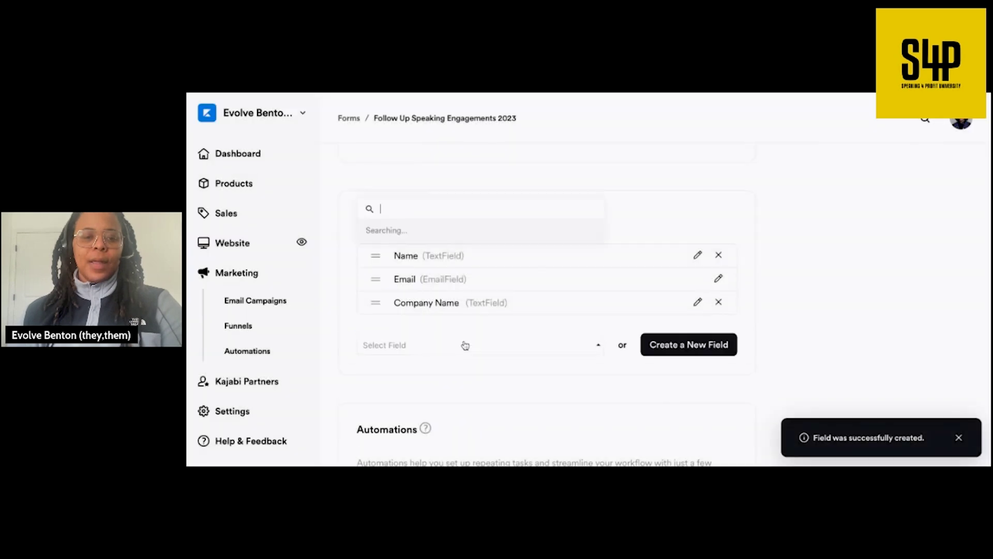
{"action": "type", "text": "Com"}
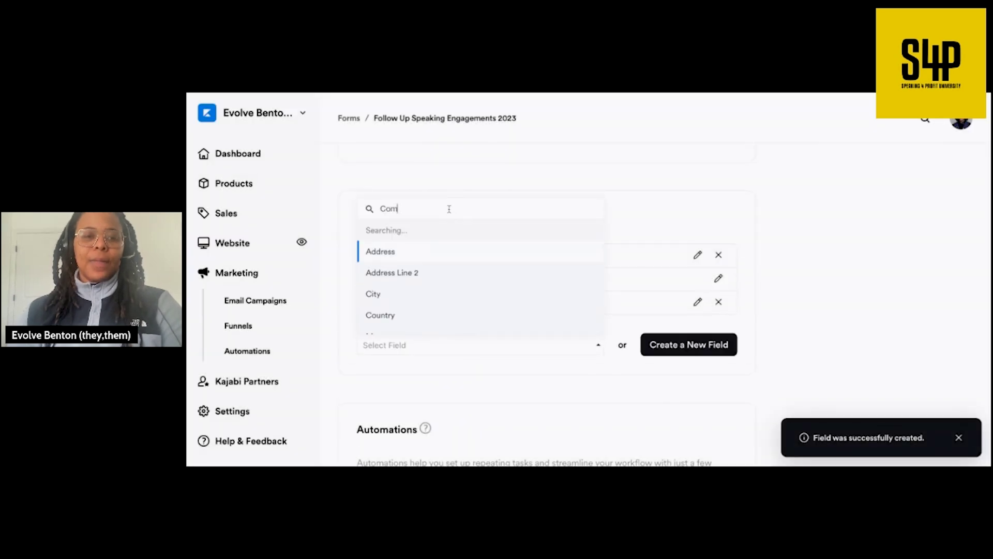
{"action": "type", "text": "pany Projec"}
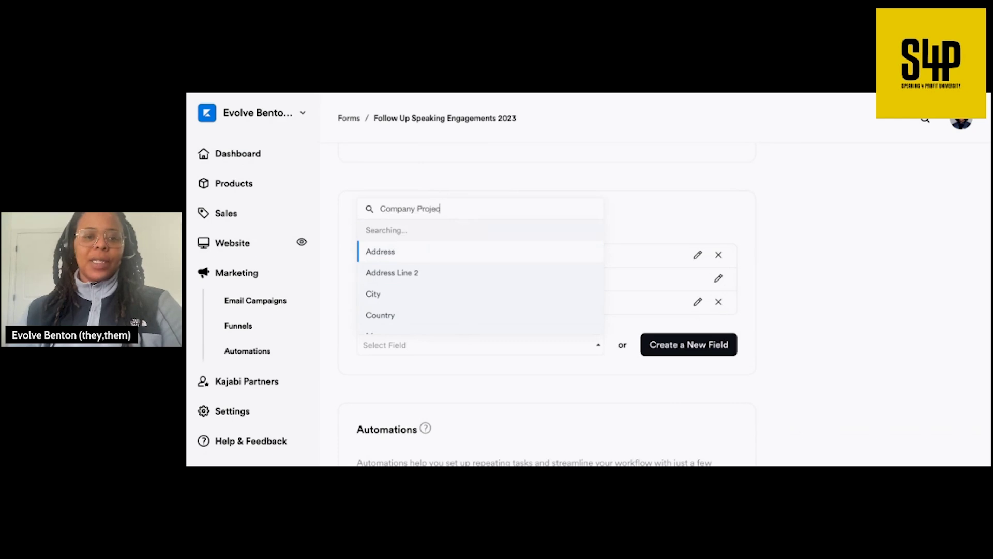
{"action": "type", "text": "t"}
{"action": "left_click", "coordinate": [554, 363]}
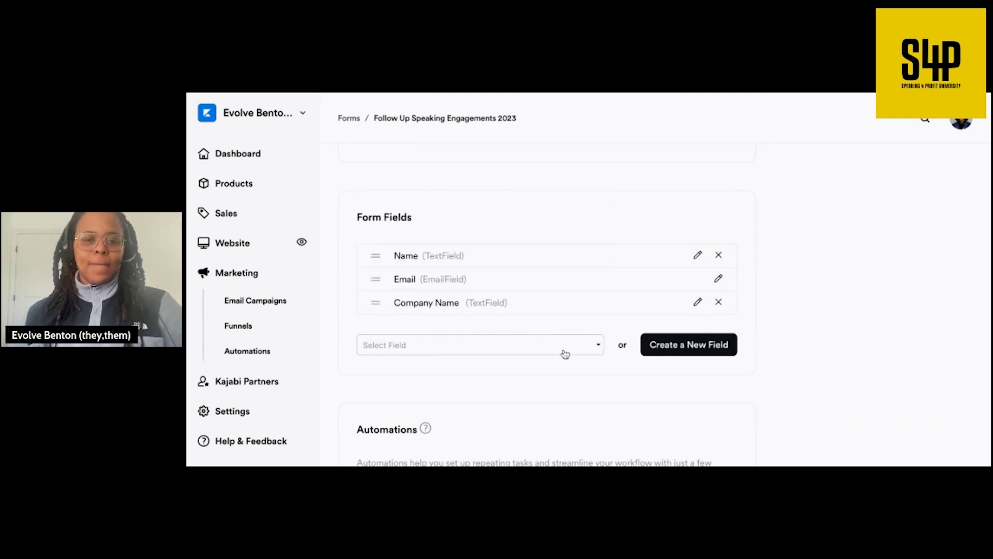
{"action": "left_click", "coordinate": [670, 344]}
{"action": "left_click", "coordinate": [516, 249]}
{"action": "type", "text": "C"}
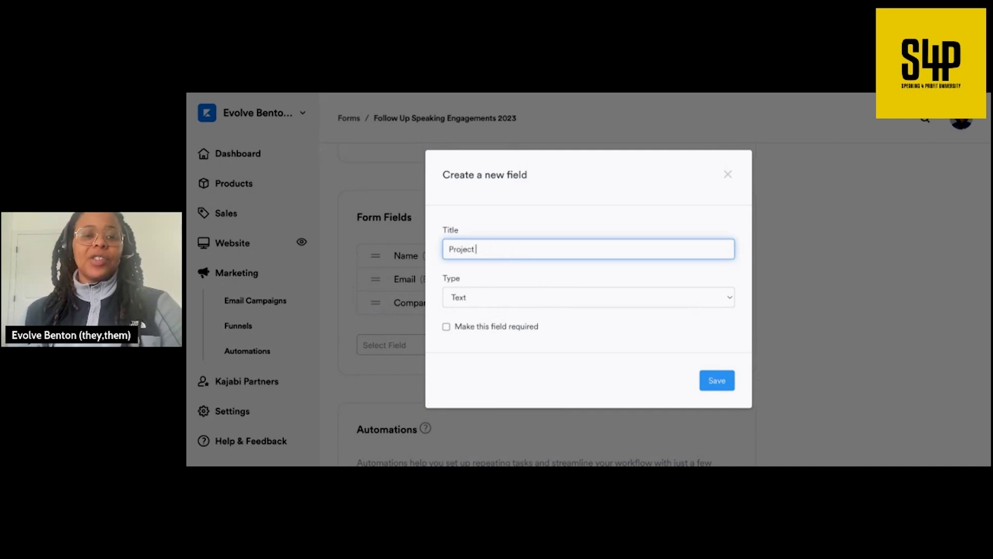
{"action": "left_click", "coordinate": [446, 326]}
{"action": "left_click", "coordinate": [717, 380]}
{"action": "scroll", "coordinate": [599, 395], "scroll_direction": "down", "scroll_amount": 1}
{"action": "scroll", "coordinate": [599, 395], "scroll_direction": "down", "scroll_amount": 2}
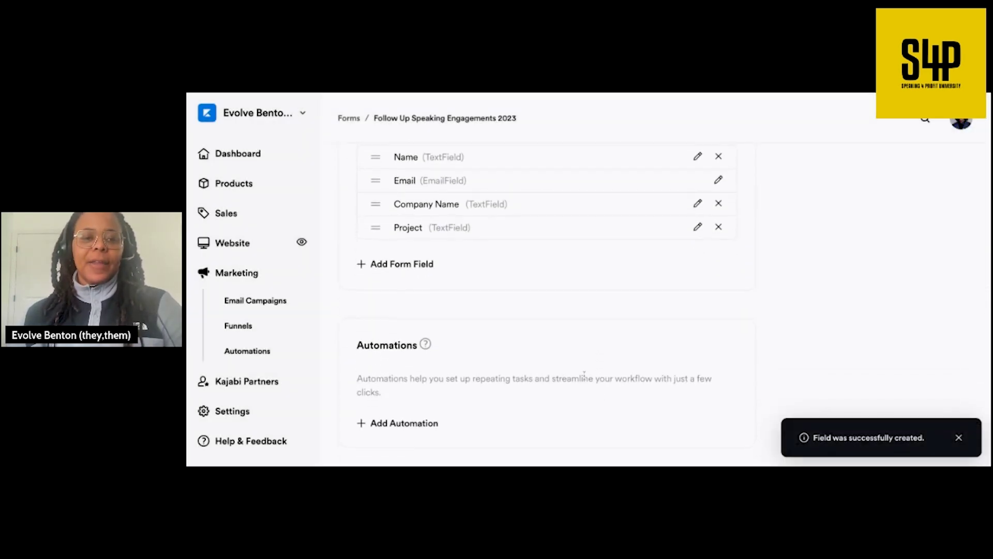
- Start a new form automation whose action adds a tag to the submitter
{"action": "left_click", "coordinate": [424, 424]}
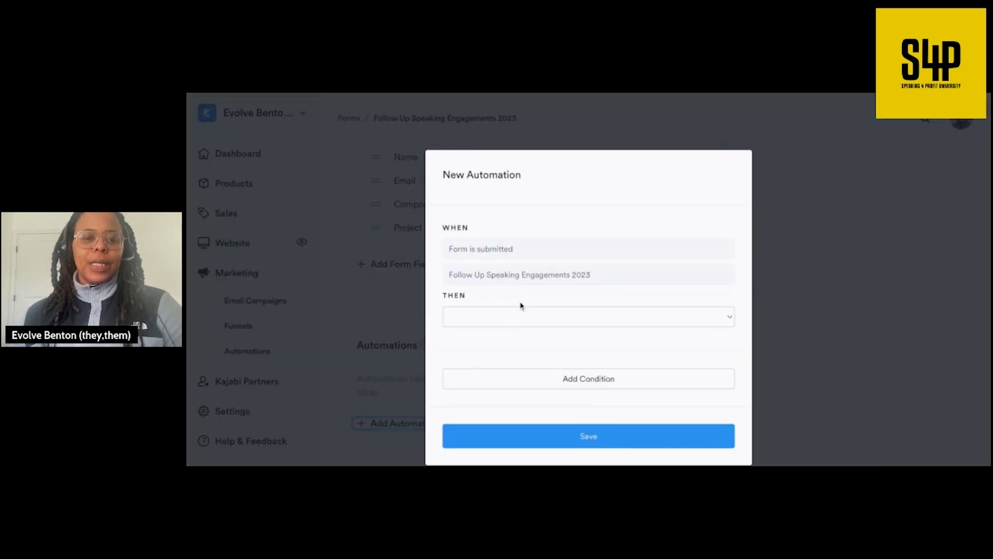
{"action": "left_click", "coordinate": [526, 304]}
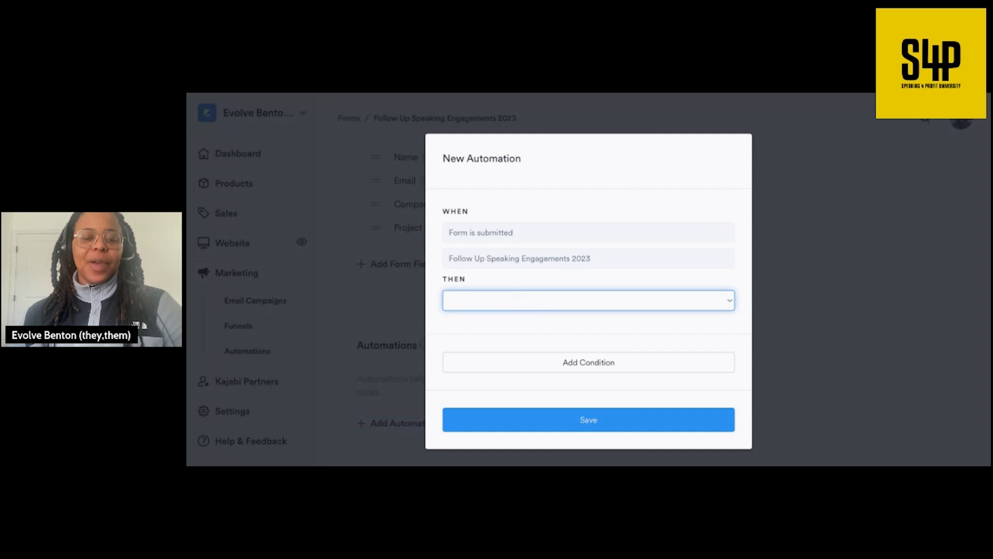
{"action": "left_click", "coordinate": [508, 447]}
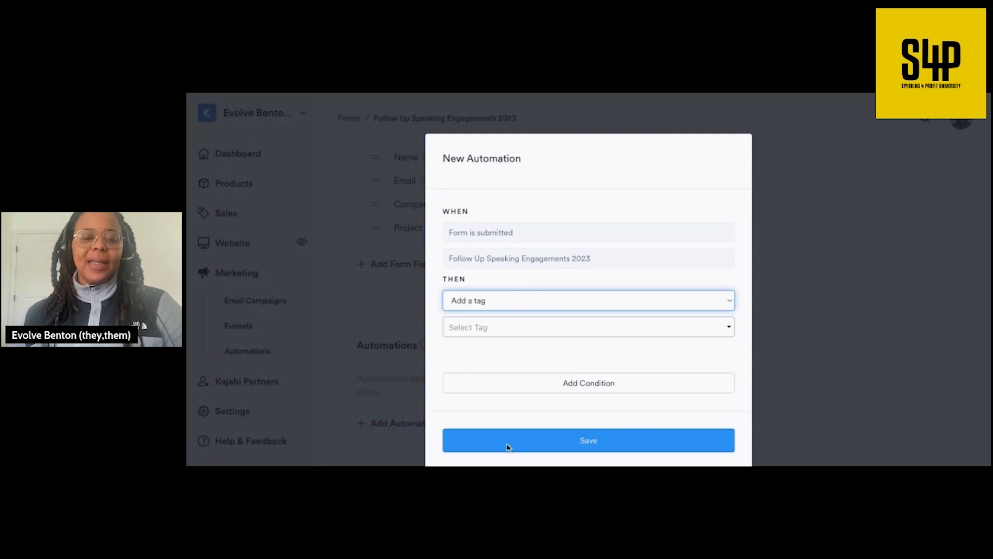
- Create and apply the tag 'Speaking Engagement Clients 2023', then save the automation
{"action": "left_click", "coordinate": [541, 336]}
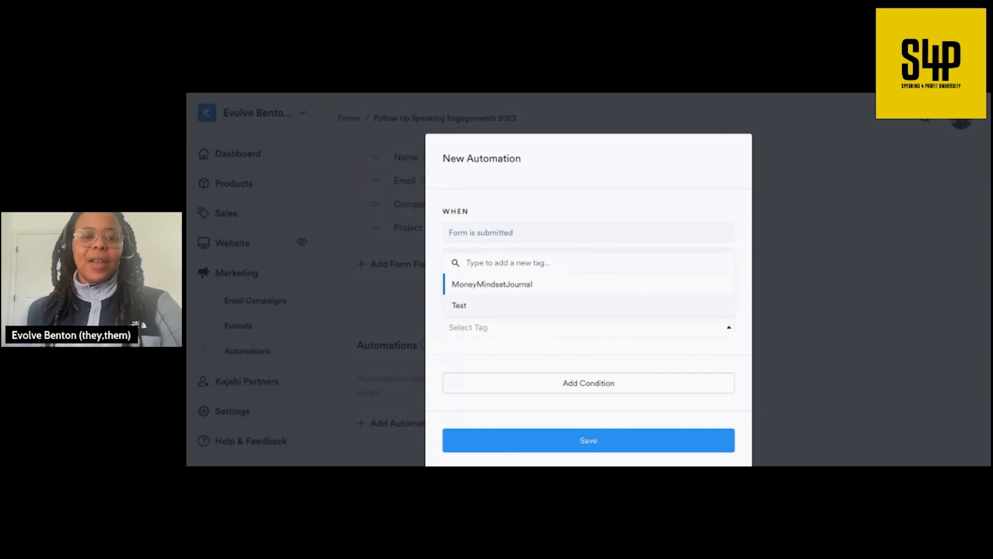
{"action": "type", "text": "Speaking"}
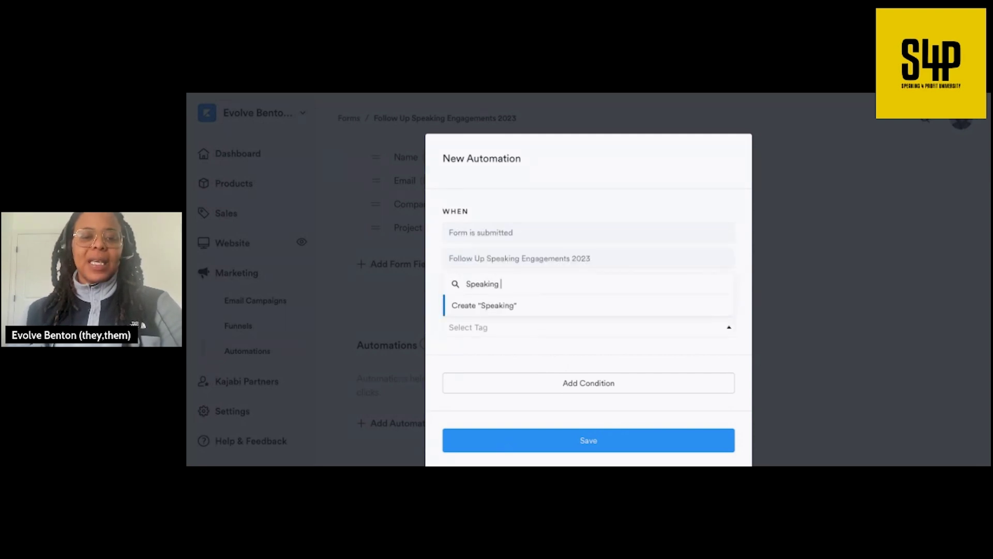
{"action": "type", "text": " Engagement"}
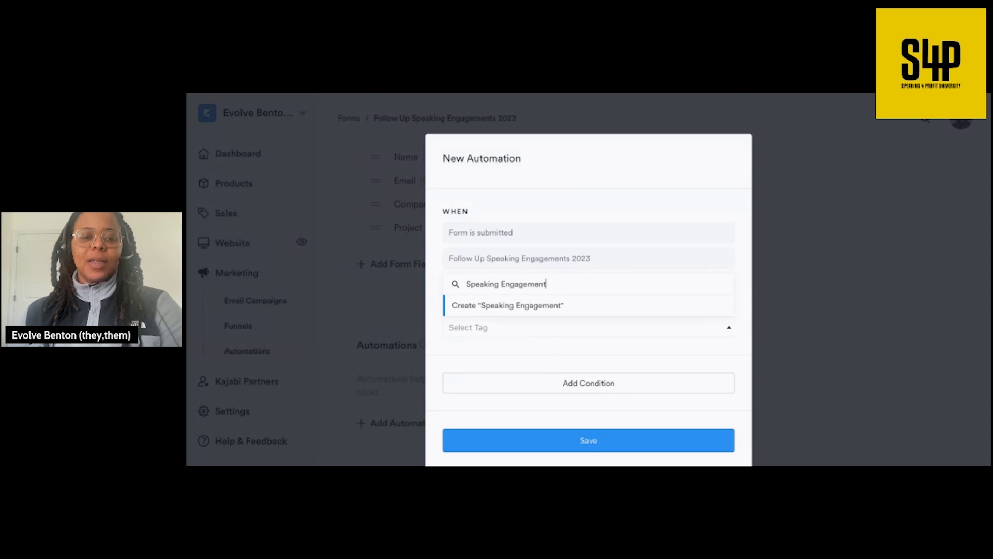
{"action": "type", "text": " Clients 2023"}
{"action": "left_click", "coordinate": [572, 344]}
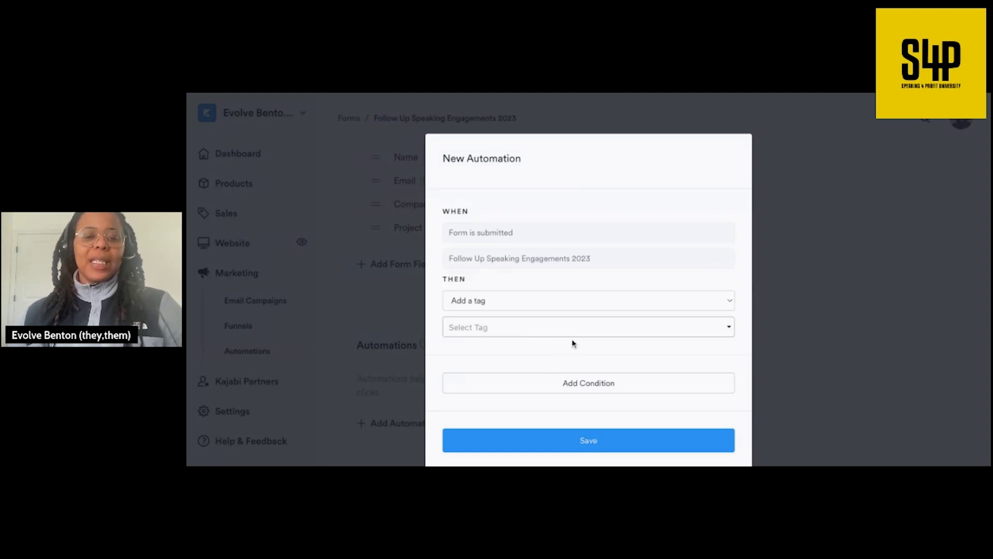
{"action": "left_click", "coordinate": [558, 303]}
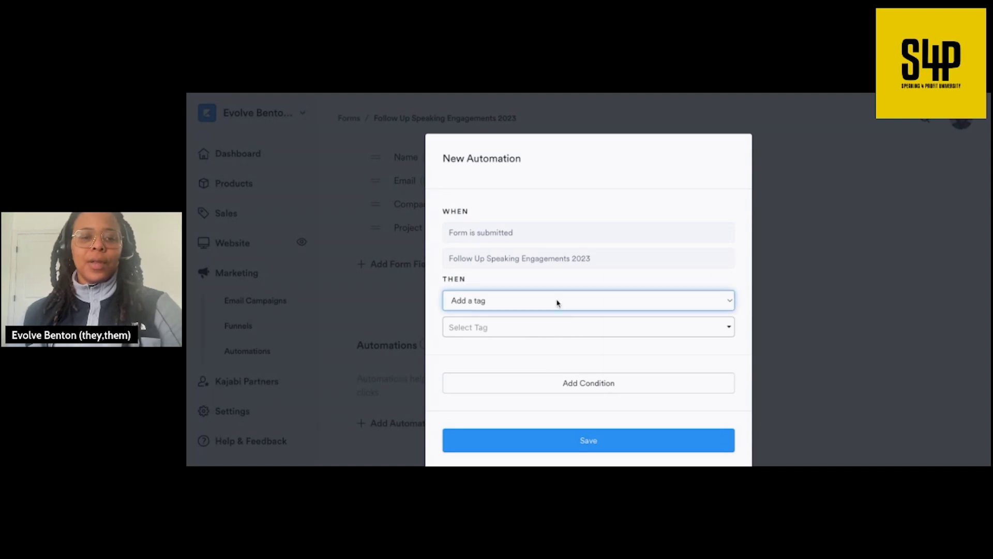
{"action": "left_click", "coordinate": [543, 327]}
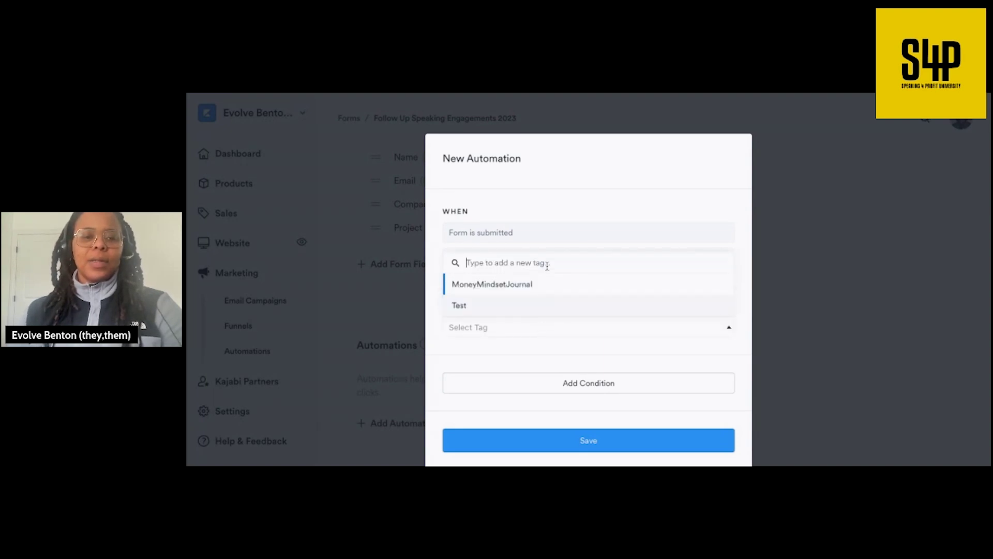
{"action": "type", "text": "Speaking Engagements"}
{"action": "key", "text": "BackSpace"}
{"action": "key", "text": "BackSpace"}
{"action": "type", "text": "t Clients 2023"}
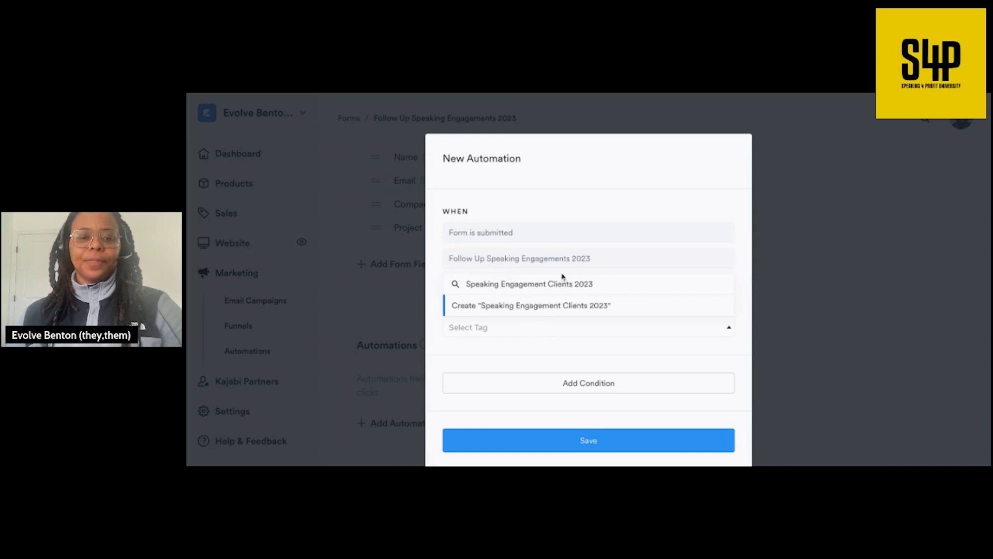
{"action": "key", "text": "Return"}
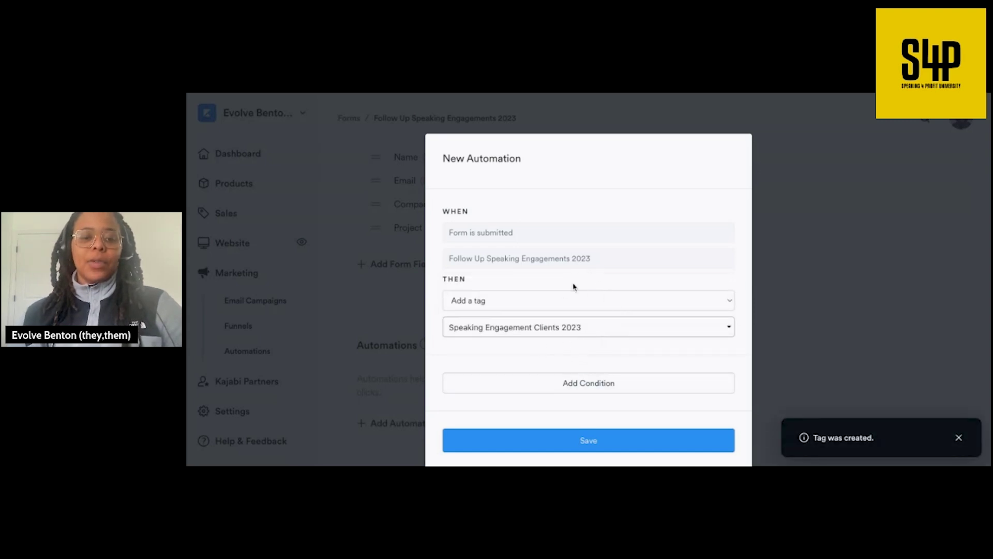
{"action": "left_click", "coordinate": [604, 440]}
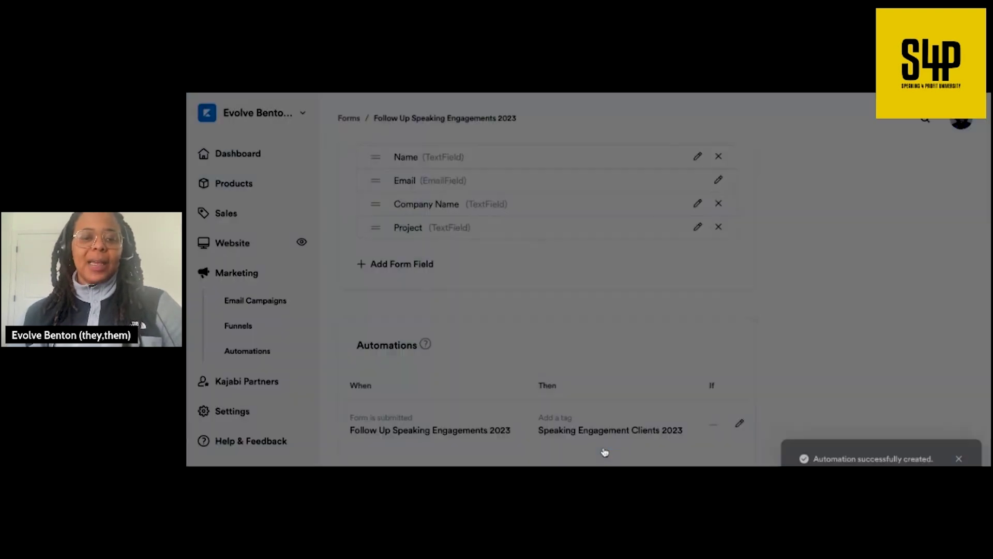
{"action": "scroll", "coordinate": [624, 381], "scroll_direction": "down", "scroll_amount": 2}
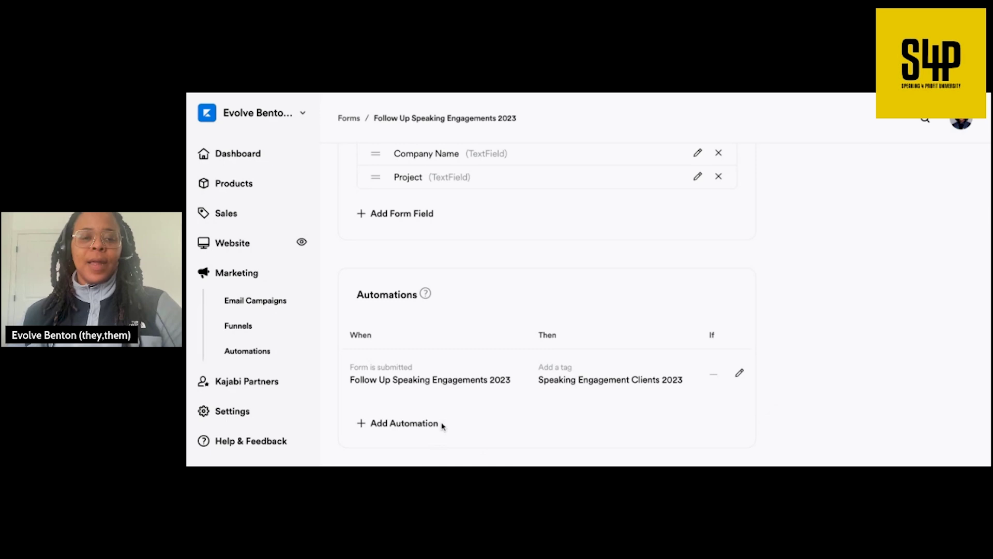
{"action": "scroll", "coordinate": [496, 299], "scroll_direction": "up", "scroll_amount": 6}
{"action": "scroll", "coordinate": [496, 297], "scroll_direction": "down", "scroll_amount": 6}
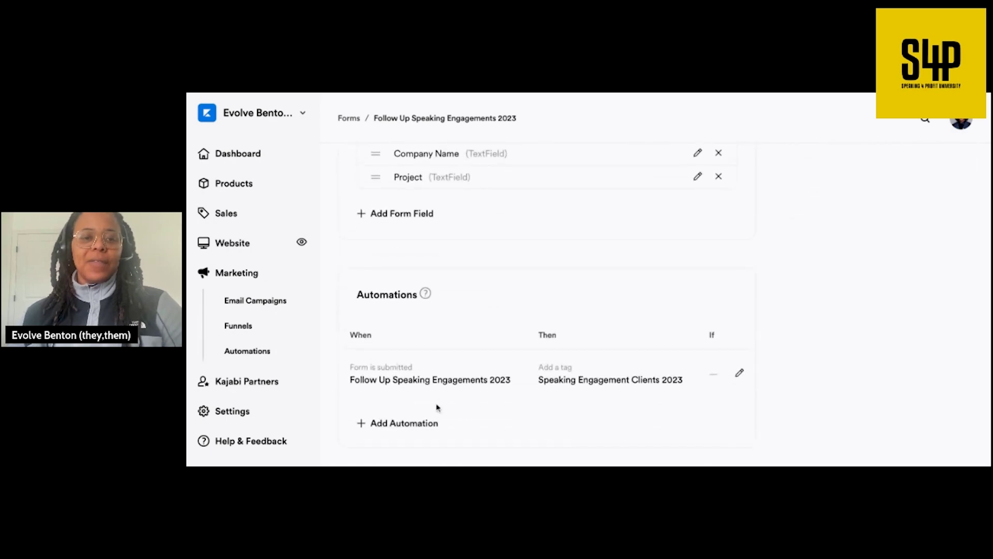
- Start a second automation that sends an email, and delete its sample body text
{"action": "left_click", "coordinate": [425, 423]}
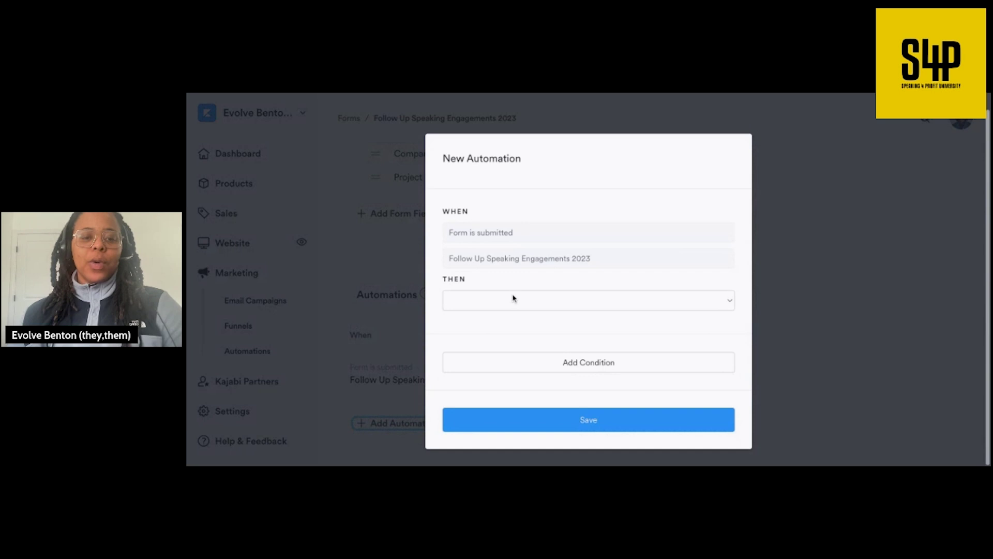
{"action": "left_click", "coordinate": [547, 300]}
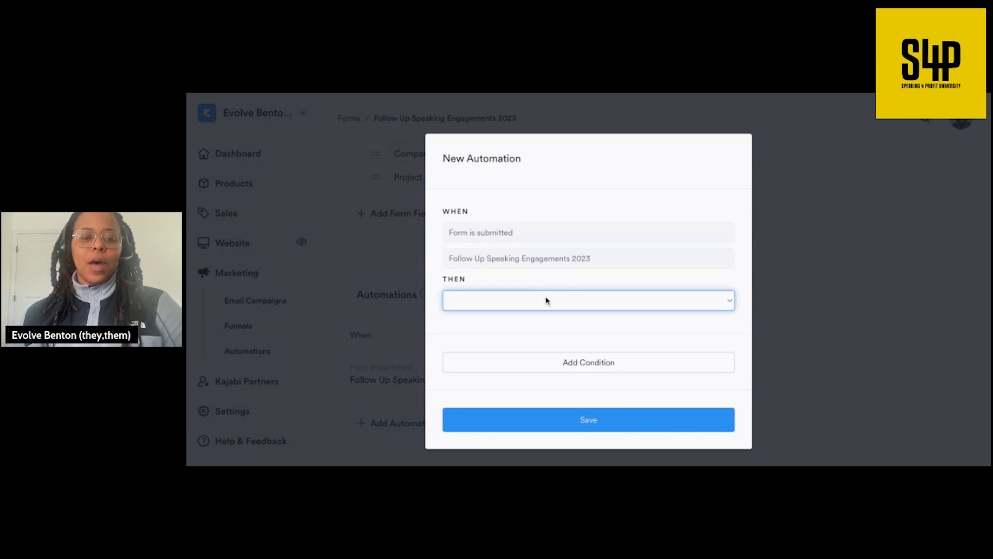
{"action": "left_click", "coordinate": [560, 407]}
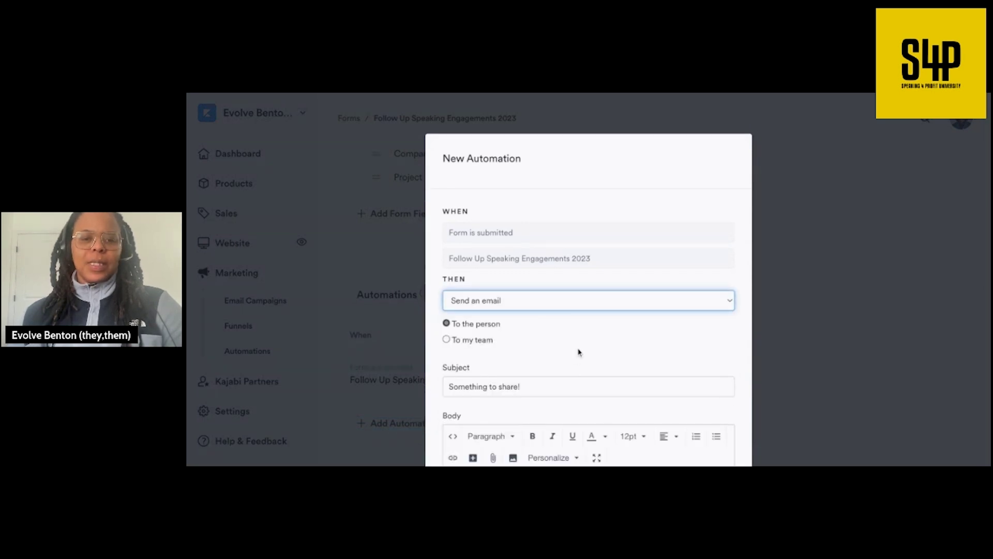
{"action": "scroll", "coordinate": [578, 352], "scroll_direction": "down", "scroll_amount": 5}
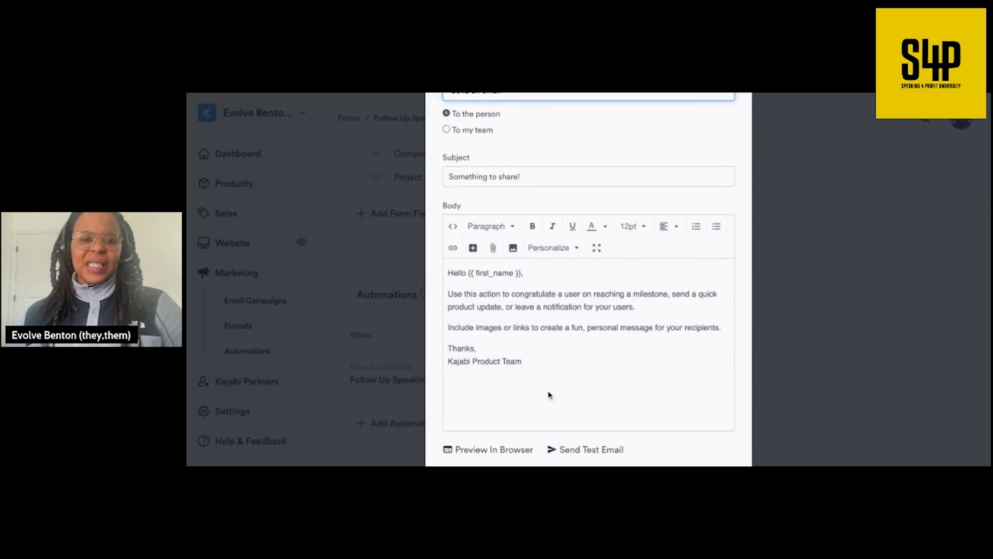
{"action": "left_click_drag", "start_coordinate": [525, 361], "coordinate": [445, 273]}
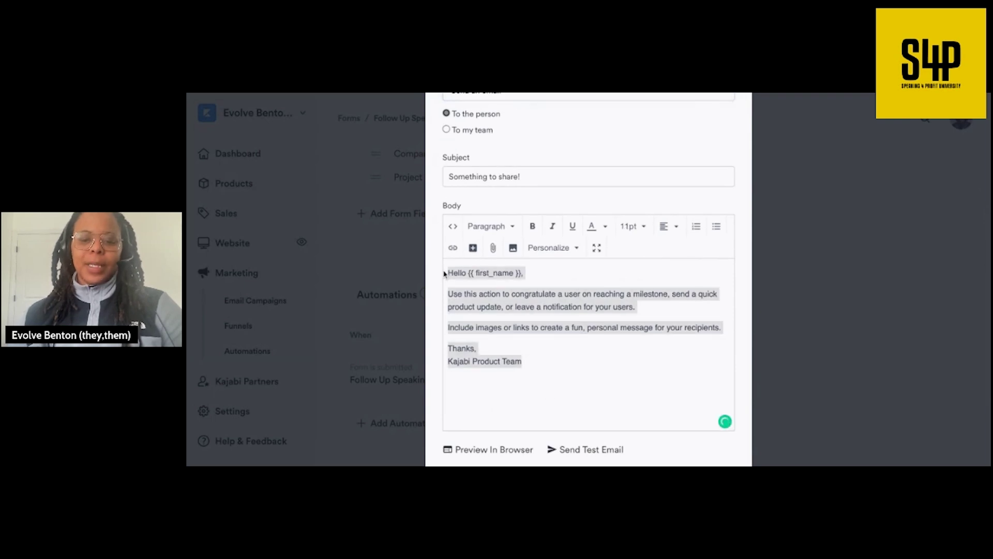
{"action": "key", "text": "BackSpace"}
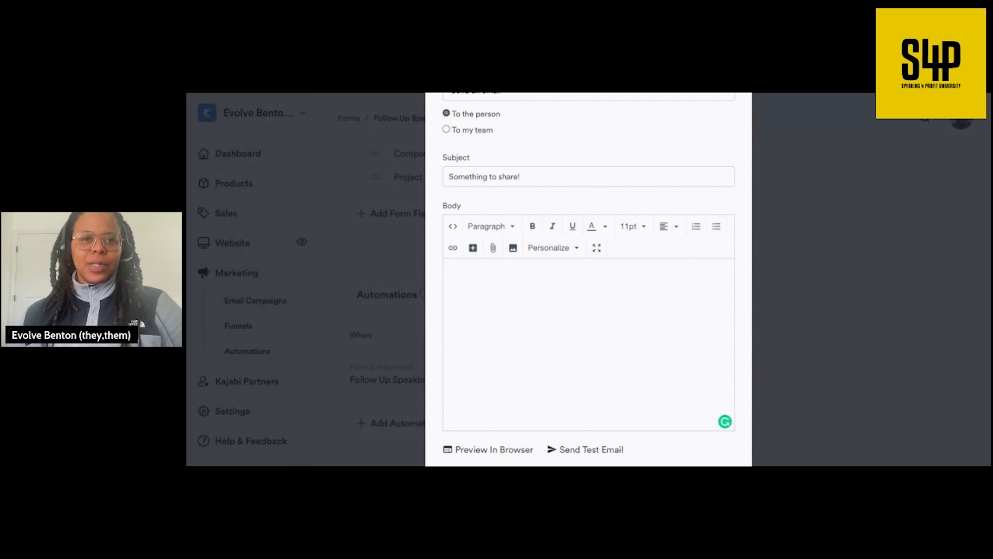
- Replace the subject with 'Thank You for the Opportunity to Work on', dropping the [Project Name] placeholder
{"action": "left_click_drag", "start_coordinate": [535, 176], "coordinate": [469, 177]}
{"action": "key", "text": "BackSpace"}
{"action": "key", "text": "BackSpace"}
{"action": "key", "text": "BackSpace"}
{"action": "key", "text": "BackSpace"}
{"action": "key", "text": "BackSpace"}
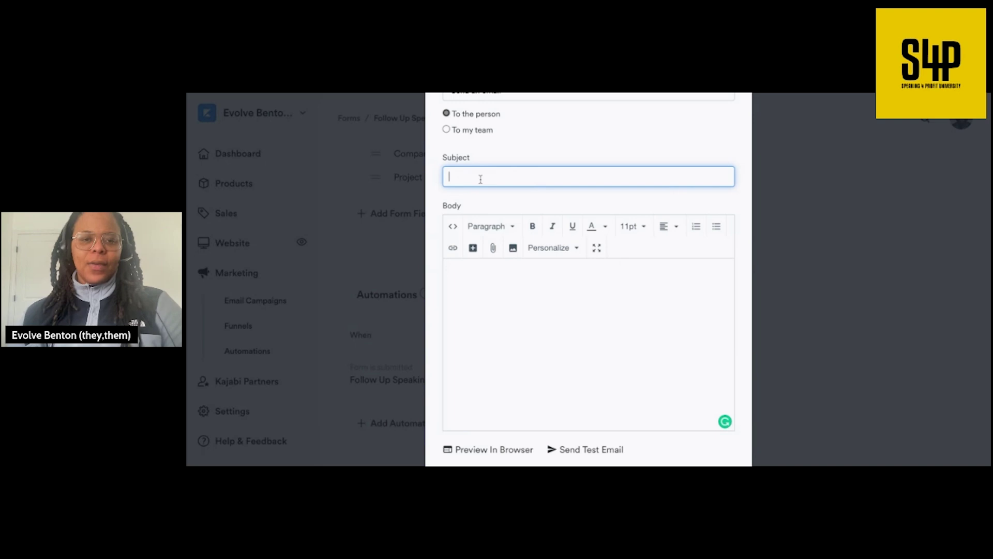
{"action": "type", "text": "Thank You for the Opportunity to Work on [Project Name]"}
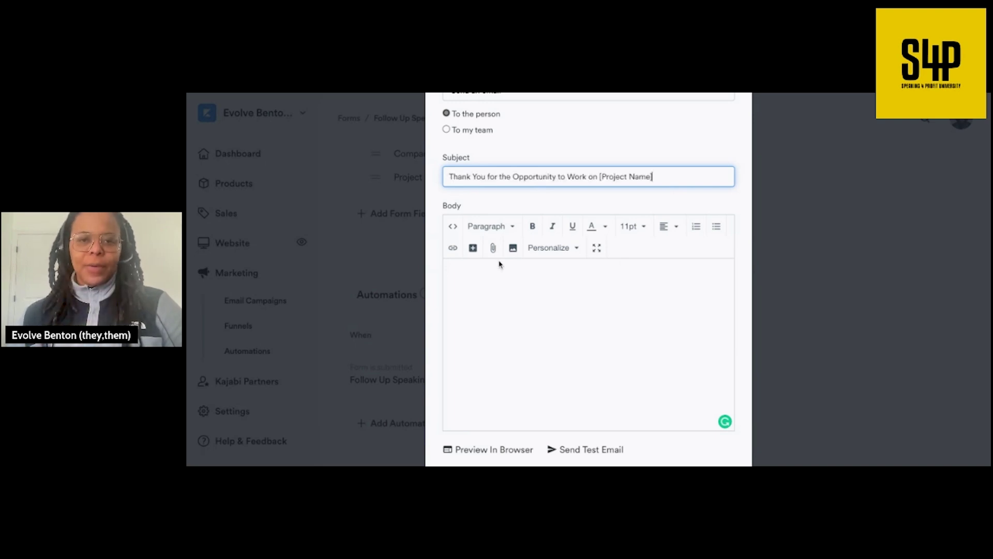
{"action": "key", "text": "shift+Left"}
{"action": "key", "text": "shift+Left"}
{"action": "key", "text": "shift+Left"}
{"action": "key", "text": "shift+Left"}
{"action": "key", "text": "shift+Left"}
{"action": "key", "text": "shift+Left"}
{"action": "key", "text": "shift+Left"}
{"action": "key", "text": "shift+Left"}
{"action": "key", "text": "shift+Left"}
{"action": "key", "text": "shift+Left"}
{"action": "key", "text": "shift+Left"}
{"action": "key", "text": "shift+Left"}
{"action": "key", "text": "shift+Left"}
{"action": "key", "text": "shift+Left"}
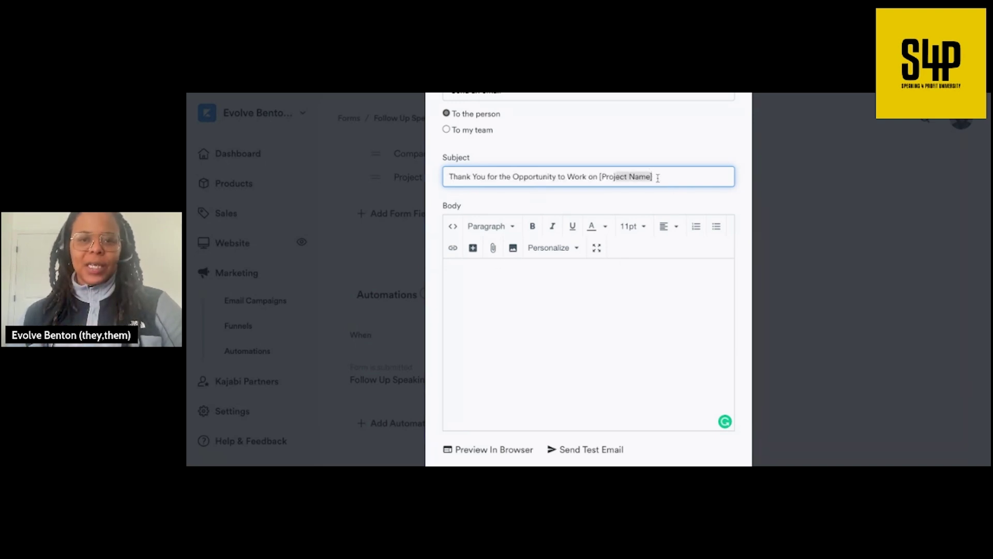
{"action": "key", "text": "BackSpace"}
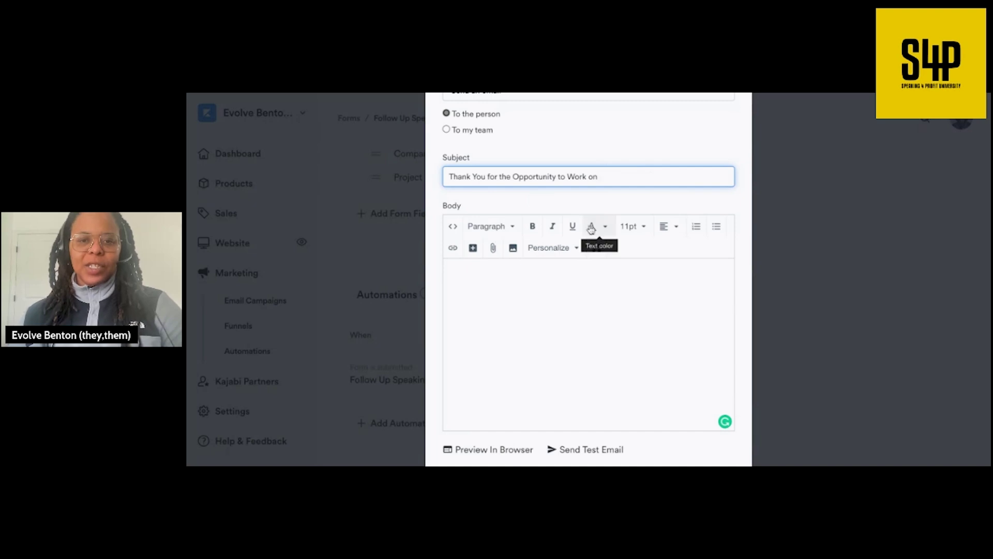
- Browse the personalization fields without choosing one, then close the email automation unsaved
{"action": "left_click", "coordinate": [566, 249]}
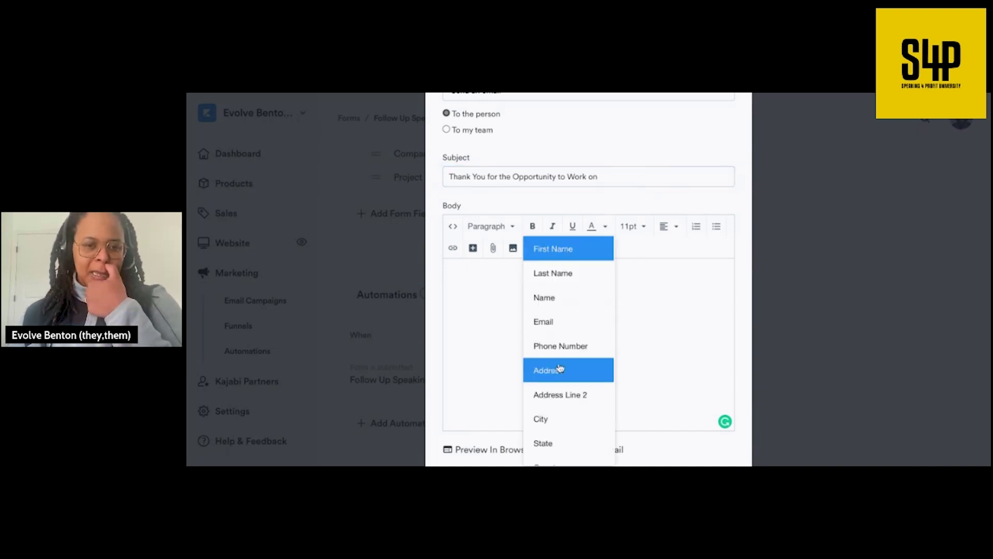
{"action": "scroll", "coordinate": [561, 369], "scroll_direction": "down", "scroll_amount": 2}
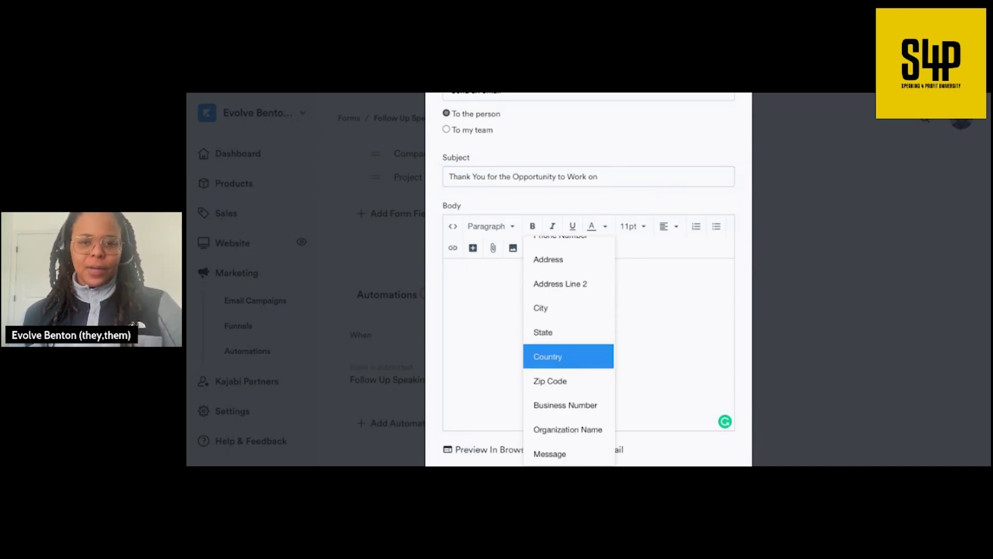
{"action": "scroll", "coordinate": [561, 362], "scroll_direction": "up", "scroll_amount": 3}
{"action": "scroll", "coordinate": [560, 362], "scroll_direction": "down", "scroll_amount": 3}
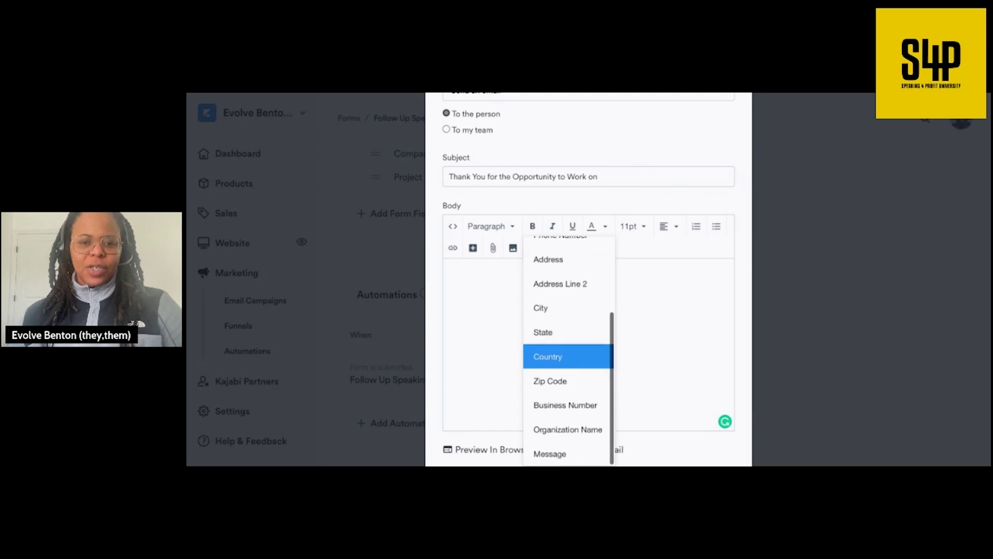
{"action": "left_click", "coordinate": [681, 370]}
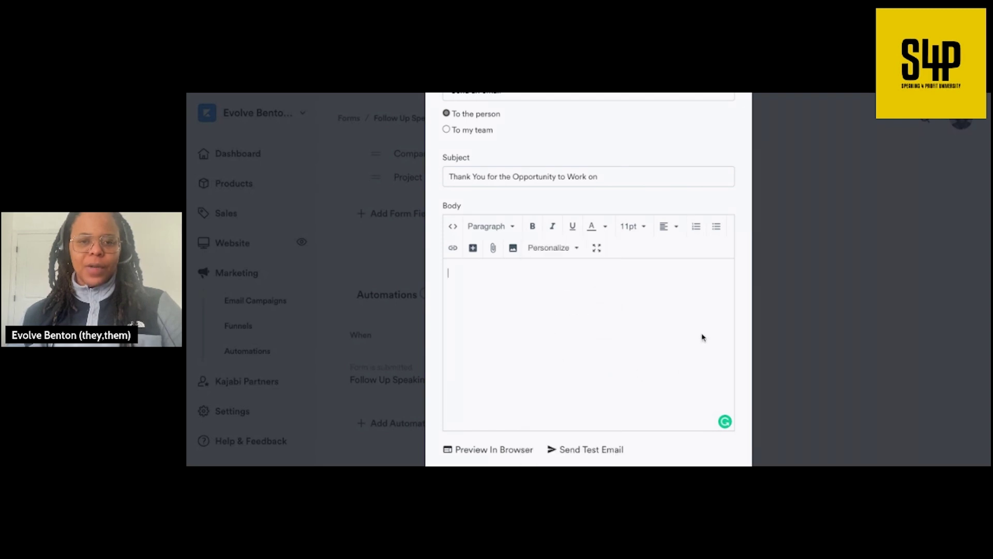
{"action": "scroll", "coordinate": [698, 336], "scroll_direction": "up", "scroll_amount": 5}
{"action": "scroll", "coordinate": [770, 229], "scroll_direction": "down", "scroll_amount": 3}
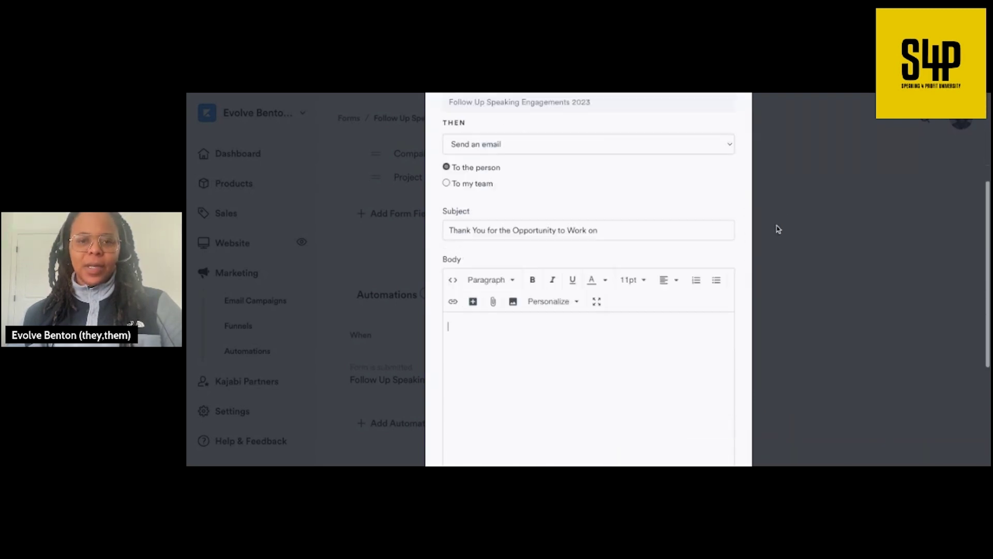
{"action": "scroll", "coordinate": [781, 253], "scroll_direction": "down", "scroll_amount": 4}
{"action": "left_click", "coordinate": [799, 336]}
{"action": "scroll", "coordinate": [801, 310], "scroll_direction": "up", "scroll_amount": 10}
{"action": "scroll", "coordinate": [801, 275], "scroll_direction": "down", "scroll_amount": 1}
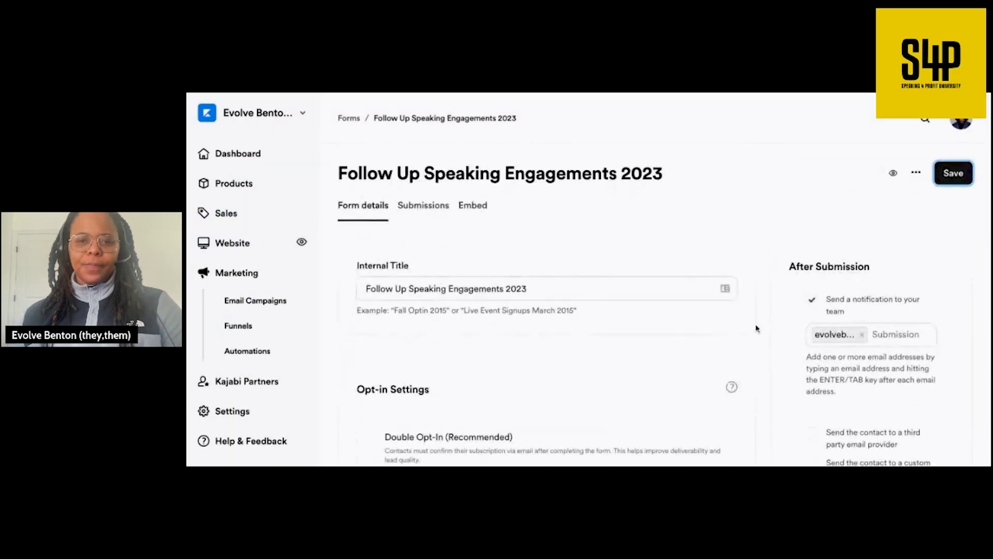
- Scroll down to the Automations section and begin a new form-submission automation
{"action": "scroll", "coordinate": [677, 367], "scroll_direction": "down", "scroll_amount": 5}
{"action": "scroll", "coordinate": [677, 367], "scroll_direction": "down", "scroll_amount": 9}
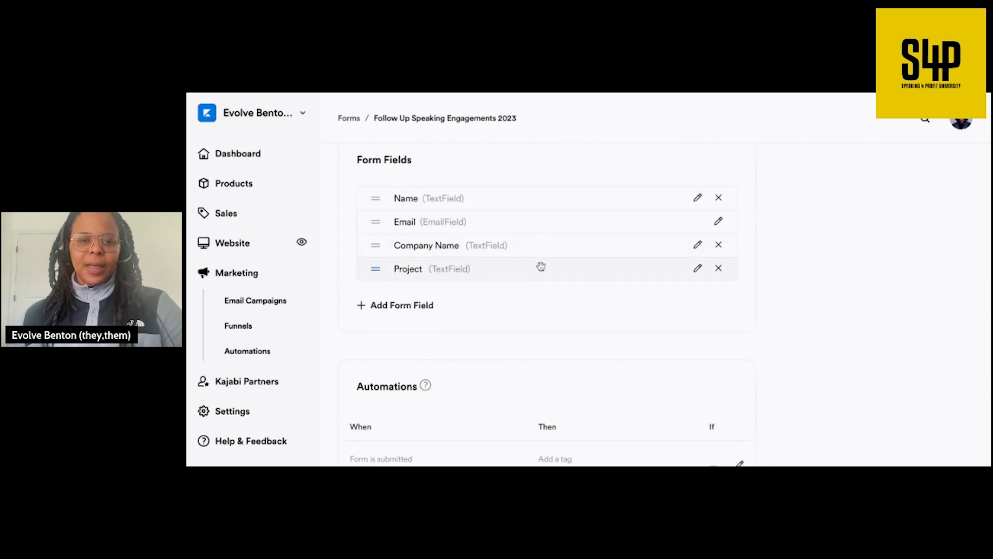
{"action": "scroll", "coordinate": [553, 243], "scroll_direction": "down", "scroll_amount": 1}
{"action": "scroll", "coordinate": [554, 253], "scroll_direction": "down", "scroll_amount": 1}
{"action": "left_click", "coordinate": [435, 459]}
- Make the automation send an email and insert the Project merge field into its body
{"action": "left_click", "coordinate": [522, 304]}
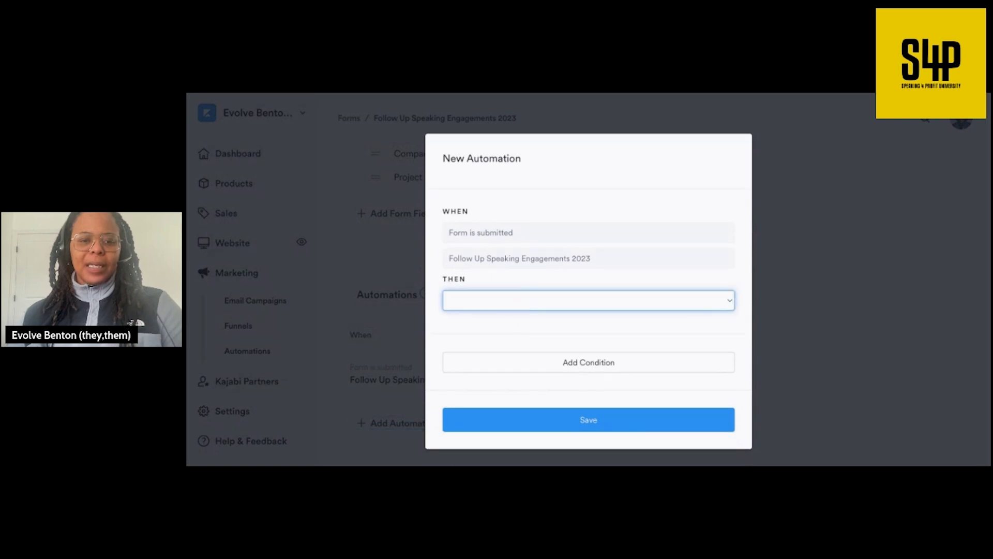
{"action": "left_click", "coordinate": [571, 339]}
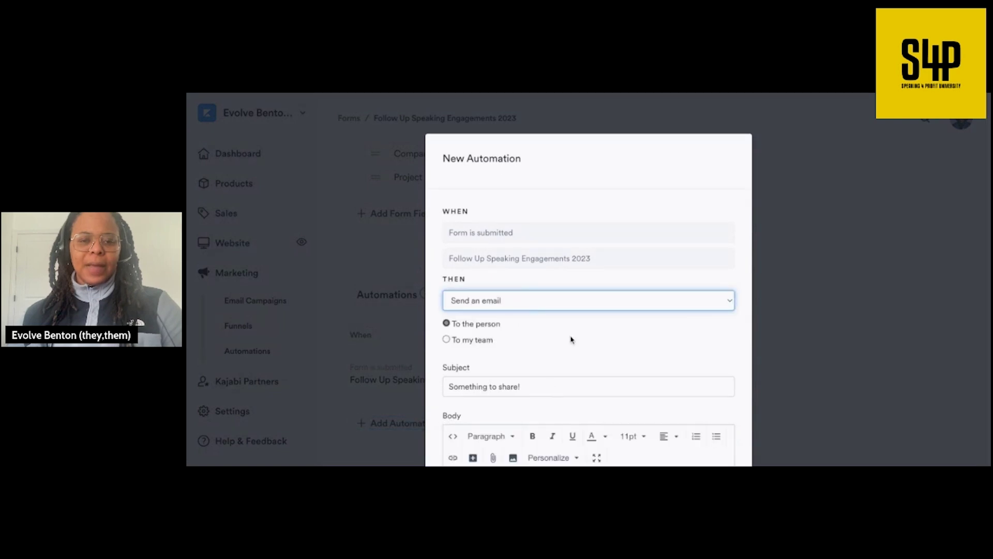
{"action": "scroll", "coordinate": [569, 336], "scroll_direction": "down", "scroll_amount": 3}
{"action": "left_click", "coordinate": [561, 308]}
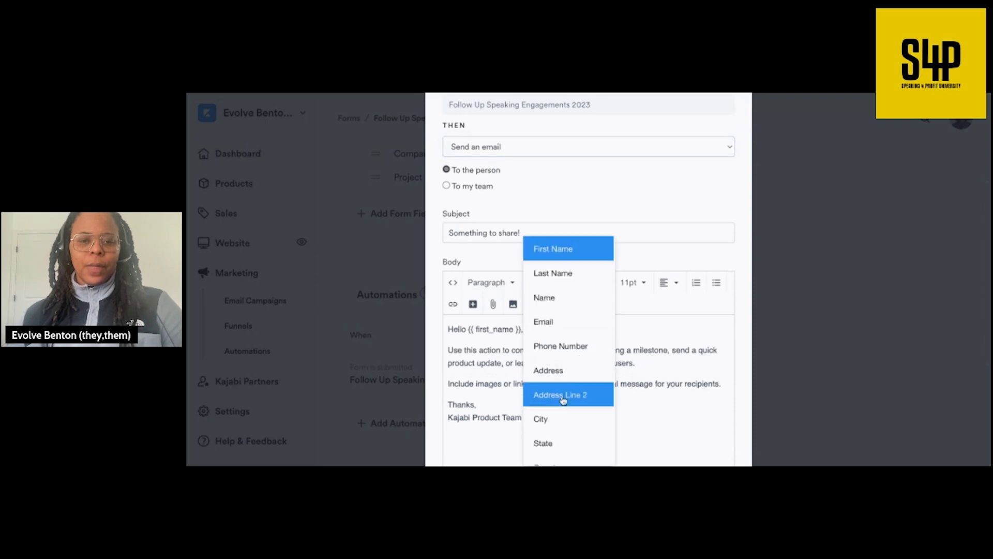
{"action": "scroll", "coordinate": [561, 399], "scroll_direction": "down", "scroll_amount": 3}
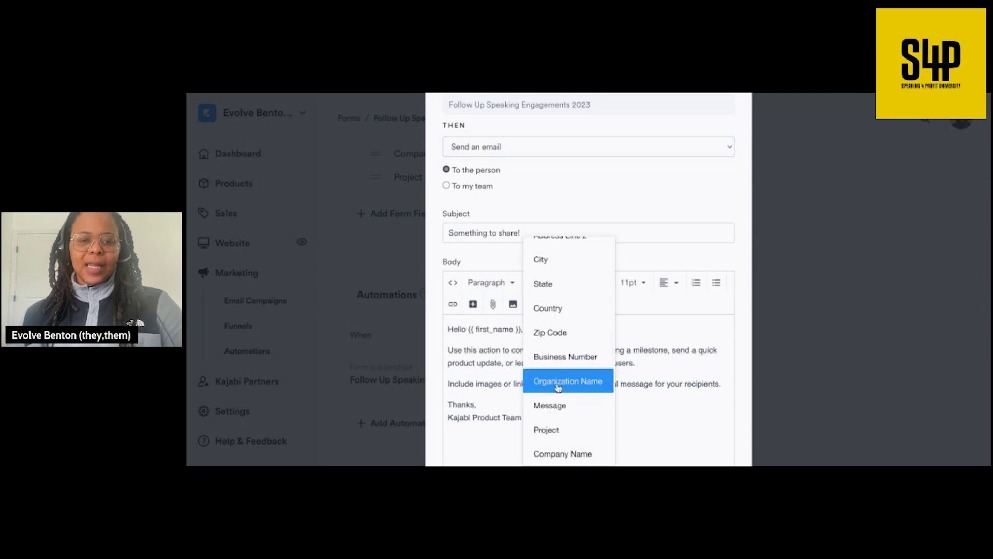
{"action": "left_click", "coordinate": [581, 427]}
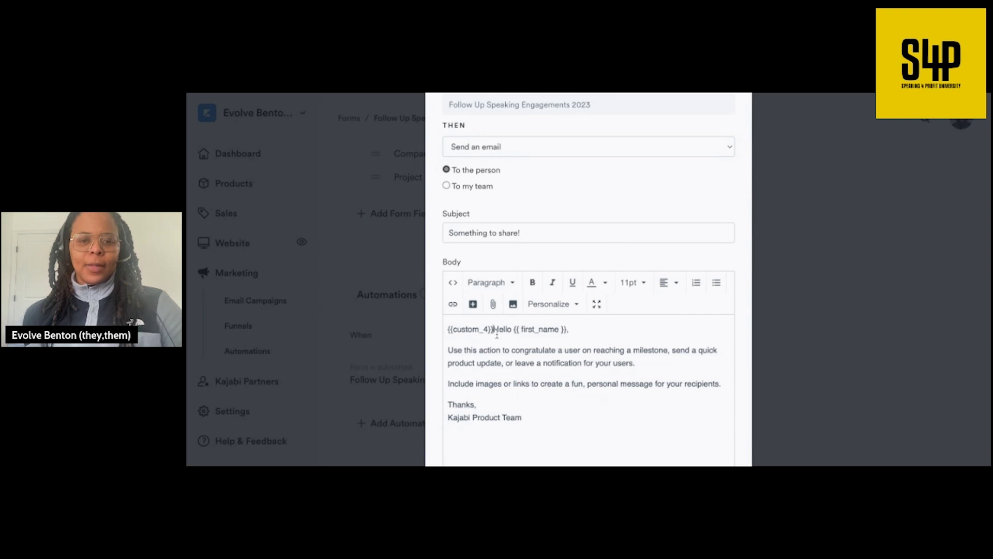
- Remove the inserted {{custom_4}} tag and close the email draft without saving
{"action": "key", "text": "Return"}
{"action": "key", "text": "Return"}
{"action": "key", "text": "Return"}
{"action": "key", "text": "BackSpace"}
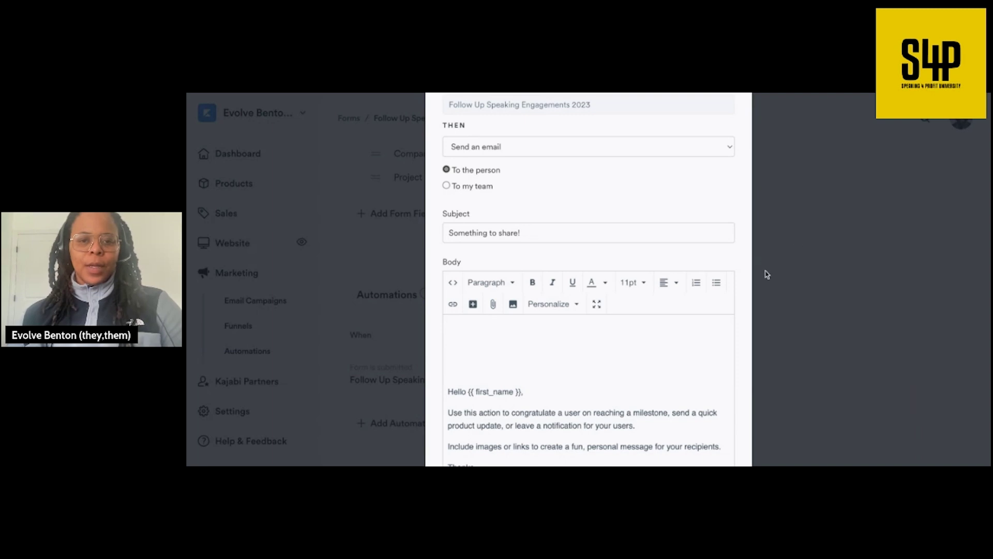
{"action": "left_click", "coordinate": [795, 270]}
{"action": "scroll", "coordinate": [690, 288], "scroll_direction": "up", "scroll_amount": 3}
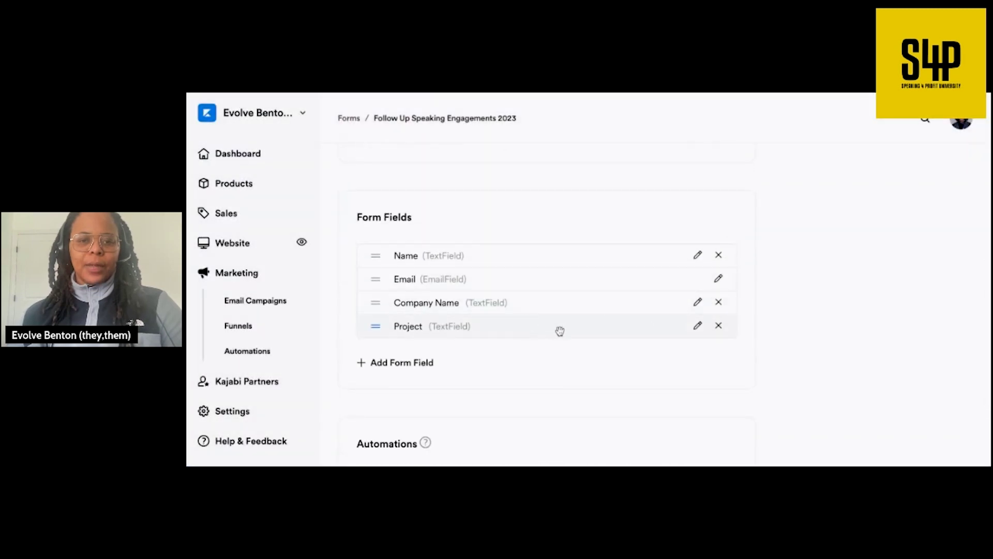
- Inspect the Project field's settings, close them unchanged, and begin another automation
{"action": "left_click", "coordinate": [697, 325]}
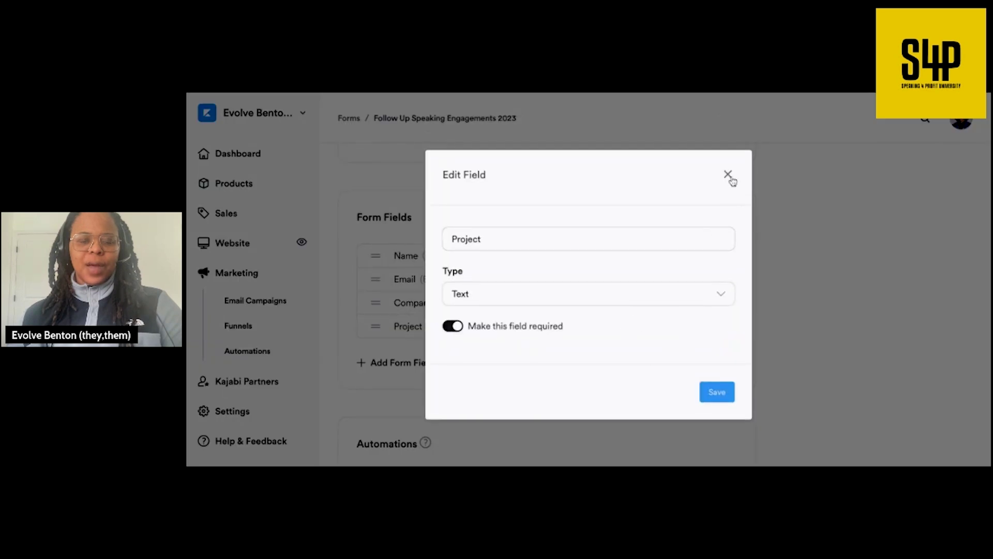
{"action": "left_click", "coordinate": [544, 233]}
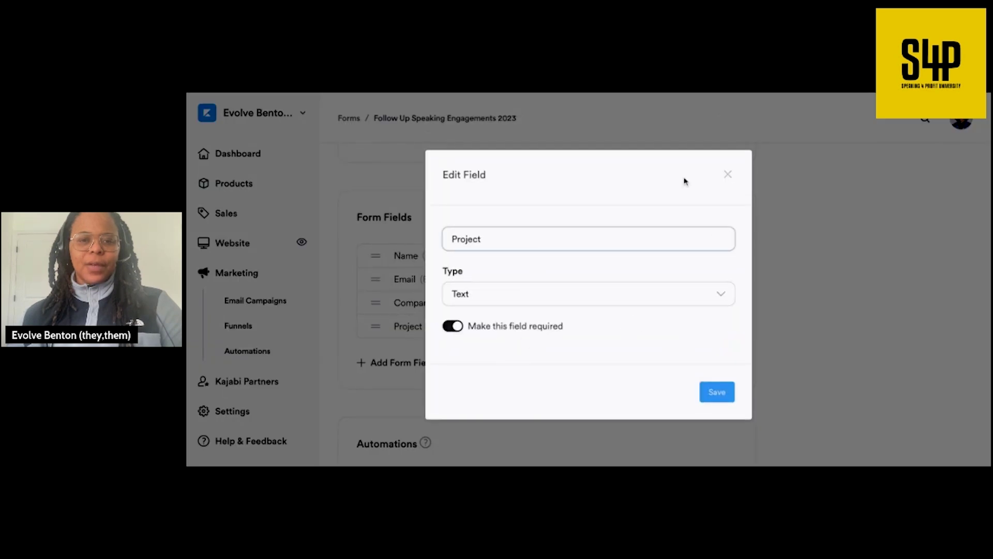
{"action": "left_click", "coordinate": [729, 174]}
{"action": "scroll", "coordinate": [628, 386], "scroll_direction": "down", "scroll_amount": 3}
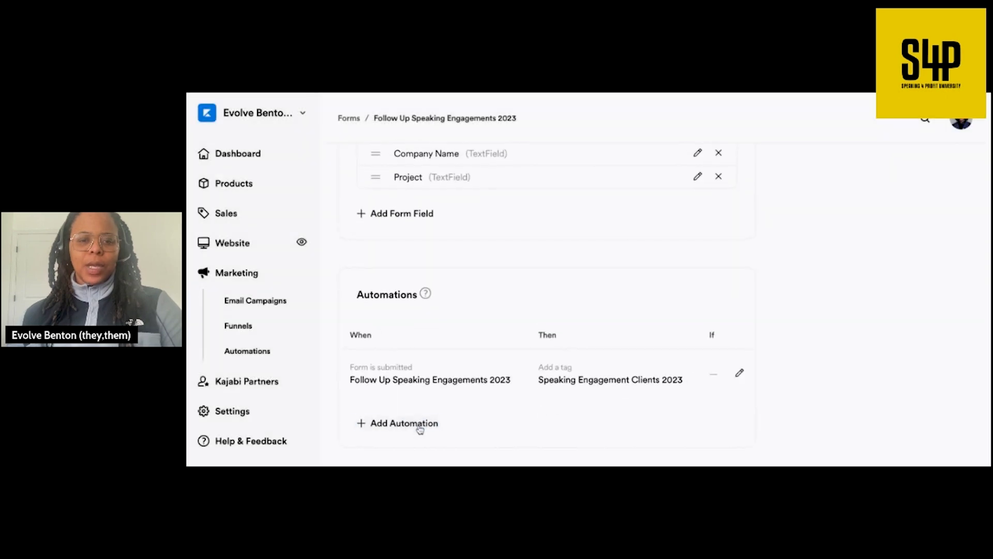
{"action": "left_click", "coordinate": [419, 423]}
- Set the action to Send an email and insert the Project {{custom_4}} tag above the greeting
{"action": "left_click", "coordinate": [583, 322]}
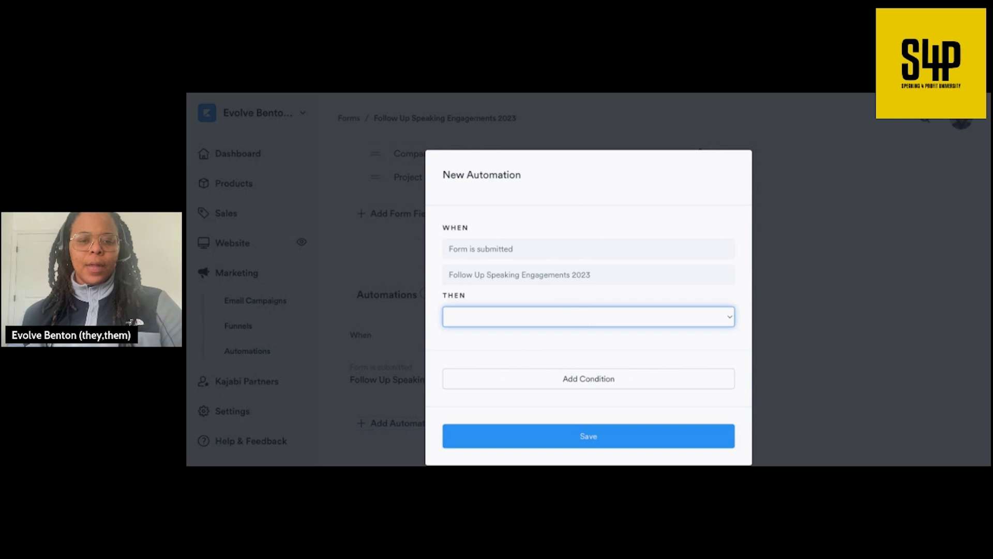
{"action": "left_click", "coordinate": [576, 408]}
{"action": "scroll", "coordinate": [555, 393], "scroll_direction": "down", "scroll_amount": 4}
{"action": "scroll", "coordinate": [555, 393], "scroll_direction": "down", "scroll_amount": 2}
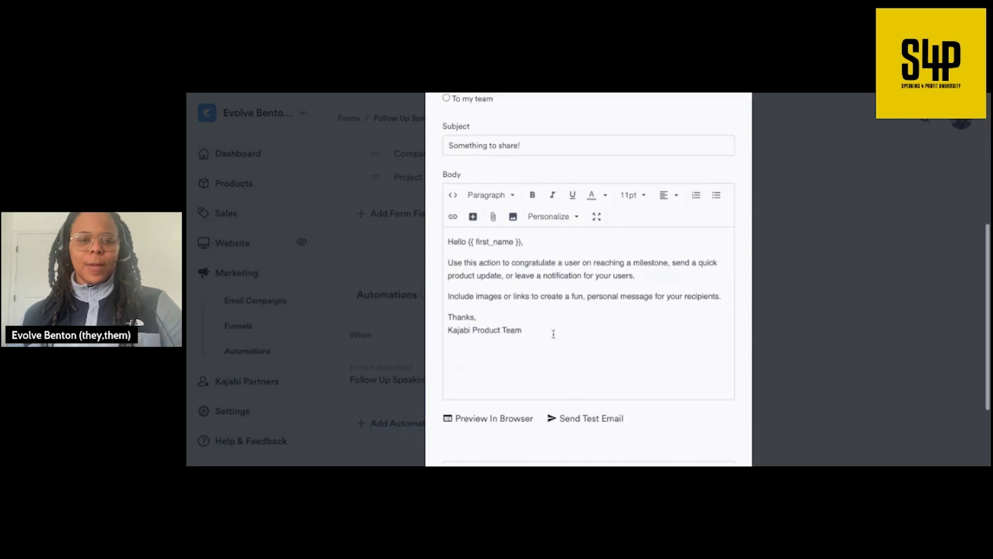
{"action": "left_click", "coordinate": [447, 262]}
{"action": "key", "text": "Return"}
{"action": "key", "text": "Return"}
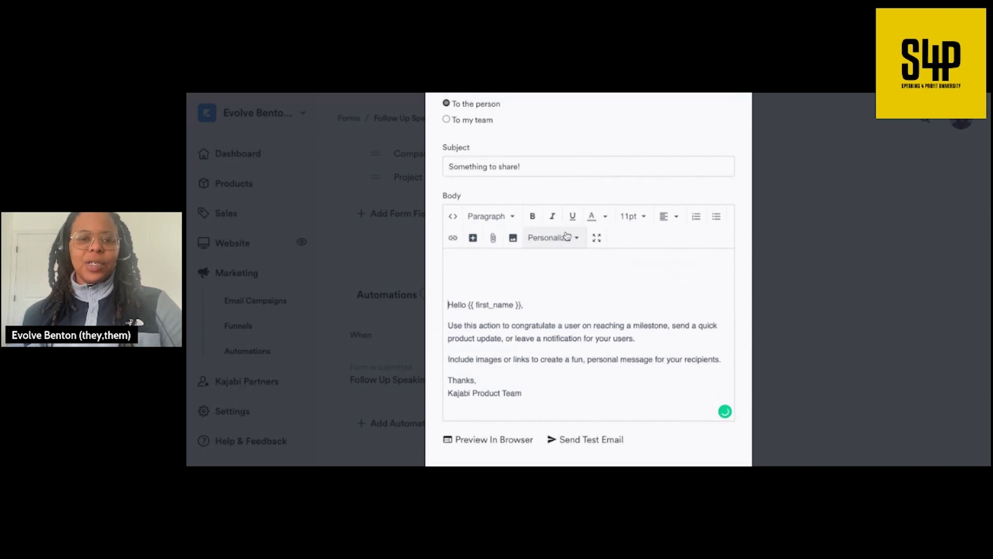
{"action": "left_click", "coordinate": [567, 235]}
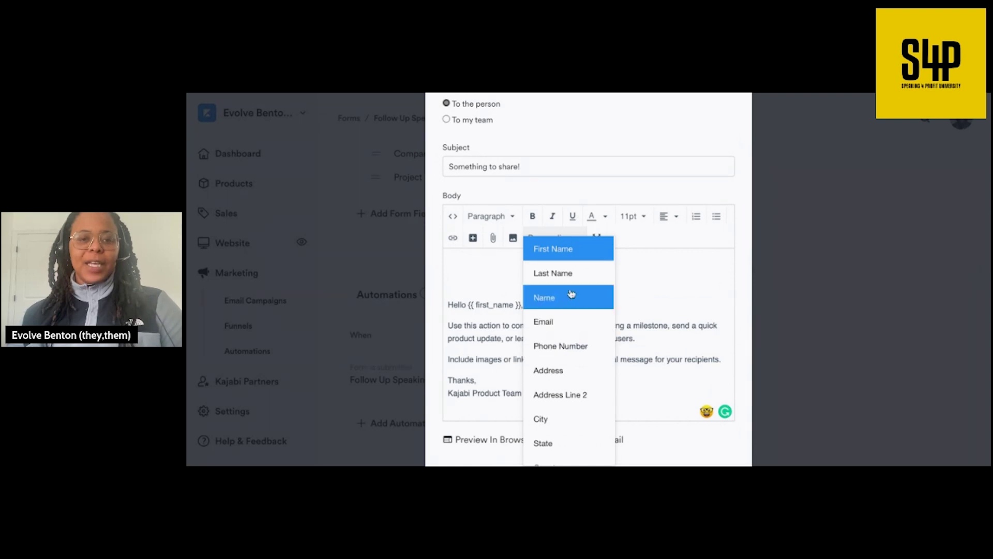
{"action": "scroll", "coordinate": [563, 325], "scroll_direction": "down", "scroll_amount": 3}
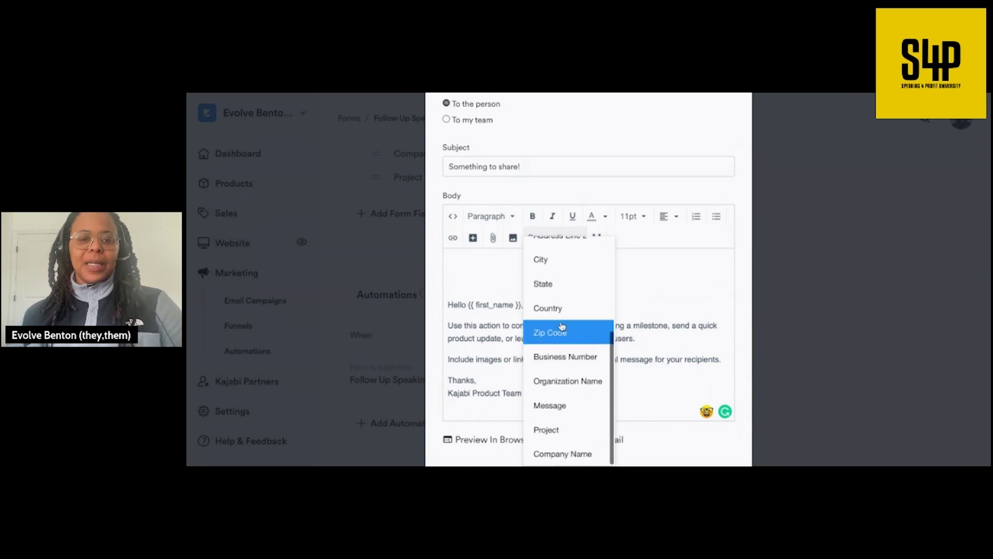
{"action": "left_click", "coordinate": [571, 437]}
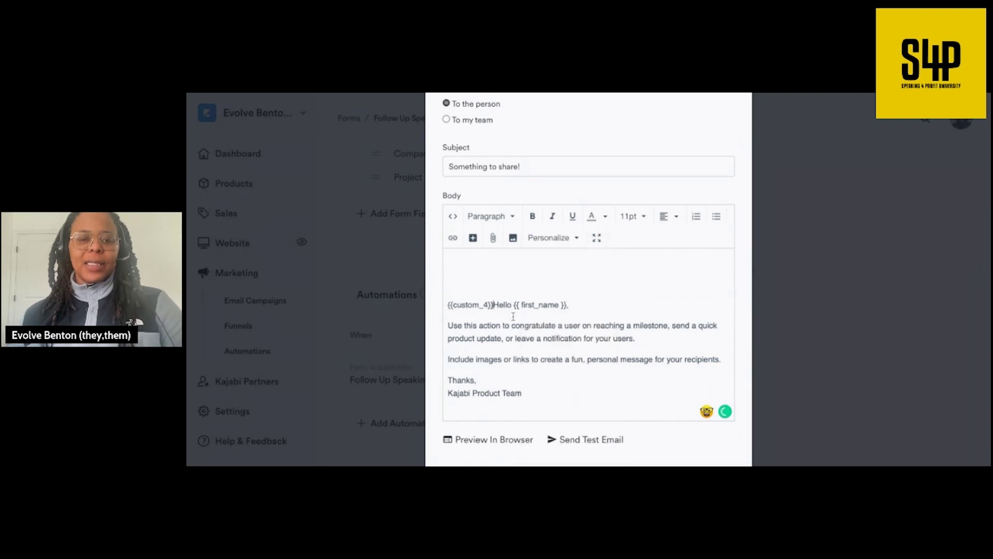
{"action": "key", "text": "Return"}
{"action": "key", "text": "Return"}
- Select the Project tag in the body, then delete the old subject text
{"action": "triple_click", "coordinate": [500, 304]}
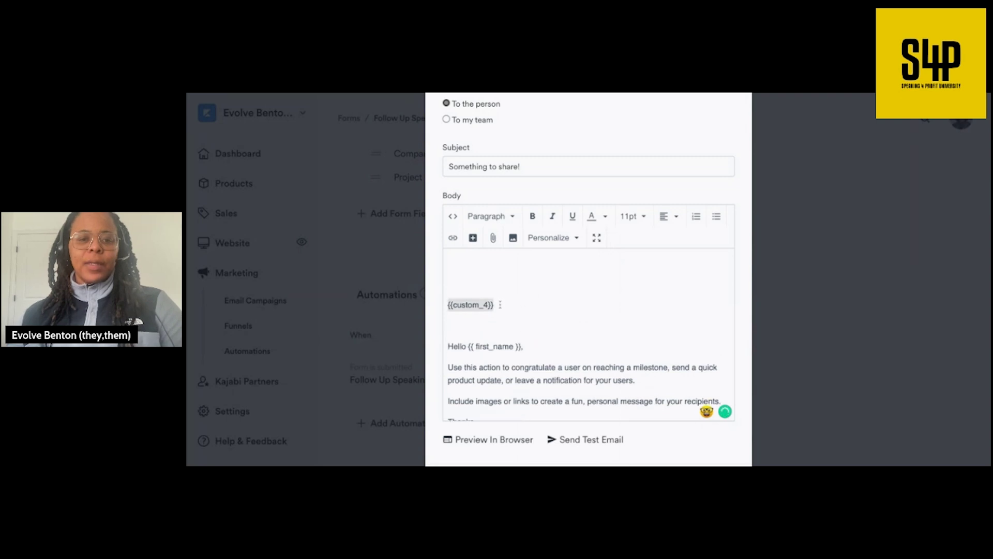
{"action": "left_click", "coordinate": [524, 166]}
{"action": "left_click_drag", "start_coordinate": [523, 166], "coordinate": [448, 166]}
{"action": "key", "text": "BackSpace"}
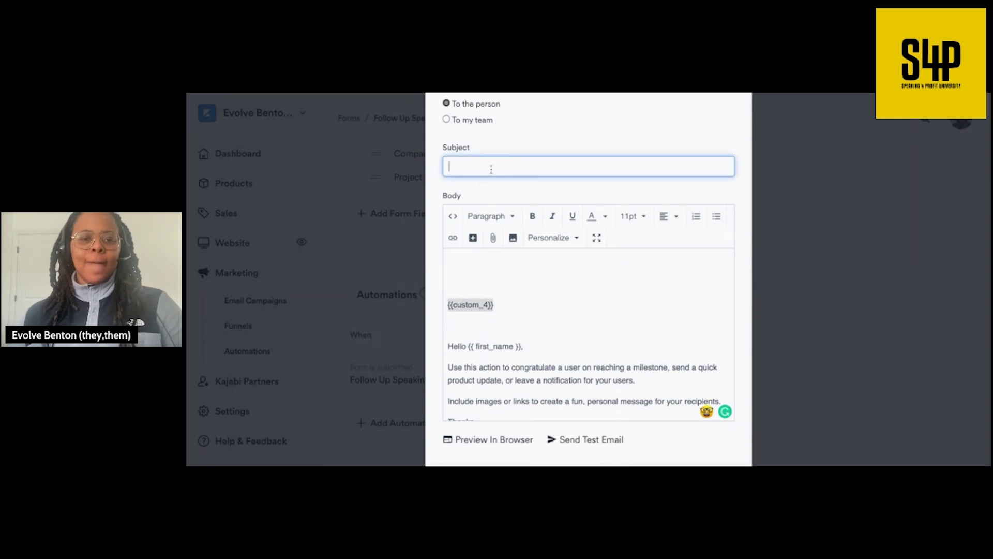
- Set the subject to 'Thank You for the Opportunity to Work on {{custom_4}}' by moving the tag from the body
{"action": "type", "text": "Thank You for the Opportunity to Work on [Project Name]"}
{"action": "key", "text": "BackSpace"}
{"action": "key", "text": "BackSpace"}
{"action": "key", "text": "BackSpace"}
{"action": "key", "text": "BackSpace"}
{"action": "key", "text": "BackSpace"}
{"action": "key", "text": "BackSpace"}
{"action": "key", "text": "BackSpace"}
{"action": "key", "text": "BackSpace"}
{"action": "key", "text": "BackSpace"}
{"action": "key", "text": "BackSpace"}
{"action": "key", "text": "BackSpace"}
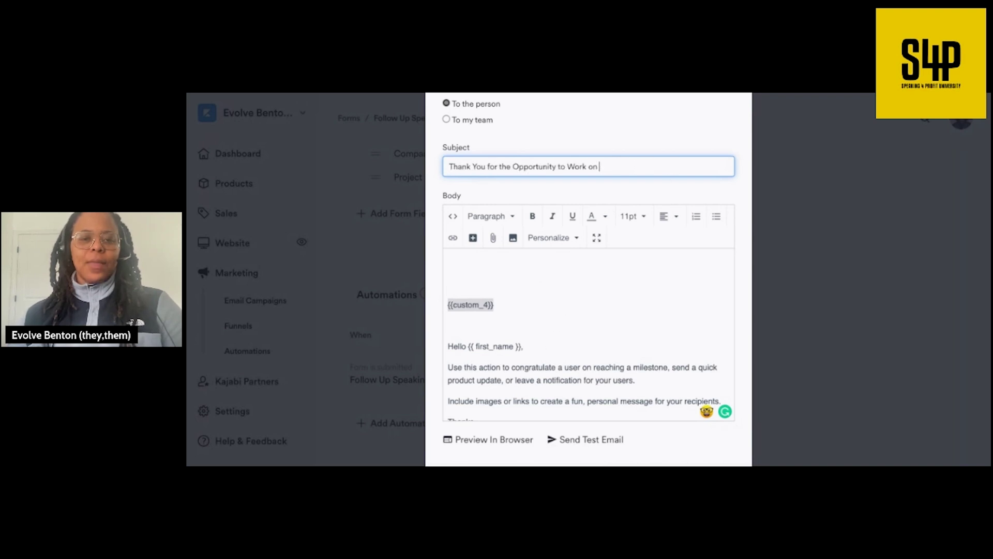
{"action": "left_click", "coordinate": [507, 306]}
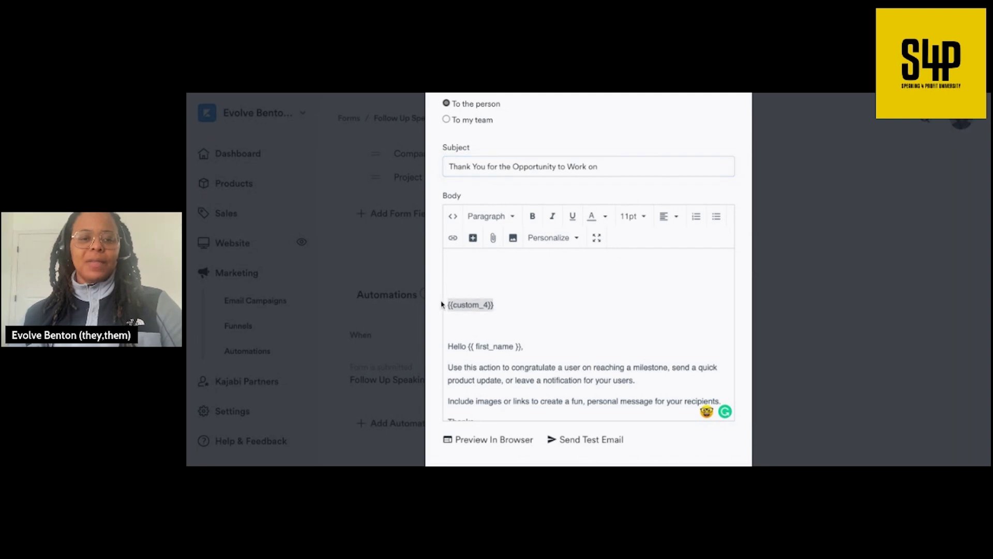
{"action": "key", "text": "ctrl+x"}
{"action": "left_click", "coordinate": [628, 166]}
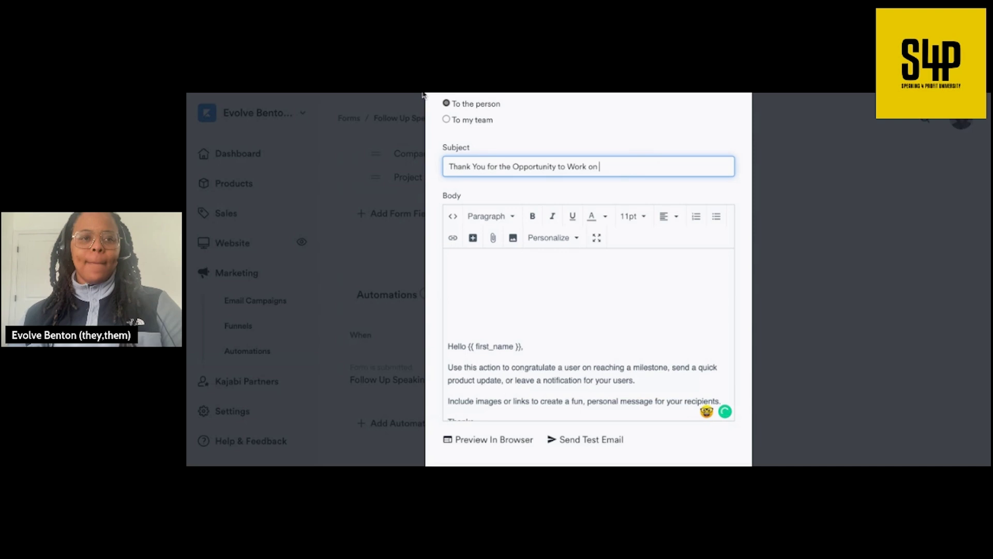
{"action": "key", "text": "ctrl+v"}
- Select and delete all of the template text in the email body
{"action": "left_click", "coordinate": [592, 306]}
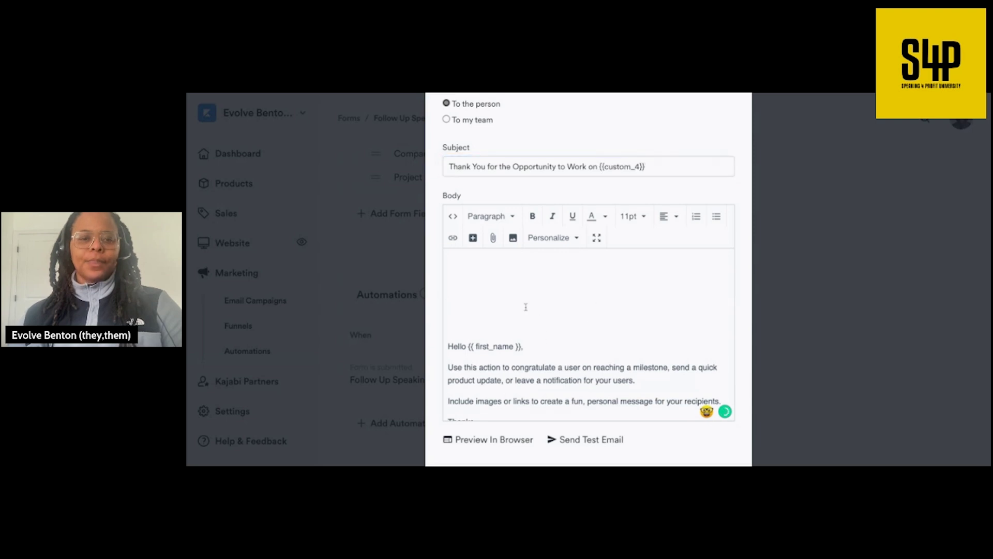
{"action": "scroll", "coordinate": [525, 307], "scroll_direction": "down", "scroll_amount": 1}
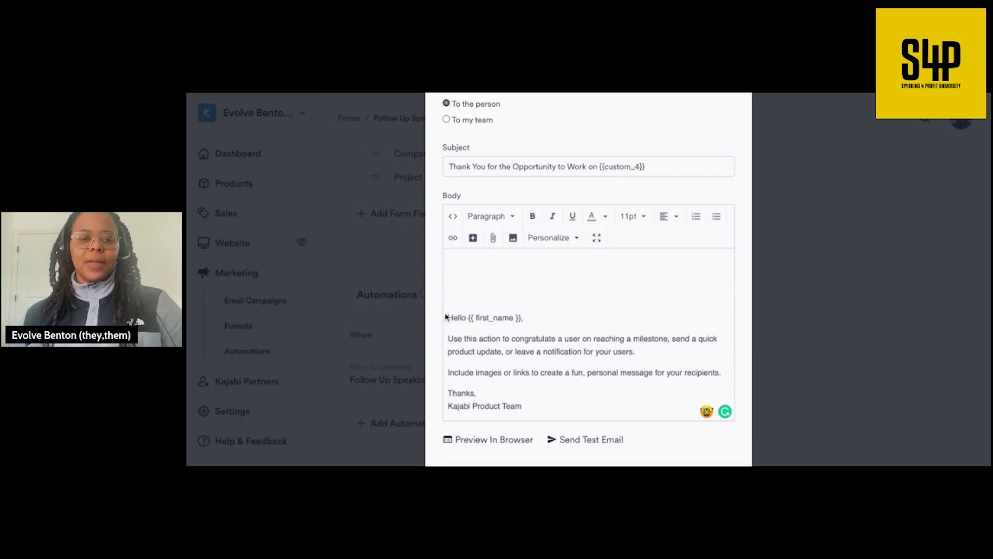
{"action": "left_click_drag", "start_coordinate": [449, 314], "coordinate": [540, 423]}
{"action": "key", "text": "BackSpace"}
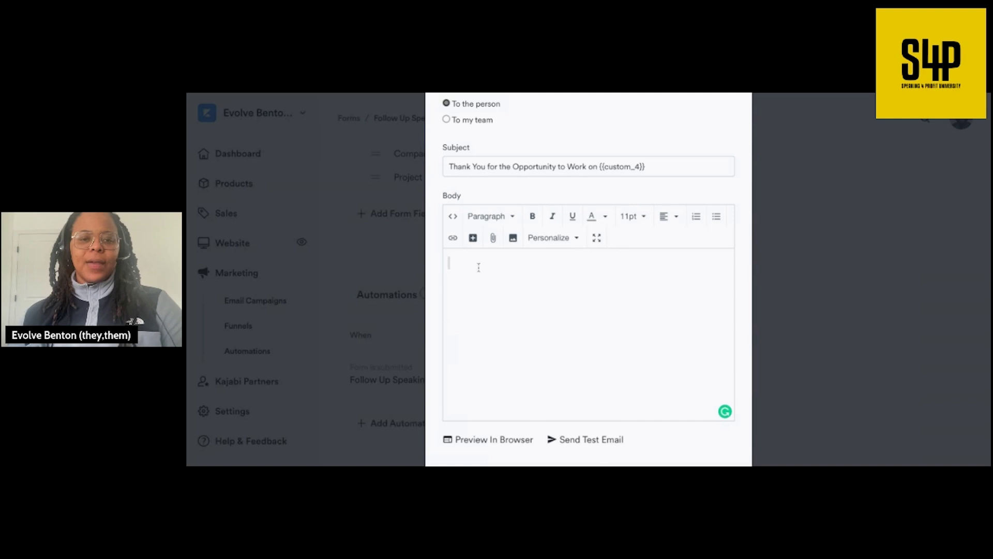
- Paste the prepared thank-you letter into the body and remove the blank paragraph above it
{"action": "key", "text": "ctrl+v"}
{"action": "scroll", "coordinate": [538, 294], "scroll_direction": "up", "scroll_amount": 10}
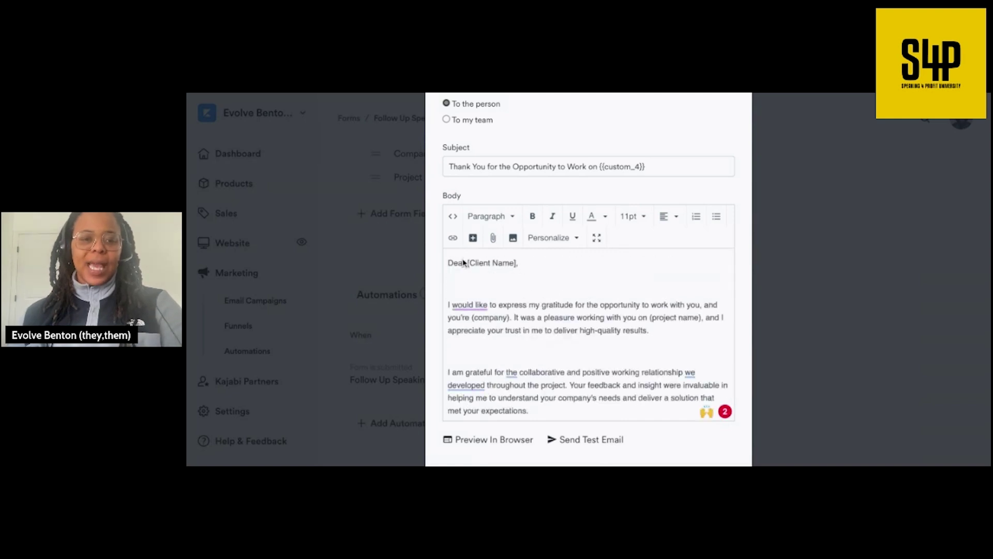
{"action": "left_click", "coordinate": [451, 301]}
{"action": "key", "text": "BackSpace"}
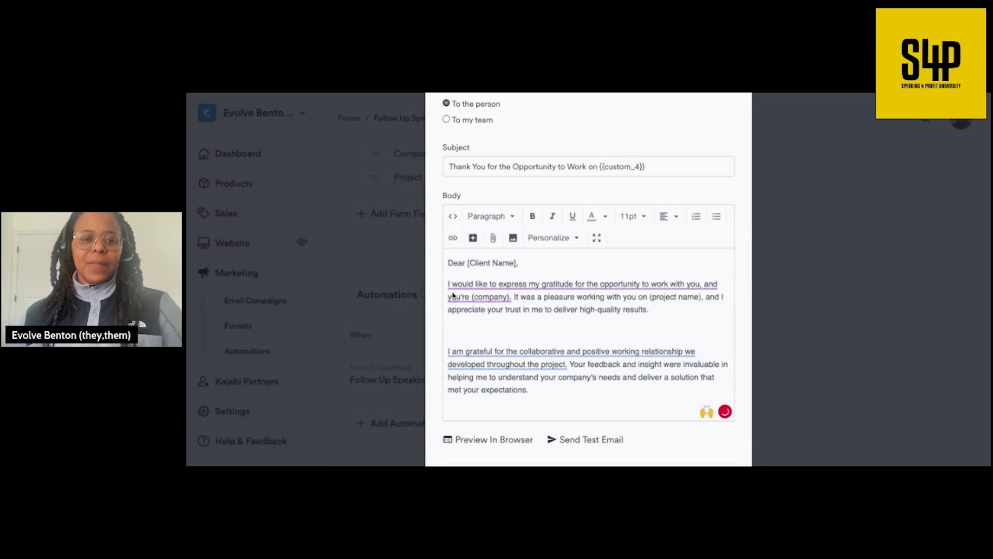
- Change the greeting from 'Dear' to 'Hello' and delete the [Client Name] placeholder
{"action": "left_click", "coordinate": [465, 263]}
{"action": "key", "text": "BackSpace"}
{"action": "key", "text": "BackSpace"}
{"action": "key", "text": "BackSpace"}
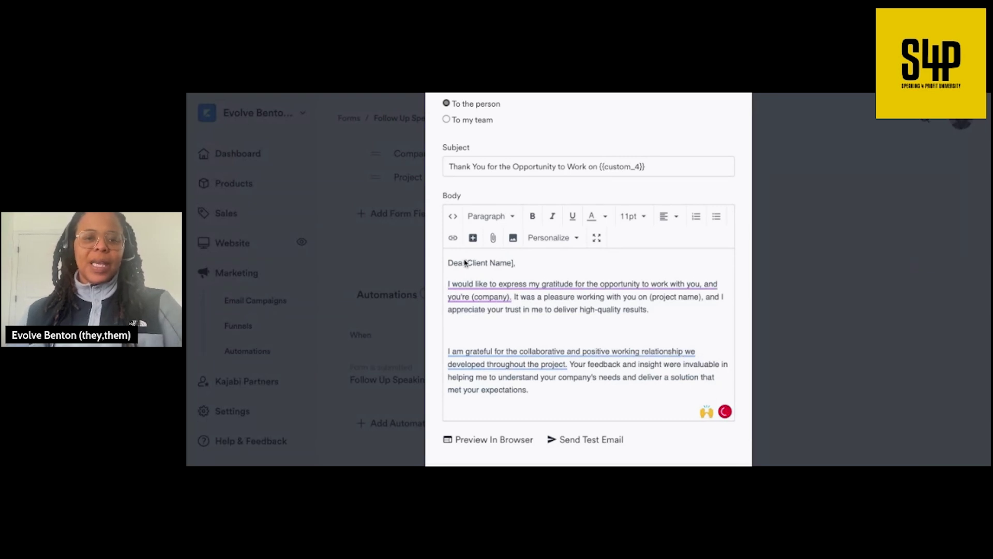
{"action": "key", "text": "BackSpace"}
{"action": "type", "text": "Hello"}
{"action": "left_click_drag", "start_coordinate": [515, 265], "coordinate": [466, 264]}
{"action": "key", "text": "BackSpace"}
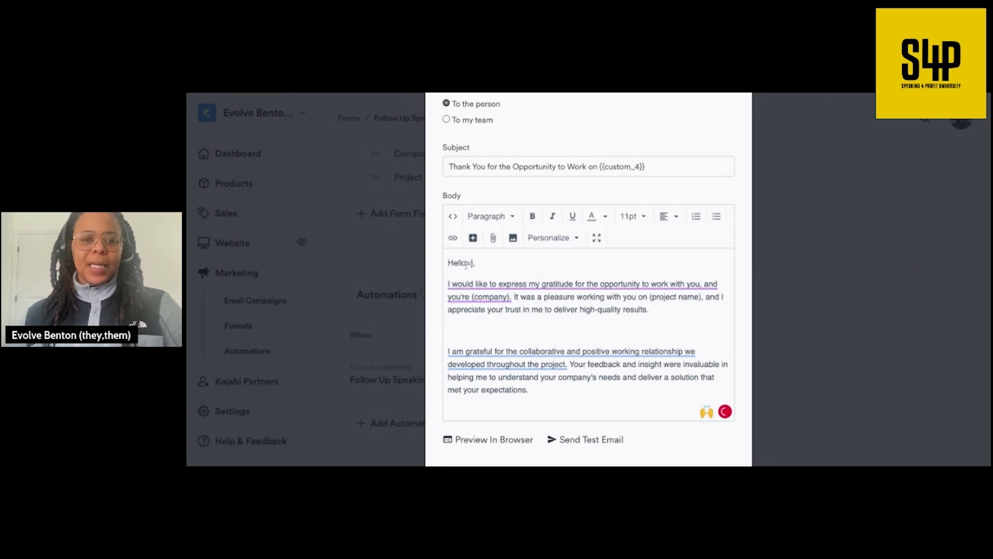
- Insert the first-name merge tag after 'Hello' in the greeting
{"action": "left_click", "coordinate": [572, 237]}
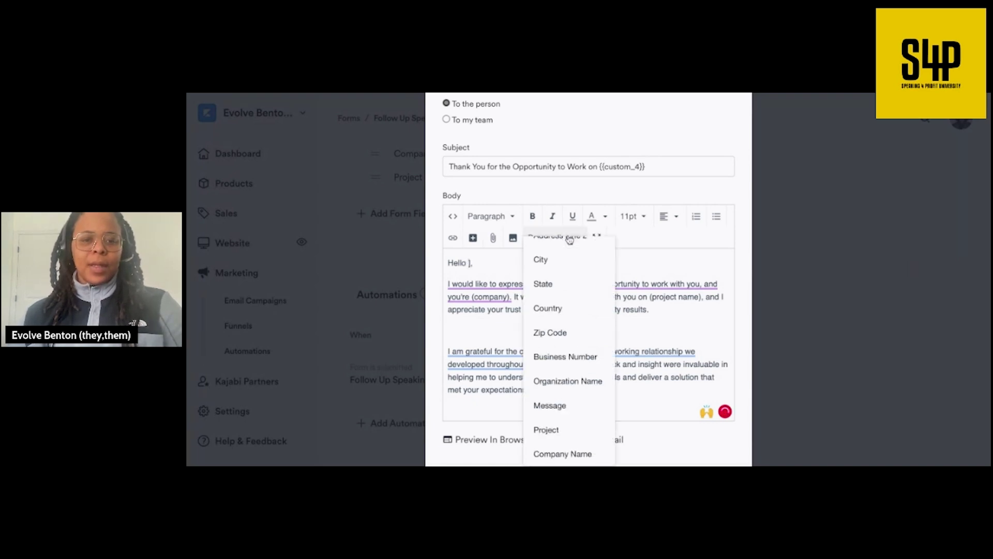
{"action": "scroll", "coordinate": [564, 268], "scroll_direction": "up", "scroll_amount": 3}
{"action": "left_click", "coordinate": [566, 256]}
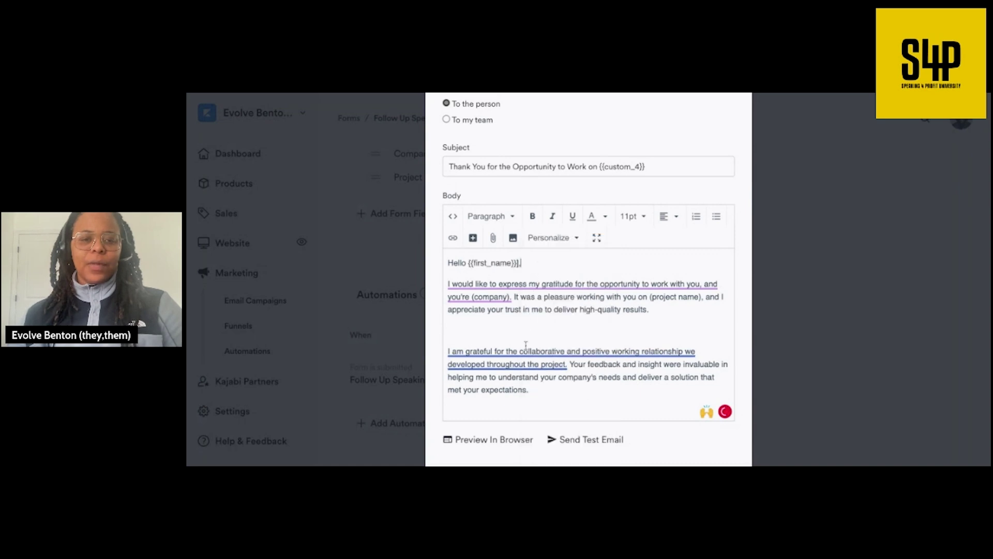
{"action": "left_click", "coordinate": [523, 284]}
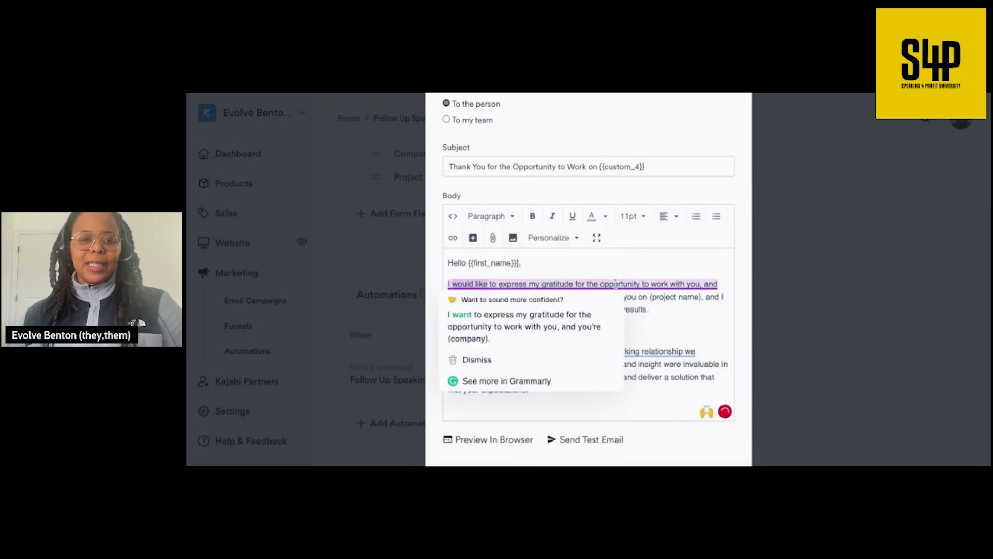
{"action": "left_click", "coordinate": [677, 331]}
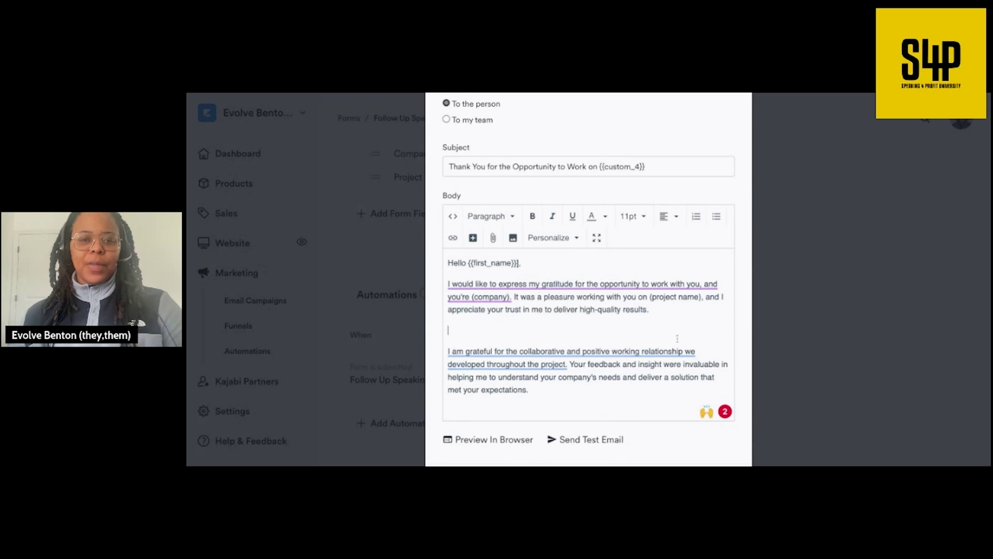
- Insert the Company Name merge tag on a new line below the greeting
{"action": "left_click", "coordinate": [513, 296]}
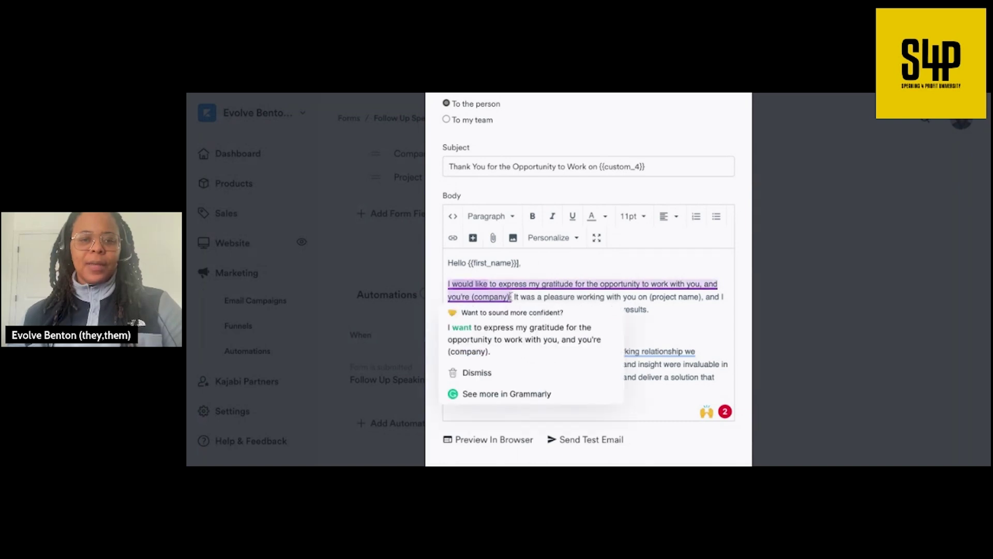
{"action": "left_click", "coordinate": [530, 265]}
{"action": "key", "text": "Return"}
{"action": "key", "text": "Return"}
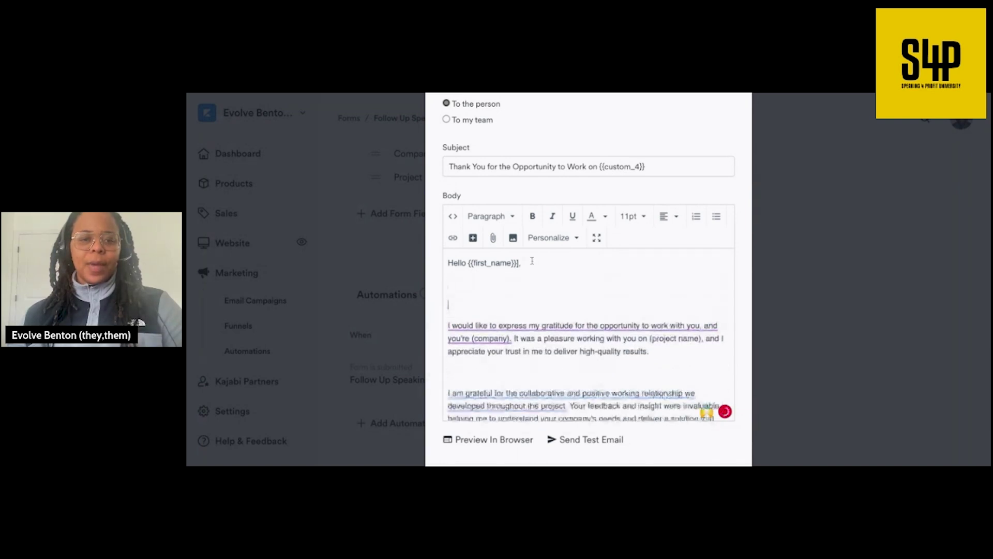
{"action": "left_click", "coordinate": [552, 237]}
{"action": "scroll", "coordinate": [541, 381], "scroll_direction": "down", "scroll_amount": 3}
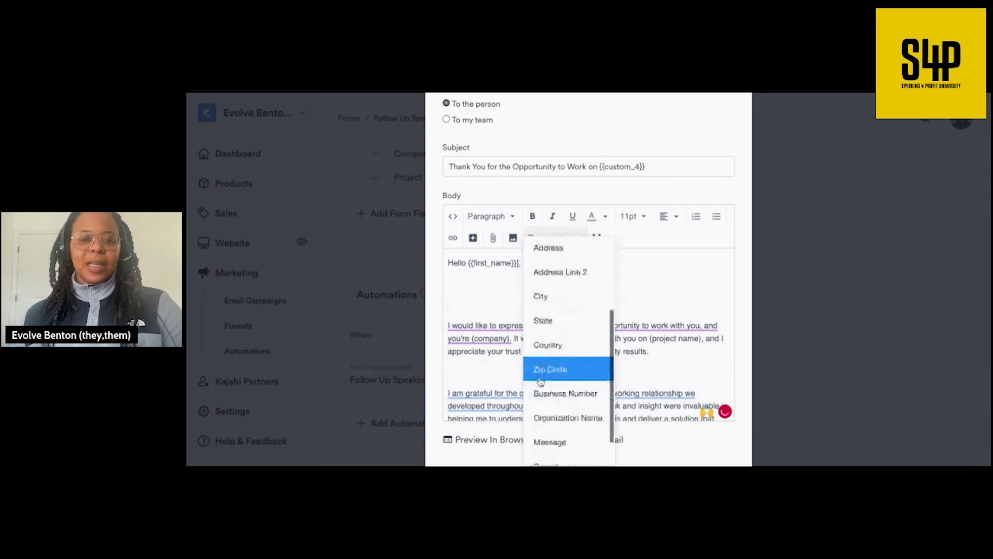
{"action": "scroll", "coordinate": [540, 381], "scroll_direction": "down", "scroll_amount": 1}
{"action": "left_click", "coordinate": [576, 454]}
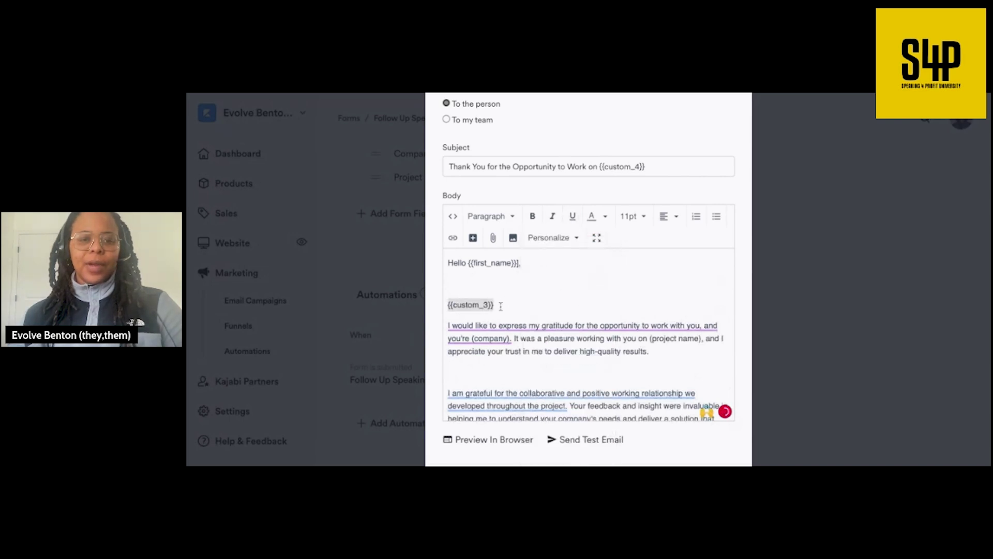
- Move the Company Name tag into the first sentence, replacing the (company) placeholder, and add a period
{"action": "key", "text": "BackSpace"}
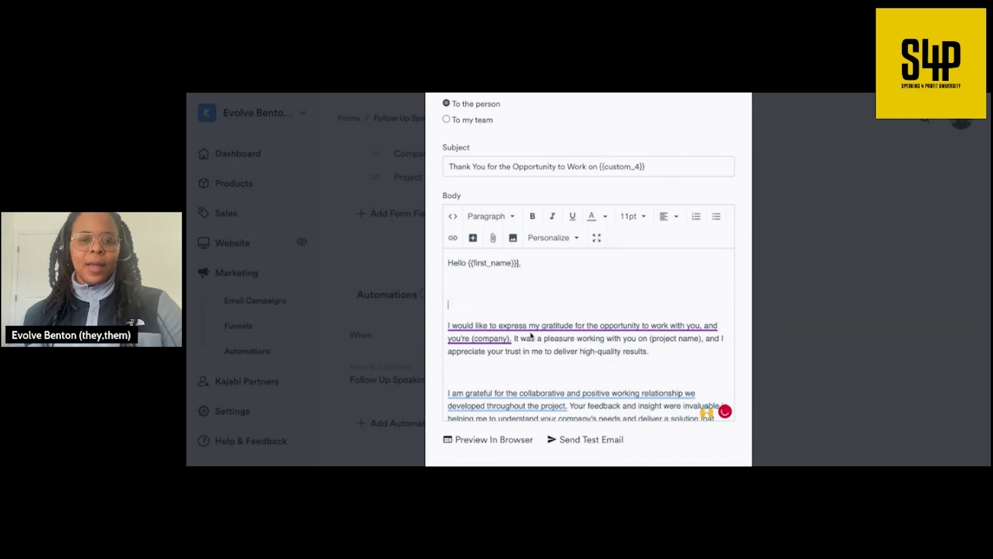
{"action": "mouse_move", "coordinate": [511, 340]}
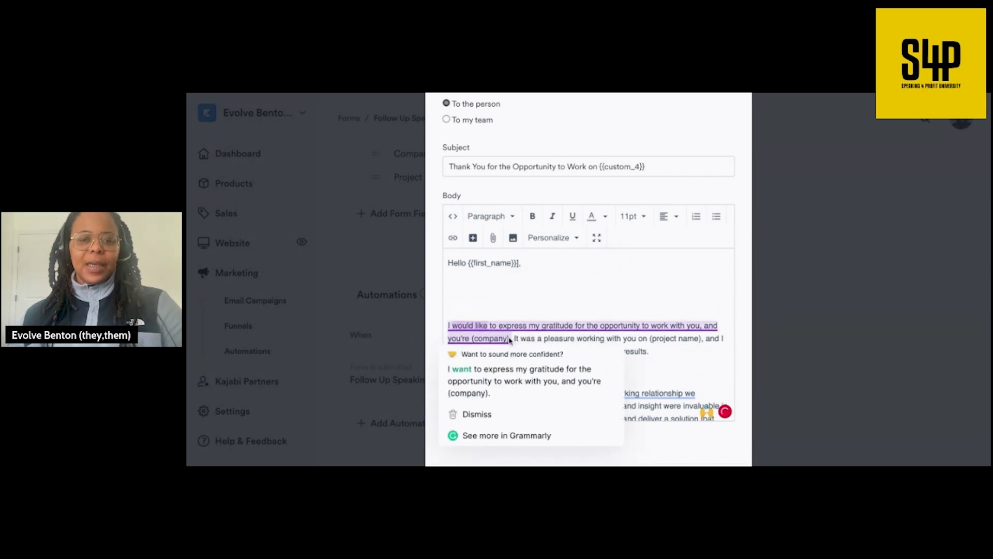
{"action": "left_click", "coordinate": [510, 339]}
{"action": "key", "text": "BackSpace"}
{"action": "key", "text": "BackSpace"}
{"action": "key", "text": "BackSpace"}
{"action": "key", "text": "BackSpace"}
{"action": "key", "text": "BackSpace"}
{"action": "key", "text": "BackSpace"}
{"action": "key", "text": "BackSpace"}
{"action": "key", "text": "BackSpace"}
{"action": "key", "text": "BackSpace"}
{"action": "key", "text": "BackSpace"}
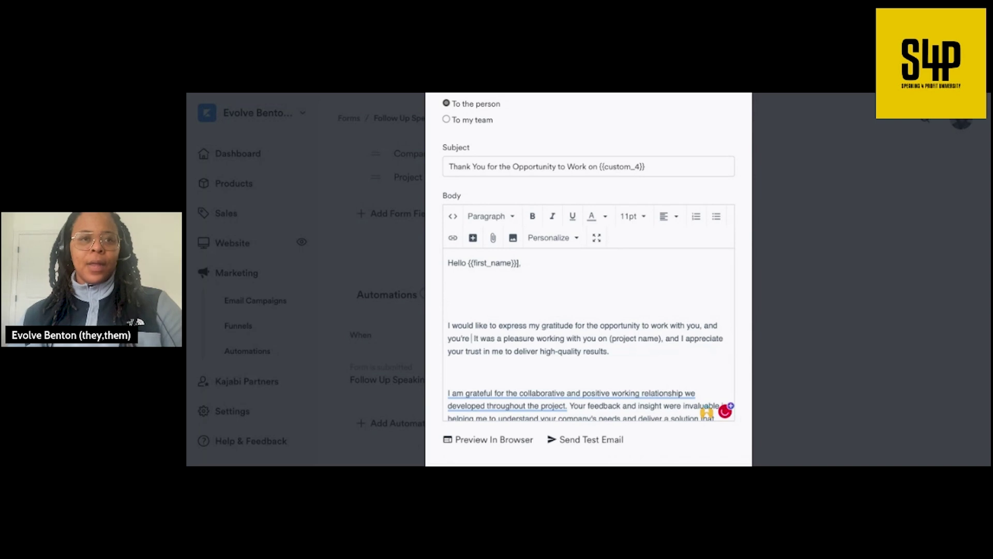
{"action": "key", "text": "super+v"}
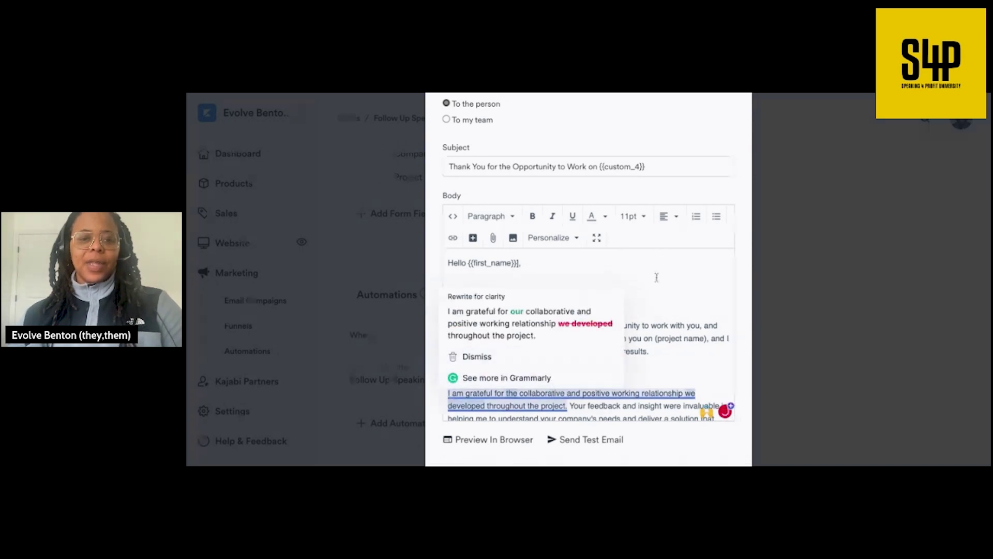
{"action": "left_click", "coordinate": [655, 285]}
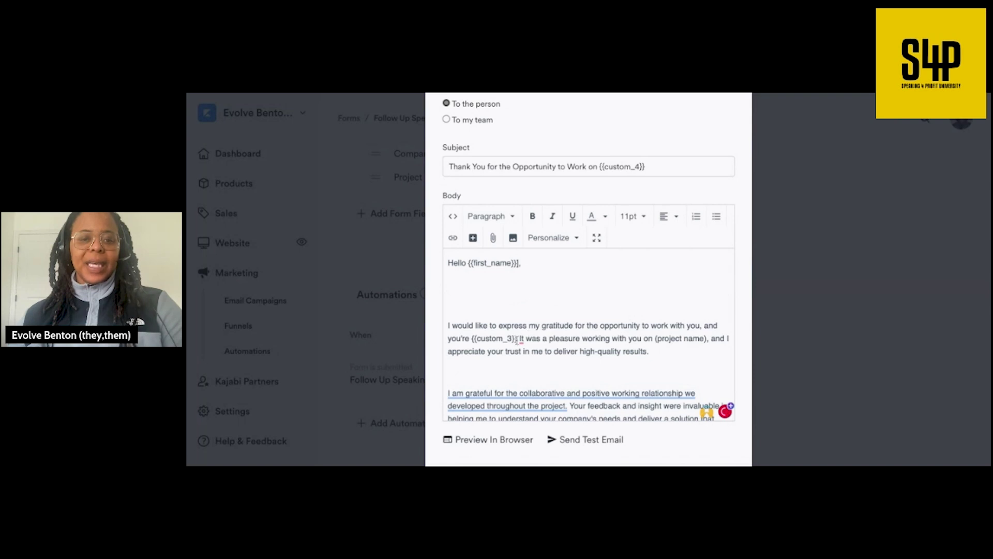
{"action": "left_click", "coordinate": [516, 338]}
{"action": "type", "text": "."}
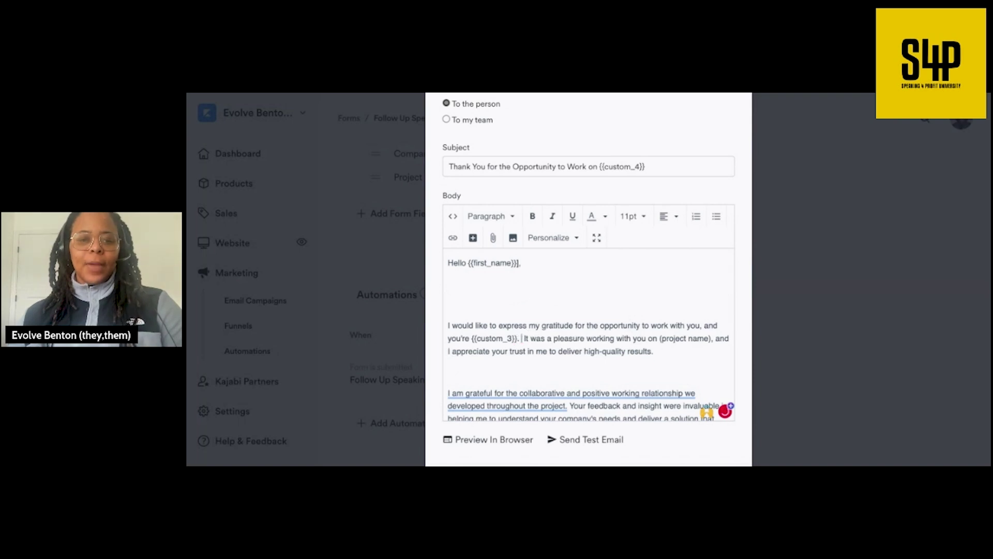
- Delete the blank lines above the 'I am grateful', 'I am proud' and review-request paragraphs
{"action": "scroll", "coordinate": [623, 351], "scroll_direction": "down", "scroll_amount": 2}
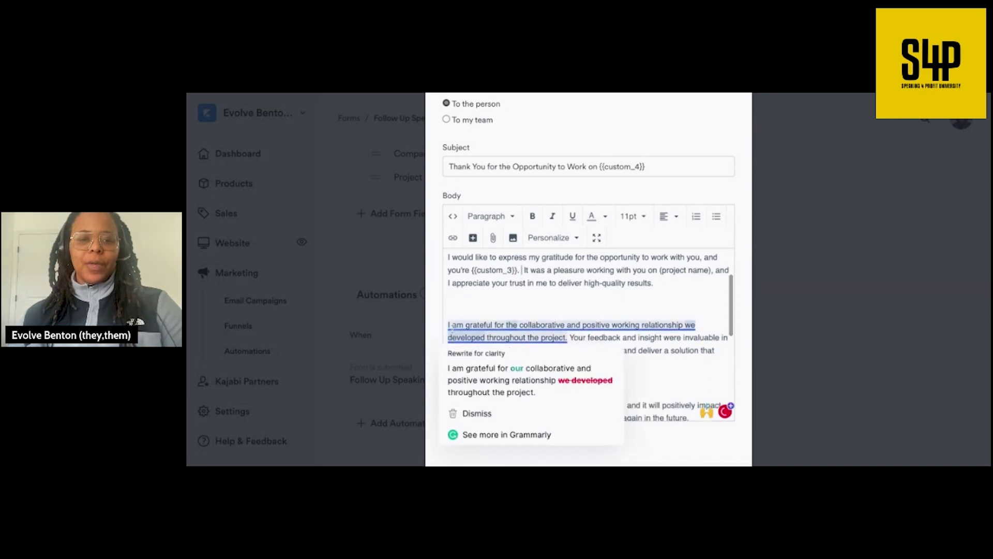
{"action": "left_click", "coordinate": [560, 309]}
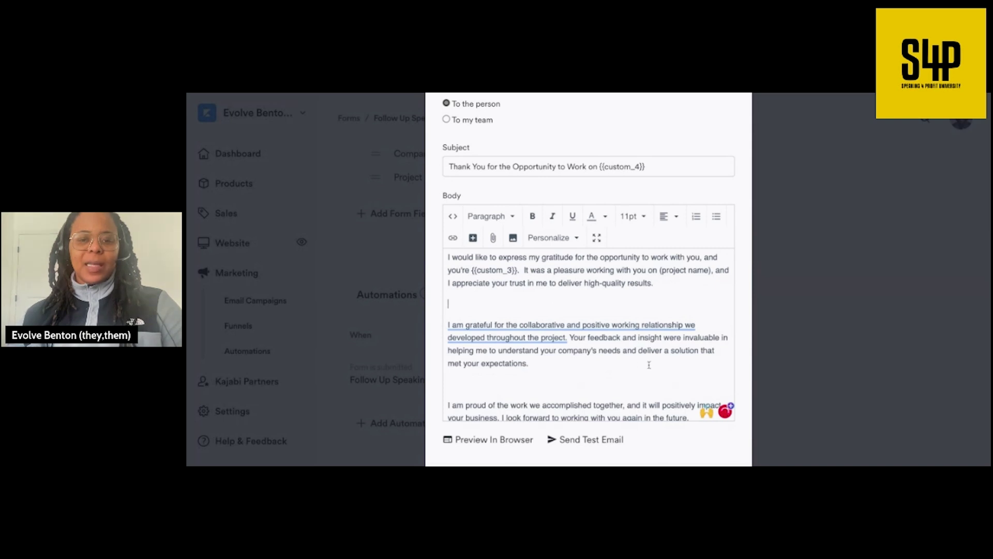
{"action": "left_click", "coordinate": [448, 324]}
{"action": "key", "text": "BackSpace"}
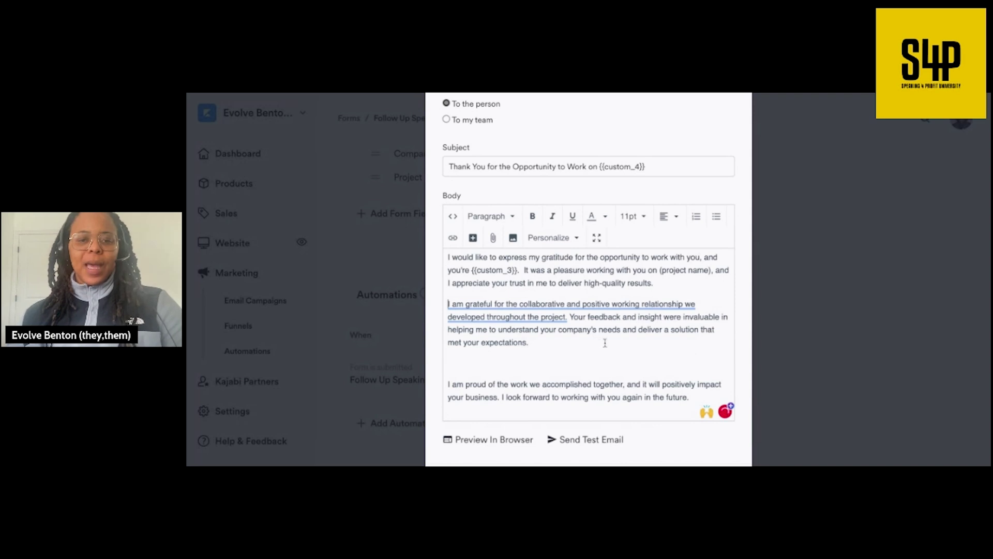
{"action": "scroll", "coordinate": [604, 343], "scroll_direction": "down", "scroll_amount": 1}
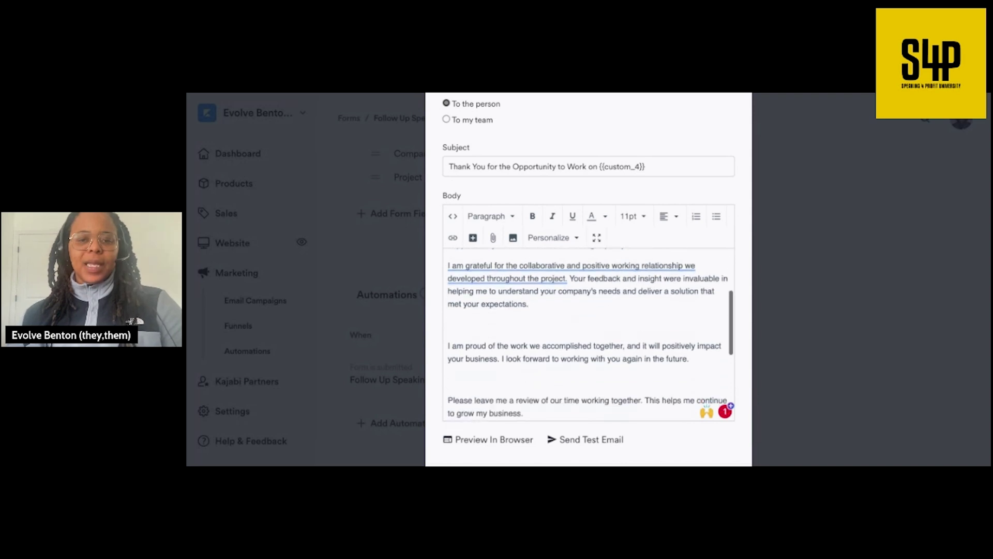
{"action": "scroll", "coordinate": [605, 319], "scroll_direction": "down", "scroll_amount": 1}
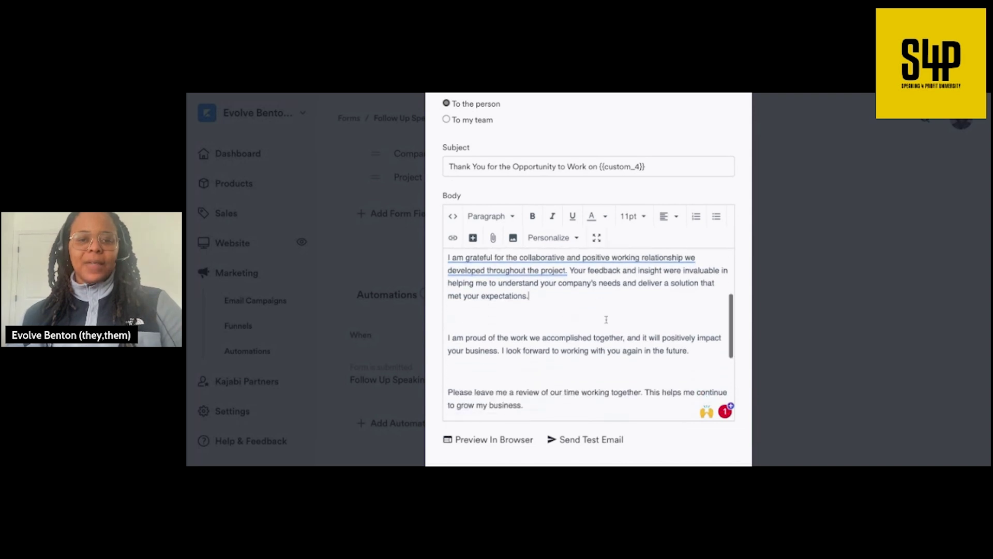
{"action": "left_click", "coordinate": [448, 337]}
{"action": "key", "text": "BackSpace"}
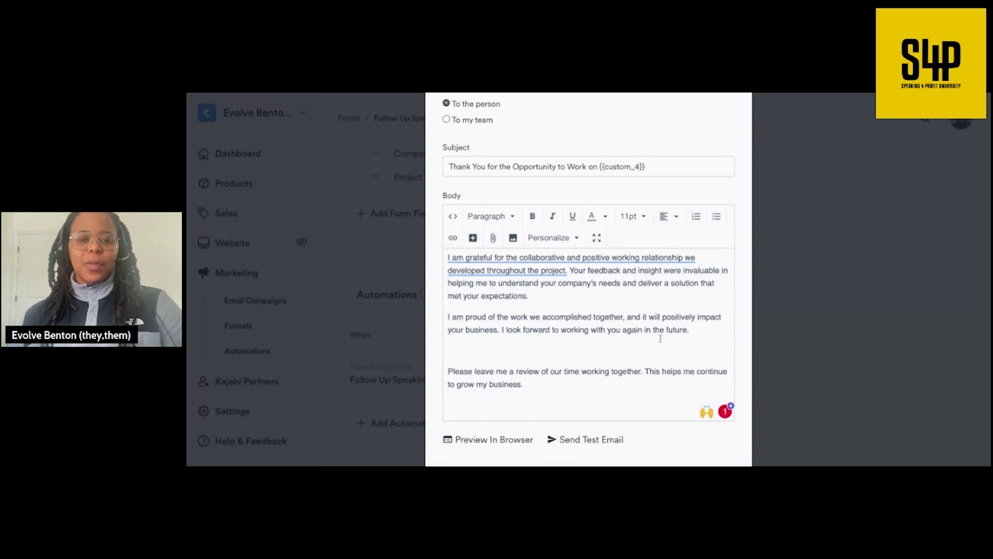
{"action": "left_click", "coordinate": [449, 370]}
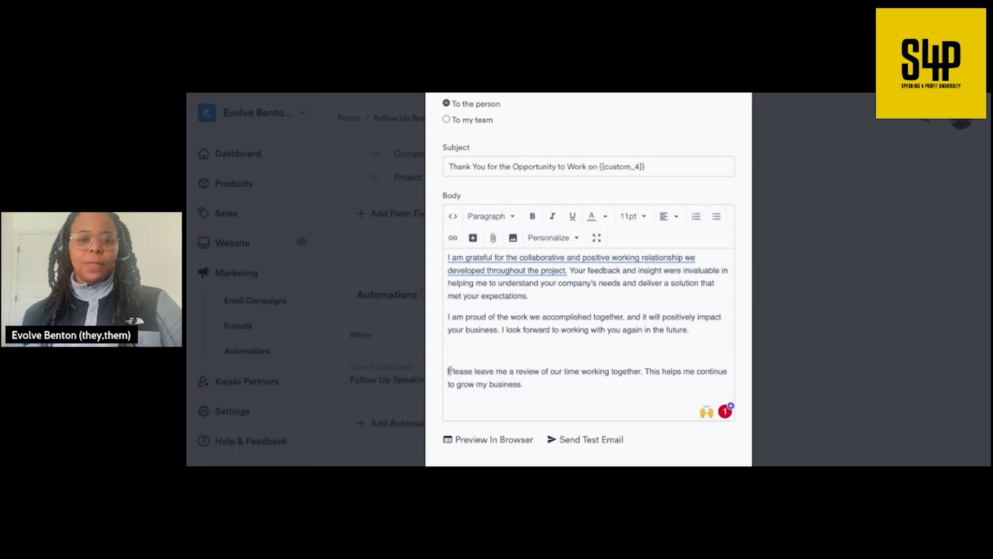
{"action": "key", "text": "BackSpace"}
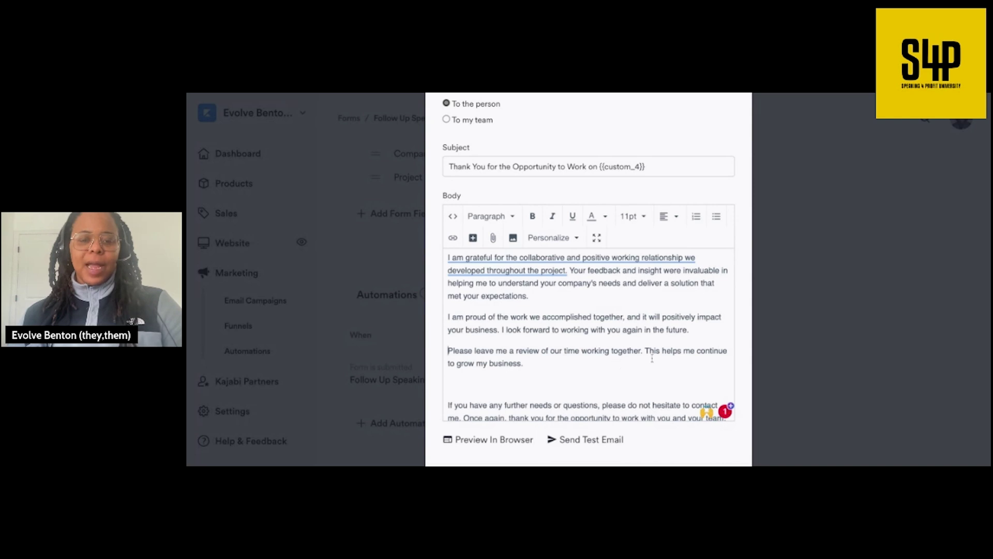
{"action": "left_click_drag", "start_coordinate": [644, 351], "coordinate": [448, 352]}
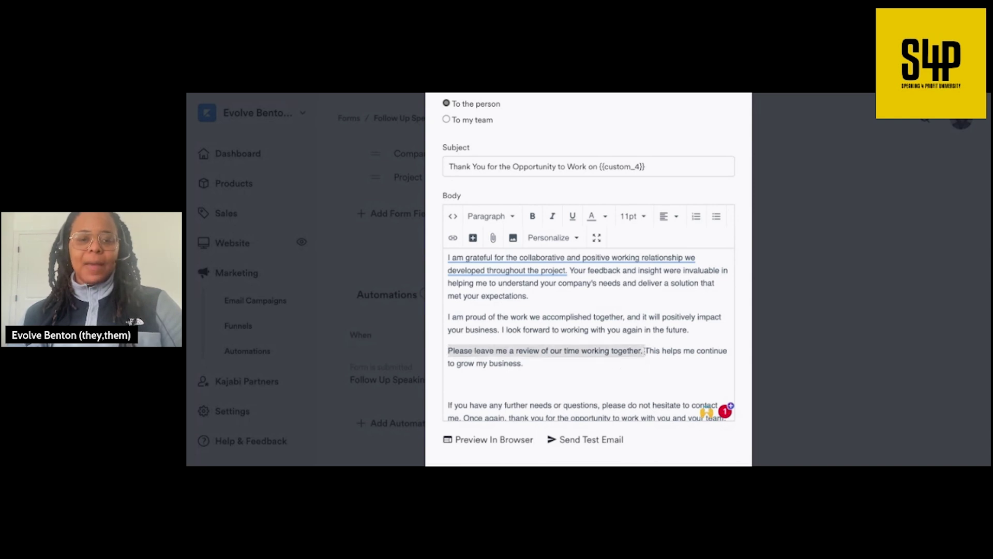
- Link the review request sentence to the VideoAsk review page URL
{"action": "left_click", "coordinate": [453, 238]}
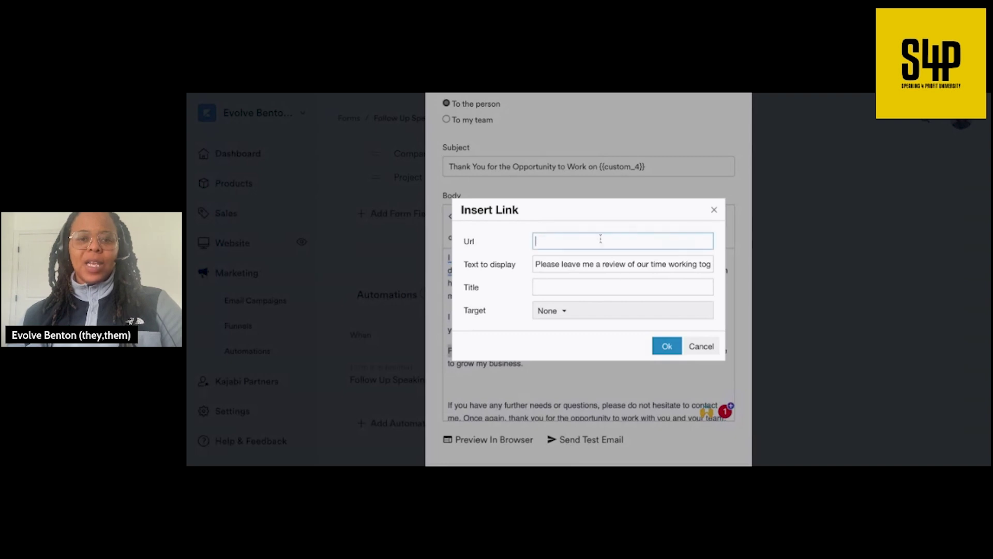
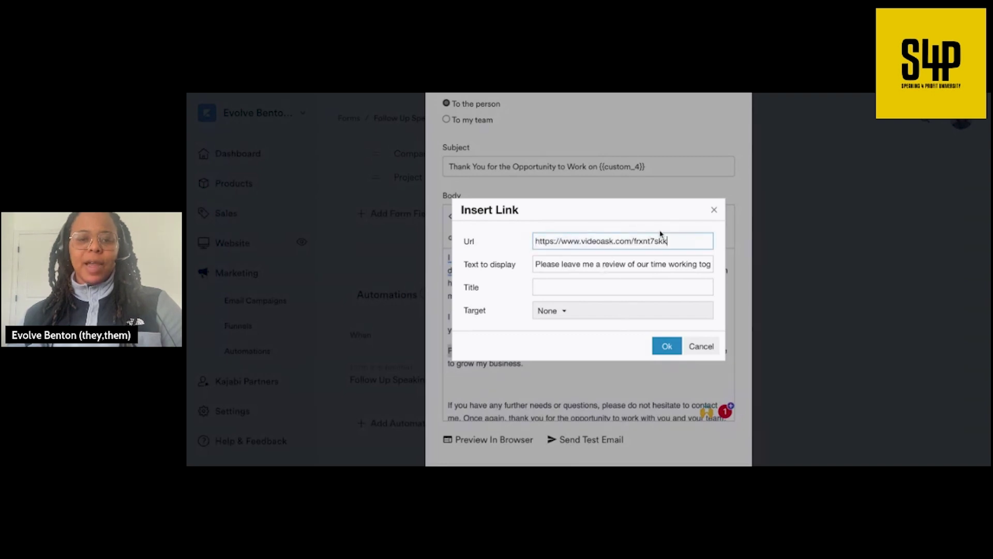
{"action": "left_click", "coordinate": [666, 346]}
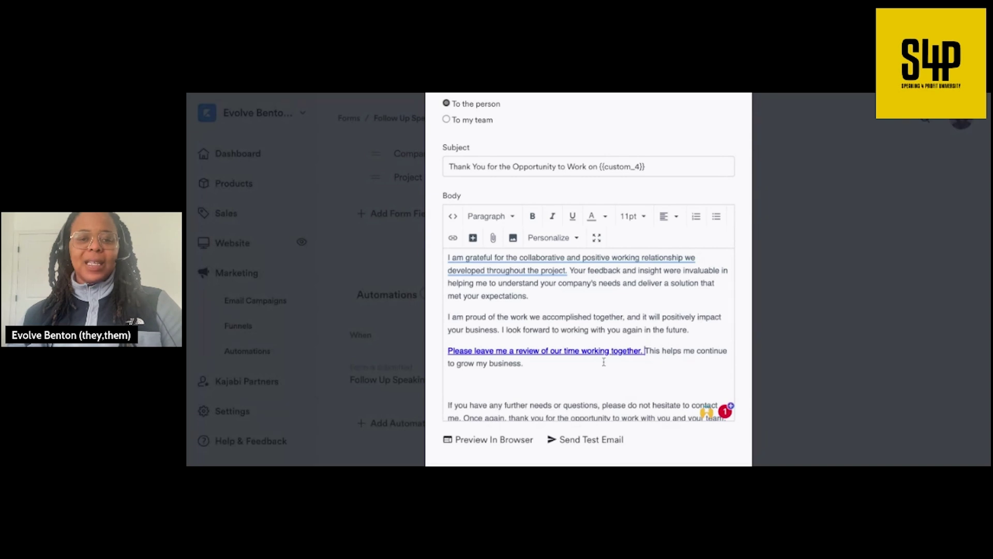
- Replace the [Your Name] signature placeholder with the sender's name
{"action": "scroll", "coordinate": [583, 374], "scroll_direction": "down", "scroll_amount": 1}
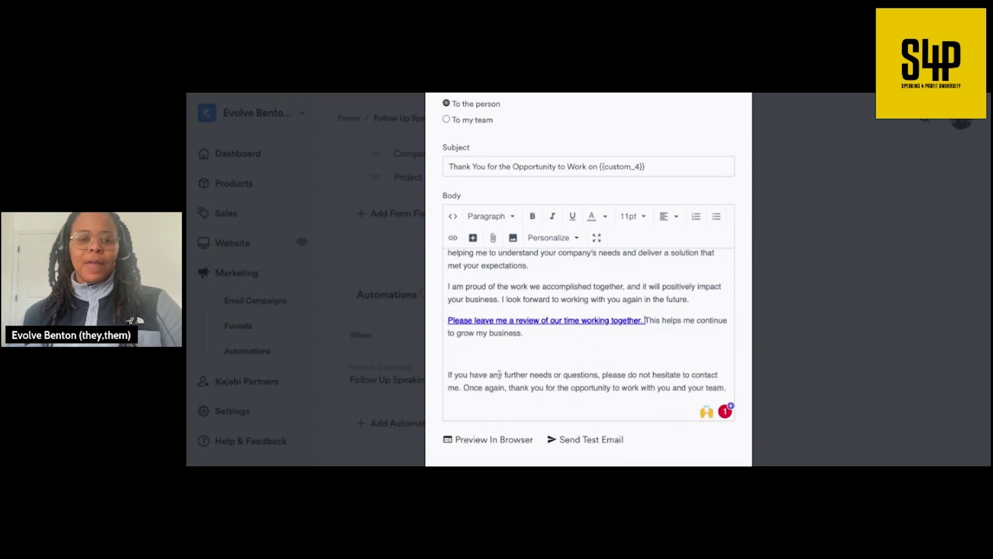
{"action": "scroll", "coordinate": [499, 374], "scroll_direction": "down", "scroll_amount": 3}
{"action": "left_click_drag", "start_coordinate": [495, 368], "coordinate": [444, 362]}
{"action": "key", "text": "BackSpace"}
{"action": "key", "text": "Return"}
{"action": "key", "text": "Return"}
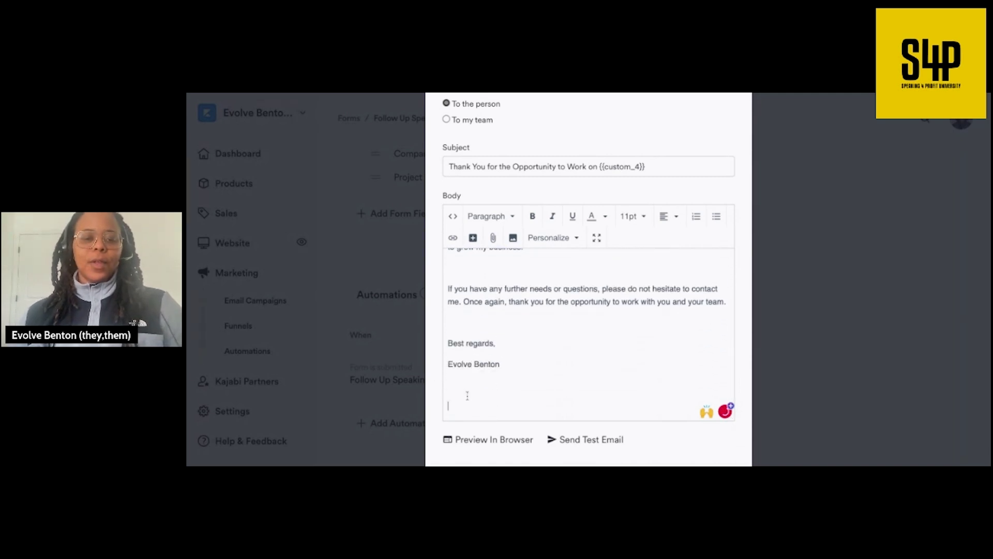
- Remove the blank lines after the Hello greeting and save the new automation
{"action": "scroll", "coordinate": [467, 396], "scroll_direction": "up", "scroll_amount": 10}
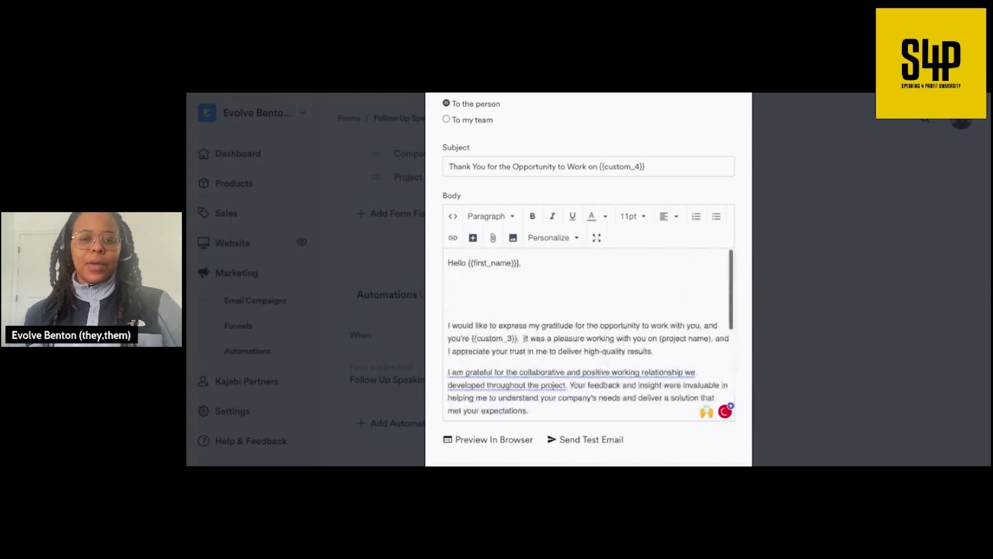
{"action": "left_click", "coordinate": [448, 325]}
{"action": "key", "text": "BackSpace"}
{"action": "key", "text": "BackSpace"}
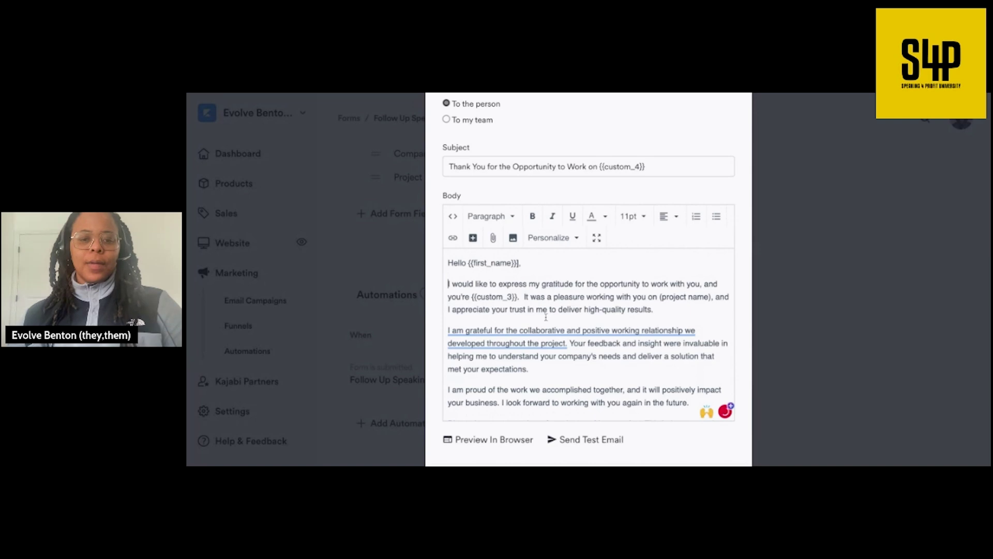
{"action": "scroll", "coordinate": [448, 324], "scroll_direction": "up", "scroll_amount": 5}
{"action": "scroll", "coordinate": [564, 416], "scroll_direction": "down", "scroll_amount": 7}
{"action": "left_click", "coordinate": [589, 430]}
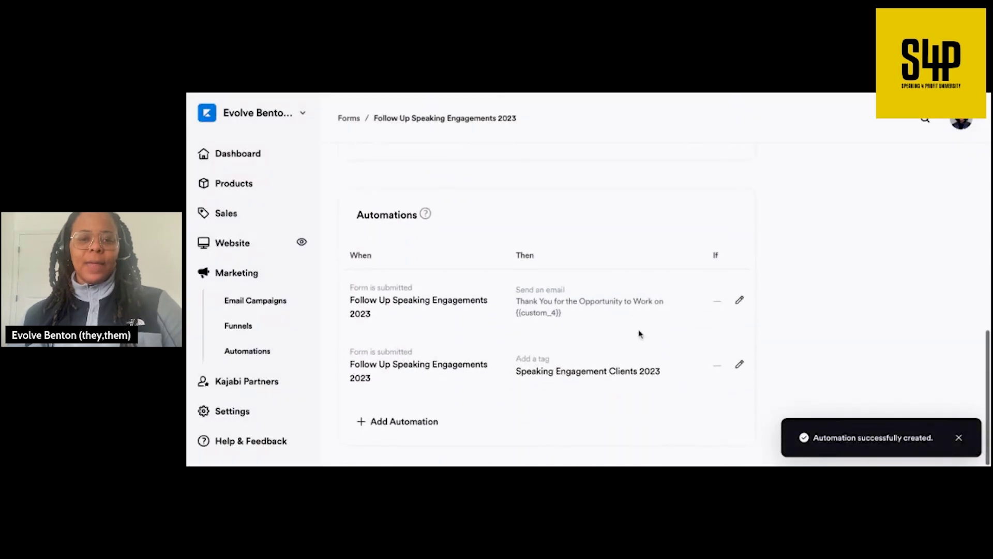
- Reopen the thank-you email automation and delete the empty line after the review request
{"action": "left_click", "coordinate": [740, 302]}
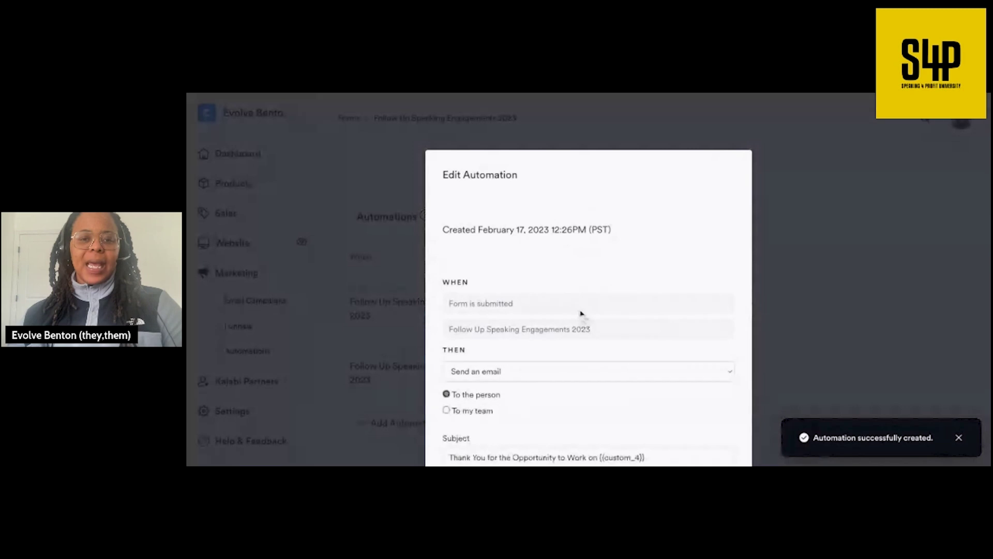
{"action": "scroll", "coordinate": [574, 309], "scroll_direction": "down", "scroll_amount": 4}
{"action": "scroll", "coordinate": [574, 308], "scroll_direction": "down", "scroll_amount": 1}
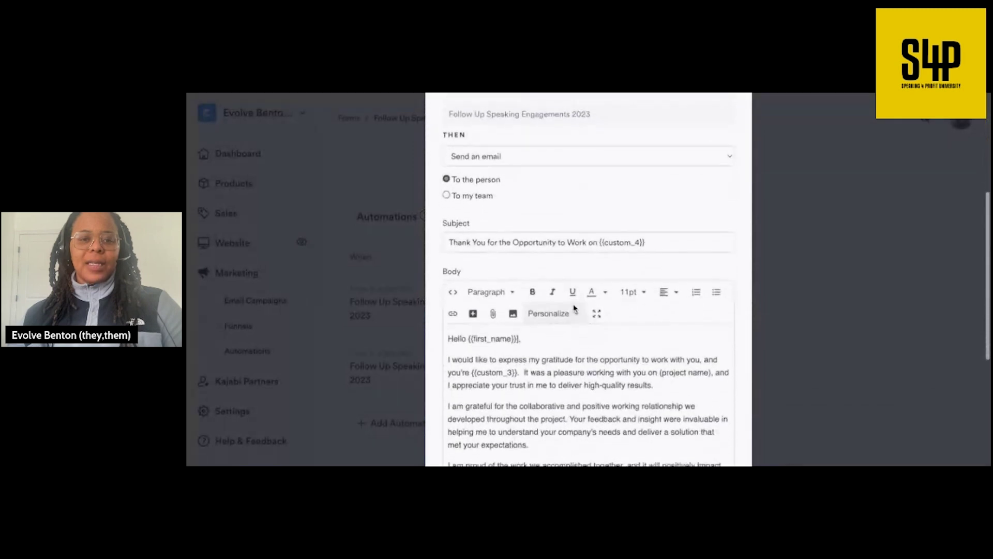
{"action": "scroll", "coordinate": [508, 195], "scroll_direction": "up", "scroll_amount": 3}
{"action": "scroll", "coordinate": [507, 197], "scroll_direction": "down", "scroll_amount": 1}
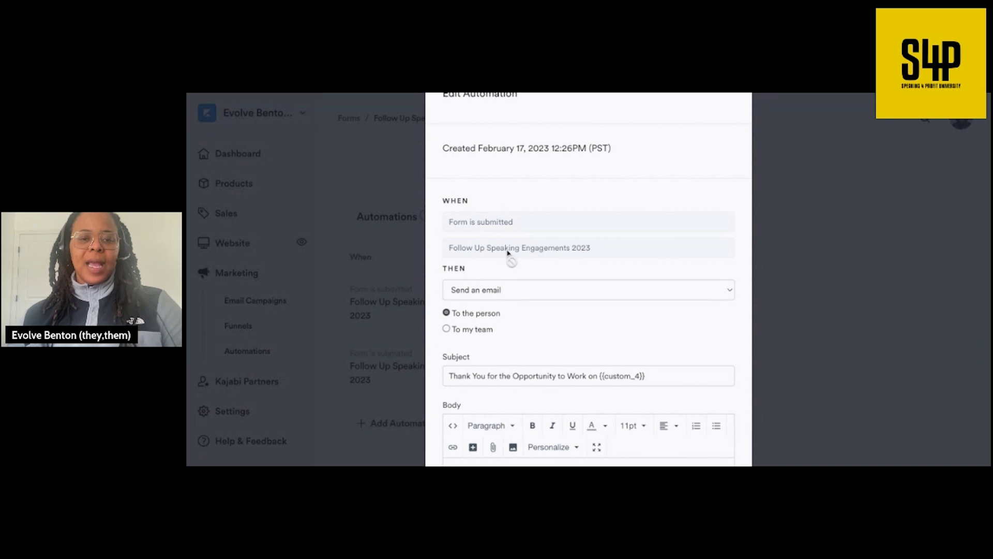
{"action": "scroll", "coordinate": [507, 255], "scroll_direction": "down", "scroll_amount": 2}
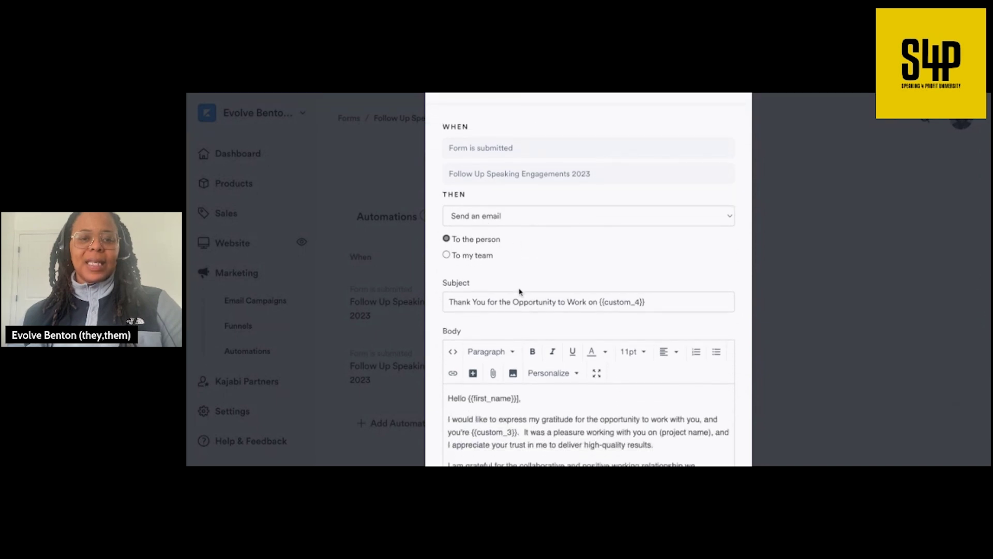
{"action": "scroll", "coordinate": [521, 292], "scroll_direction": "down", "scroll_amount": 1}
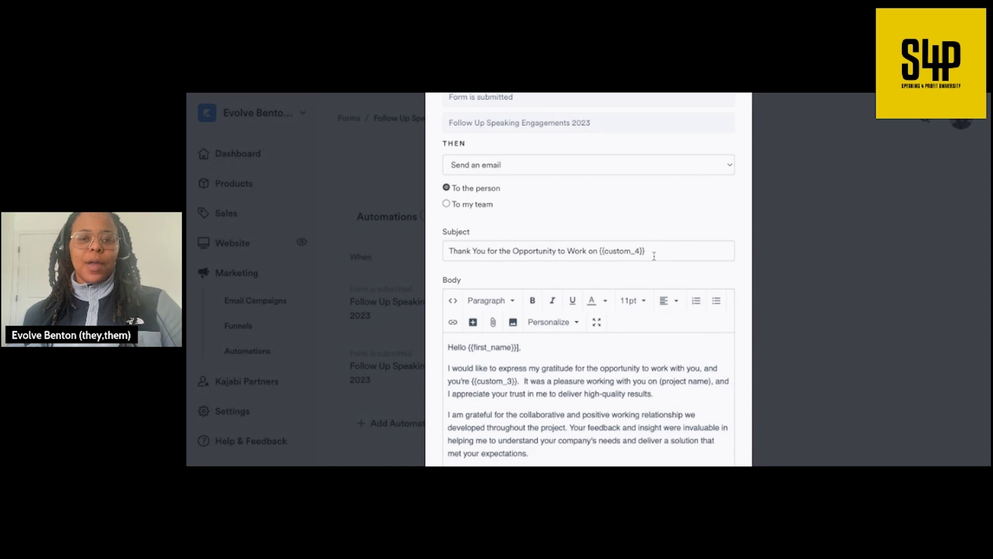
{"action": "scroll", "coordinate": [649, 253], "scroll_direction": "down", "scroll_amount": 2}
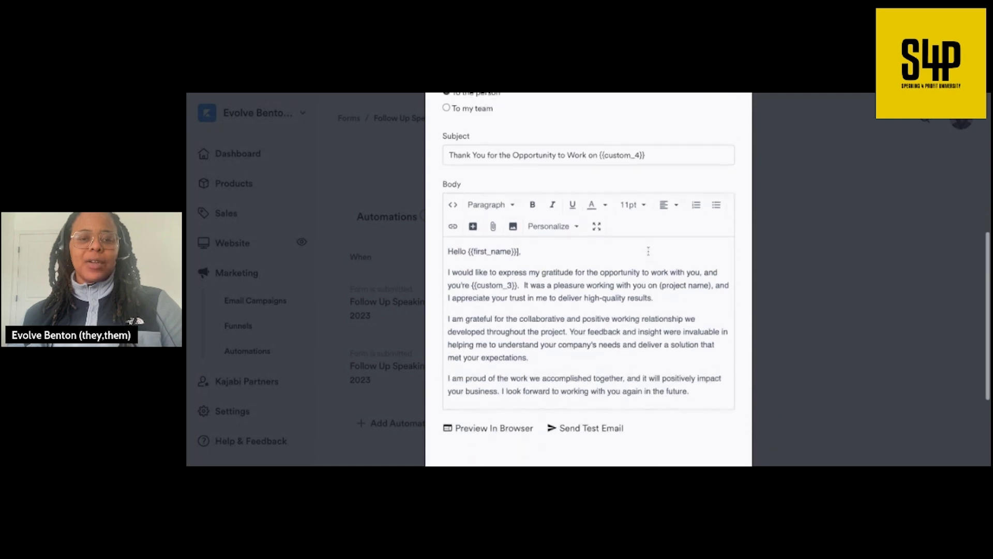
{"action": "scroll", "coordinate": [499, 296], "scroll_direction": "down", "scroll_amount": 1}
{"action": "scroll", "coordinate": [500, 296], "scroll_direction": "up", "scroll_amount": 1}
{"action": "scroll", "coordinate": [525, 291], "scroll_direction": "down", "scroll_amount": 1}
{"action": "scroll", "coordinate": [525, 292], "scroll_direction": "down", "scroll_amount": 3}
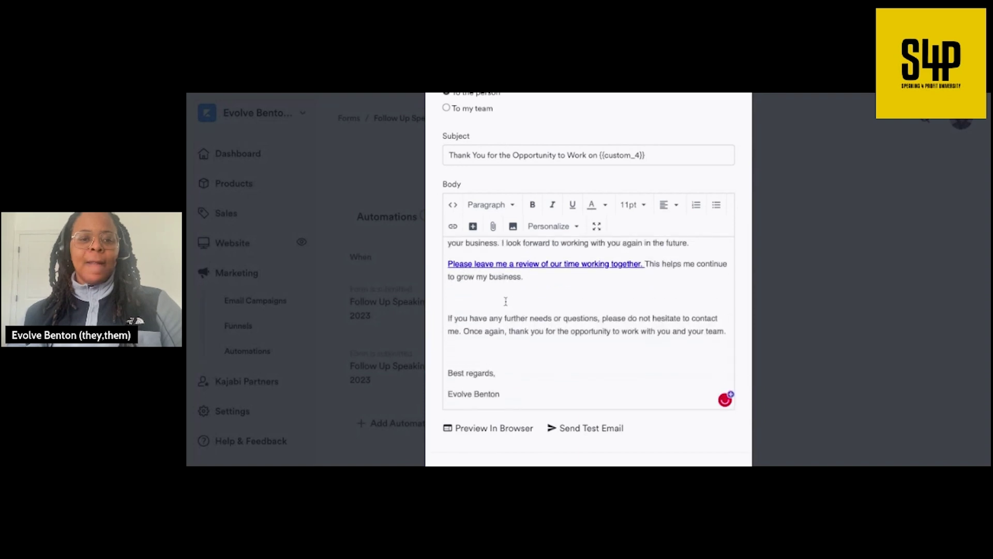
{"action": "key", "text": "BackSpace"}
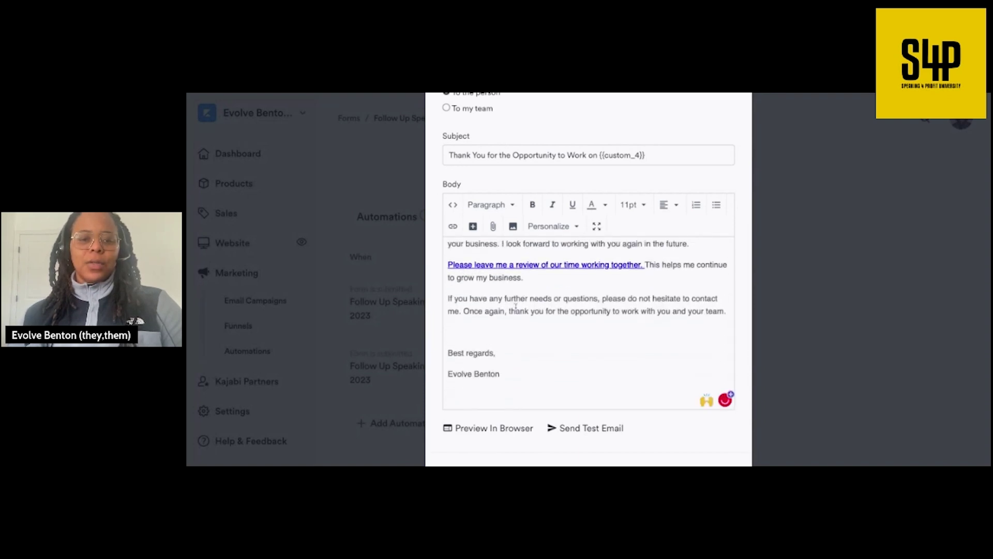
- Save the updated automation and reopen it for editing
{"action": "scroll", "coordinate": [514, 308], "scroll_direction": "down", "scroll_amount": 3}
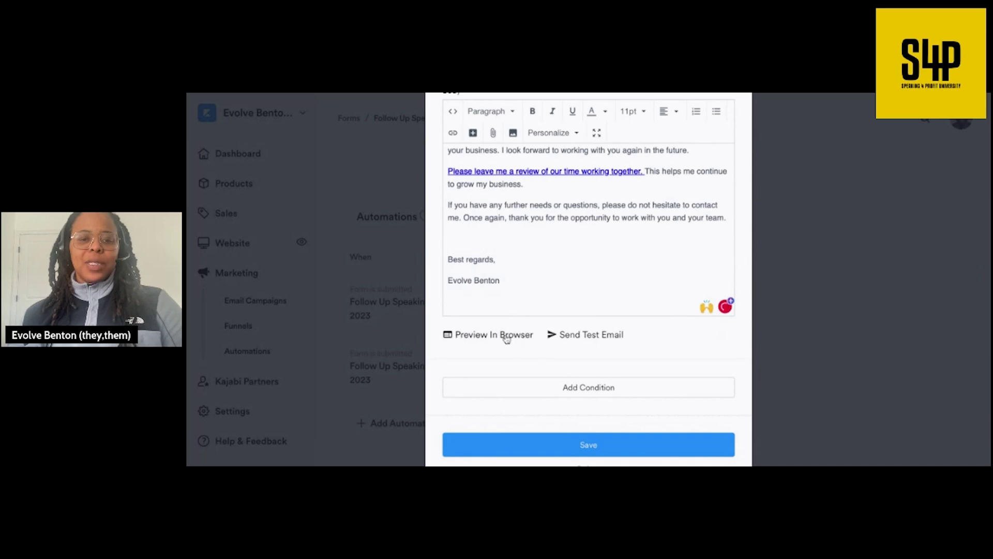
{"action": "left_click", "coordinate": [577, 448]}
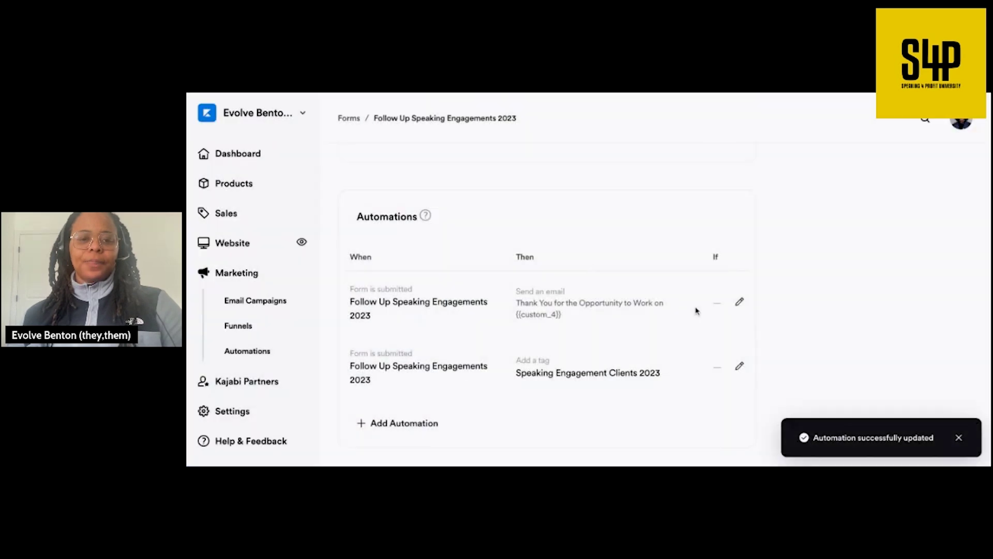
{"action": "left_click", "coordinate": [739, 304]}
{"action": "scroll", "coordinate": [569, 336], "scroll_direction": "down", "scroll_amount": 10}
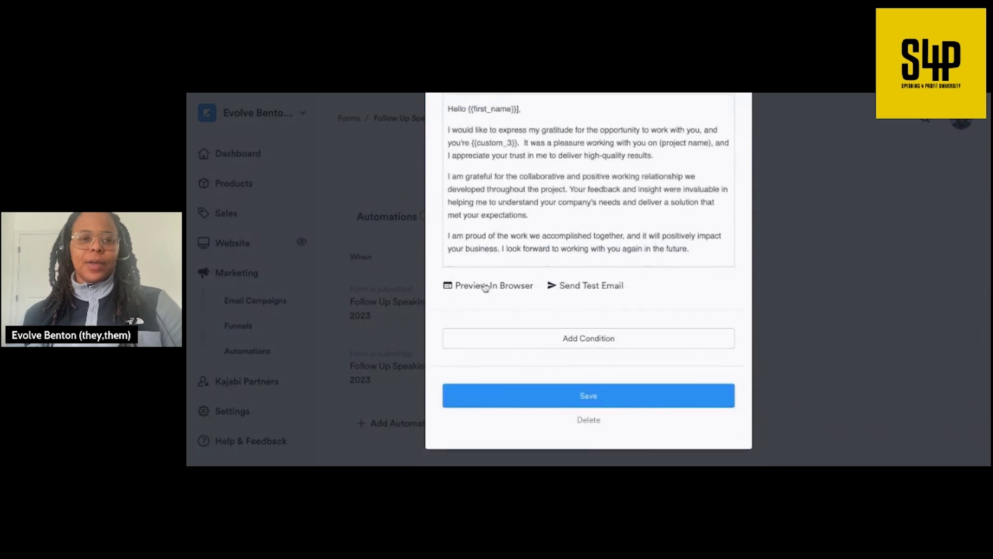
- Preview the thank-you email as a web page and delete the greeting's trailing comma
{"action": "left_click", "coordinate": [485, 286]}
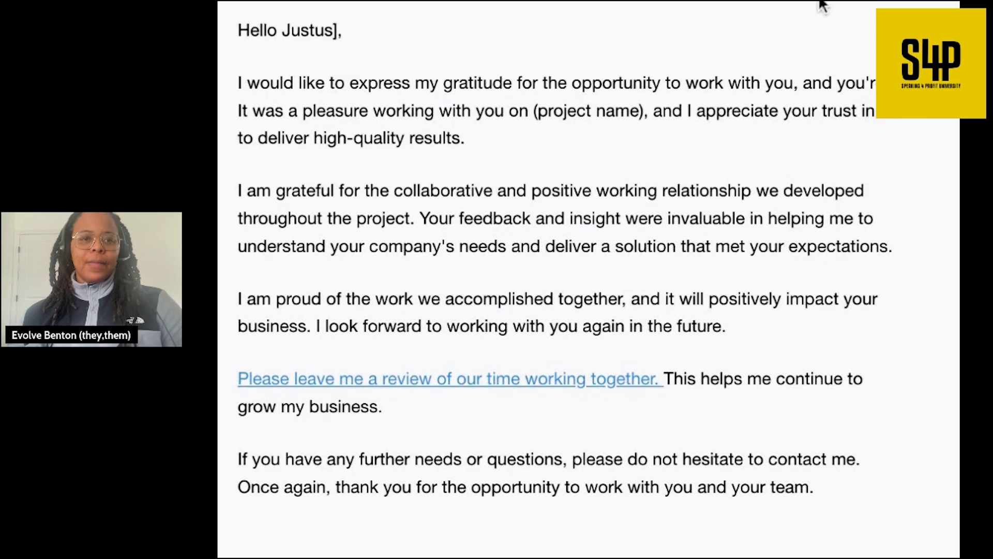
{"action": "triple_click", "coordinate": [336, 30]}
{"action": "left_click", "coordinate": [339, 31]}
{"action": "key", "text": "BackSpace"}
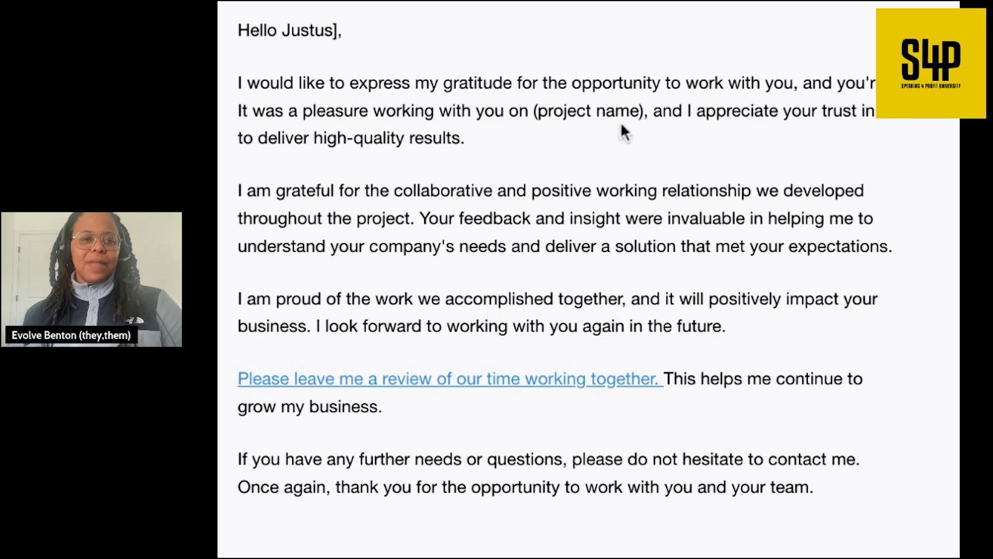
{"action": "scroll", "coordinate": [623, 176], "scroll_direction": "down", "scroll_amount": 5}
{"action": "scroll", "coordinate": [624, 181], "scroll_direction": "up", "scroll_amount": 5}
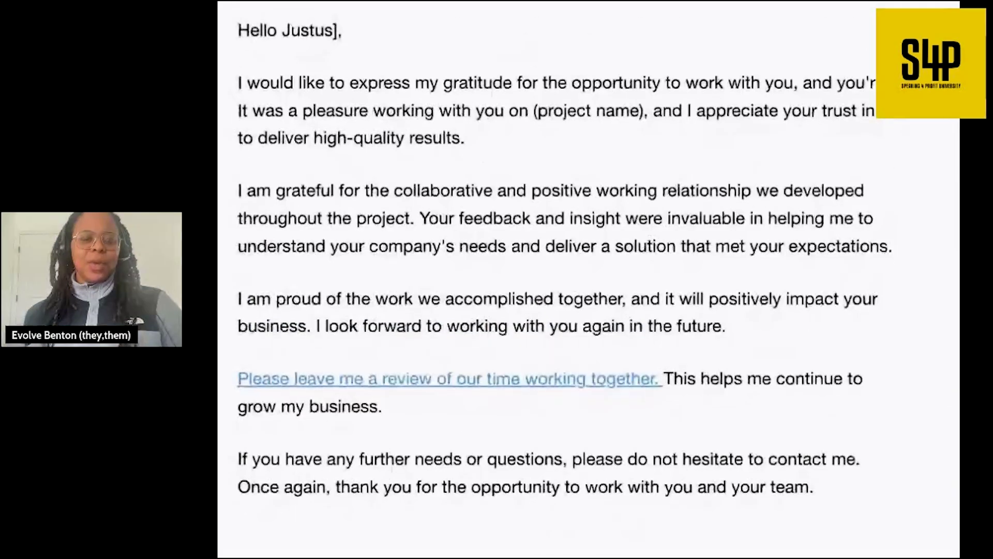
{"action": "scroll", "coordinate": [654, 24], "scroll_direction": "down", "scroll_amount": 5}
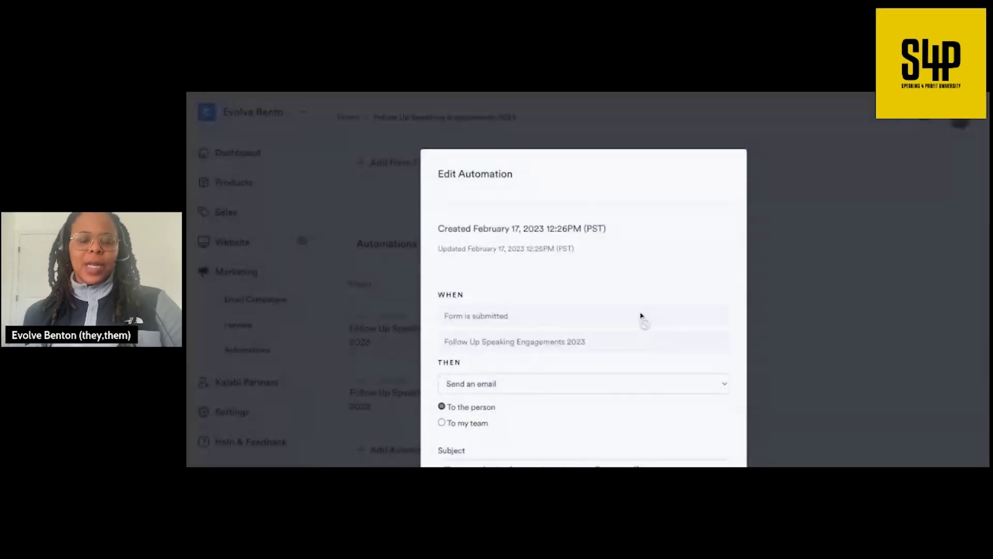
- Save the edited thank-you email automation
{"action": "scroll", "coordinate": [618, 324], "scroll_direction": "down", "scroll_amount": 8}
{"action": "scroll", "coordinate": [618, 323], "scroll_direction": "up", "scroll_amount": 2}
{"action": "scroll", "coordinate": [619, 323], "scroll_direction": "down", "scroll_amount": 10}
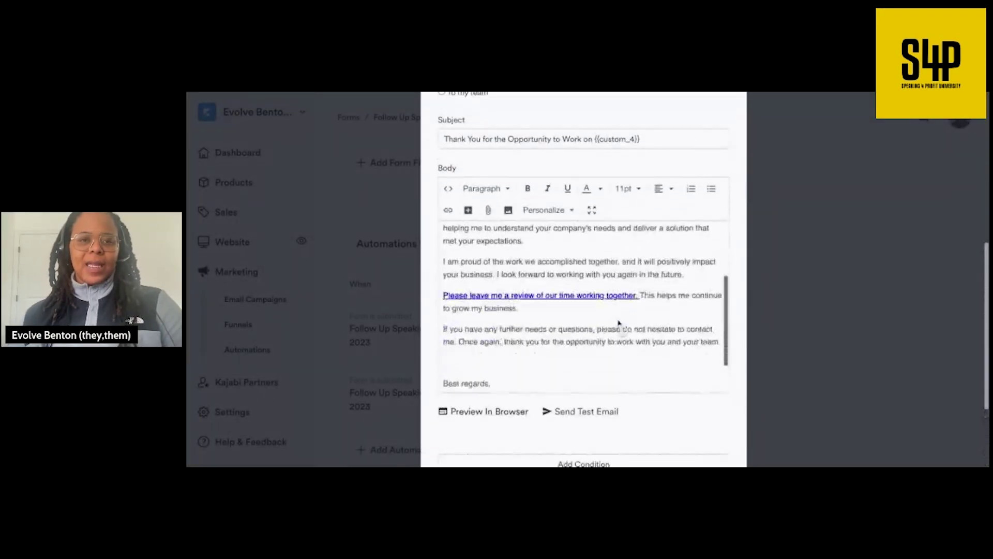
{"action": "scroll", "coordinate": [620, 324], "scroll_direction": "up", "scroll_amount": 3}
{"action": "scroll", "coordinate": [584, 259], "scroll_direction": "up", "scroll_amount": 3}
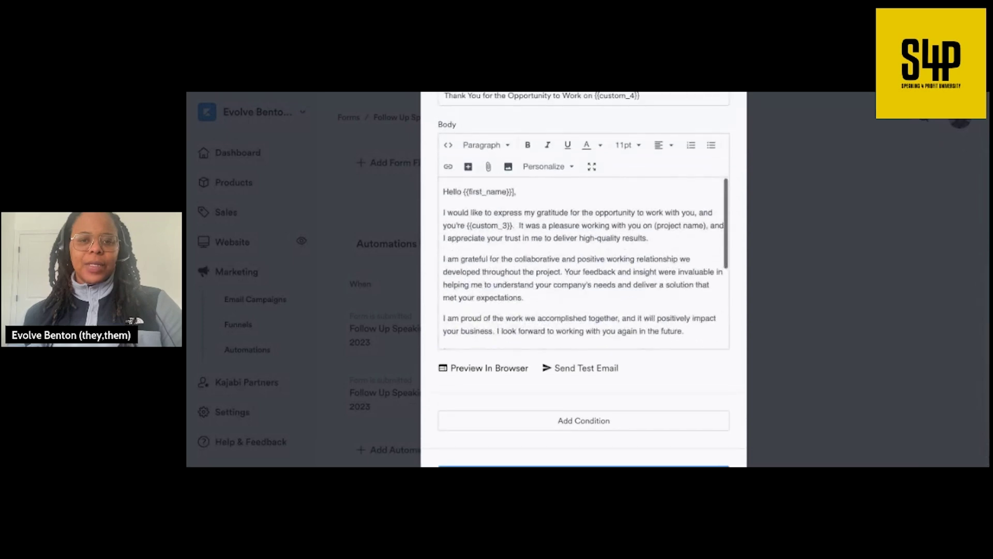
{"action": "left_click", "coordinate": [514, 191]}
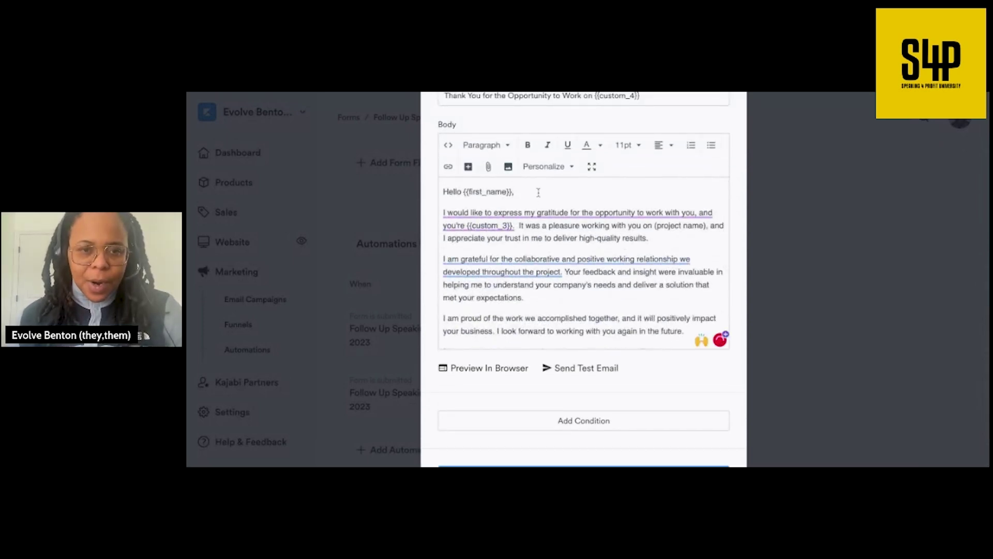
{"action": "scroll", "coordinate": [537, 206], "scroll_direction": "down", "scroll_amount": 8}
{"action": "left_click", "coordinate": [551, 412]}
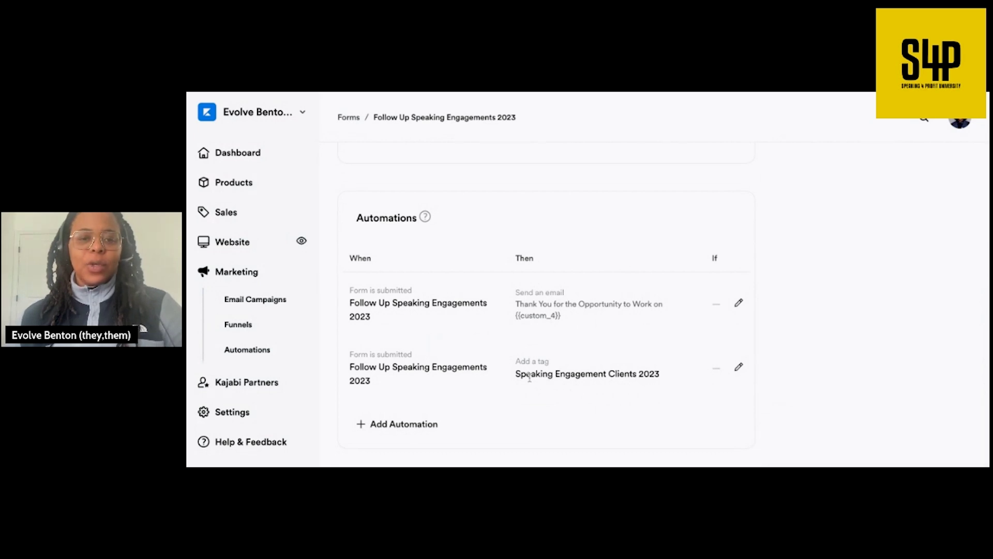
- Save the Follow Up Speaking Engagements 2023 form and open its visitor preview
{"action": "scroll", "coordinate": [688, 374], "scroll_direction": "up", "scroll_amount": 10}
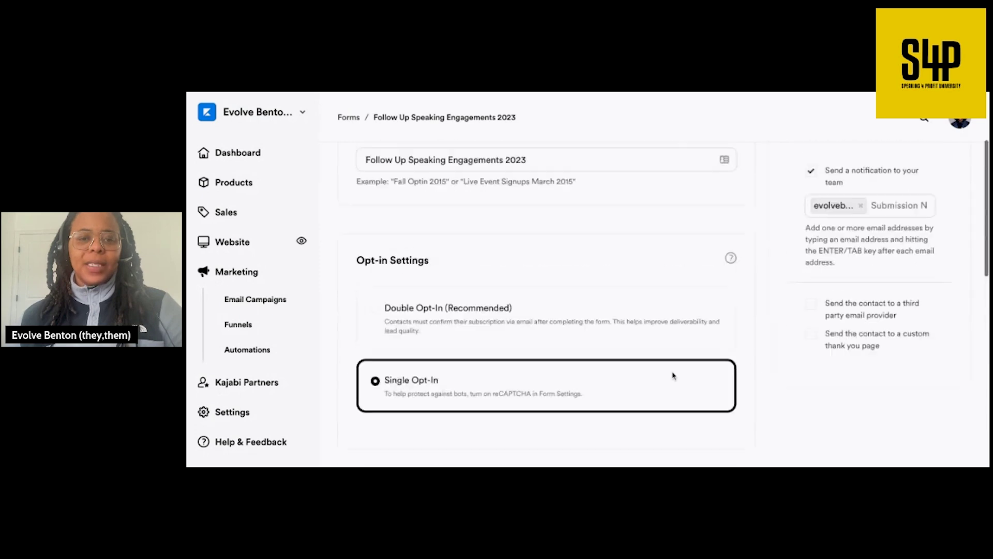
{"action": "scroll", "coordinate": [673, 376], "scroll_direction": "up", "scroll_amount": 2}
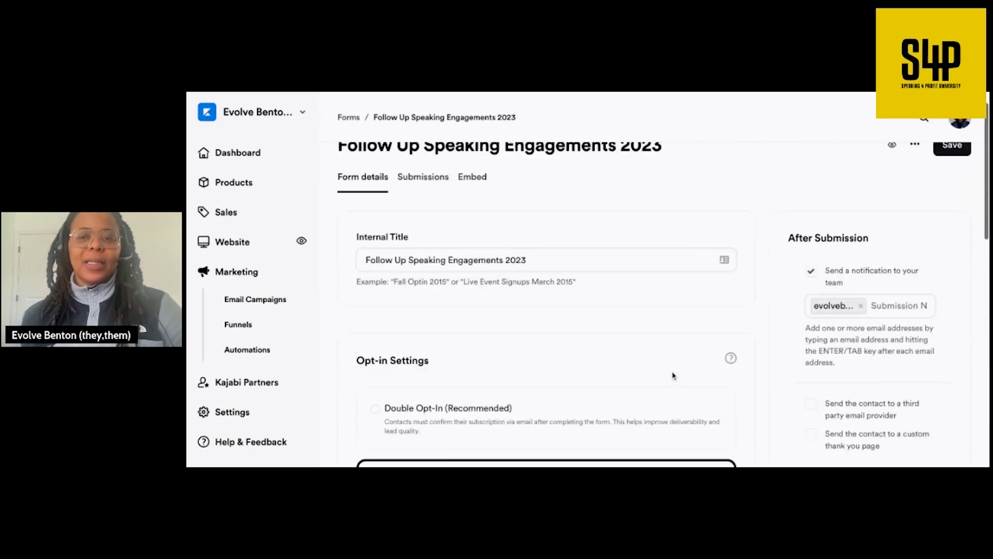
{"action": "left_click", "coordinate": [951, 173]}
{"action": "scroll", "coordinate": [797, 200], "scroll_direction": "down", "scroll_amount": 1}
{"action": "scroll", "coordinate": [798, 199], "scroll_direction": "up", "scroll_amount": 1}
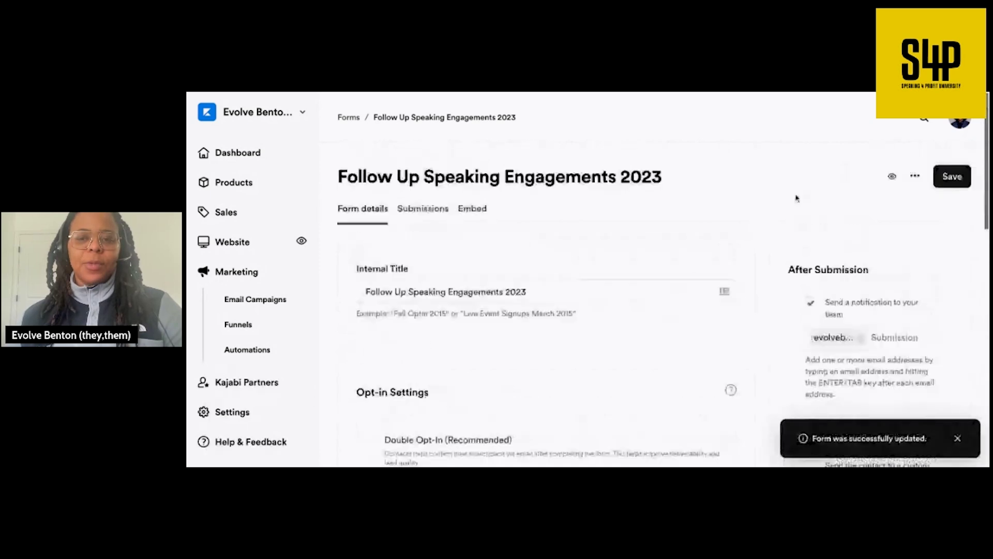
{"action": "left_click", "coordinate": [892, 174]}
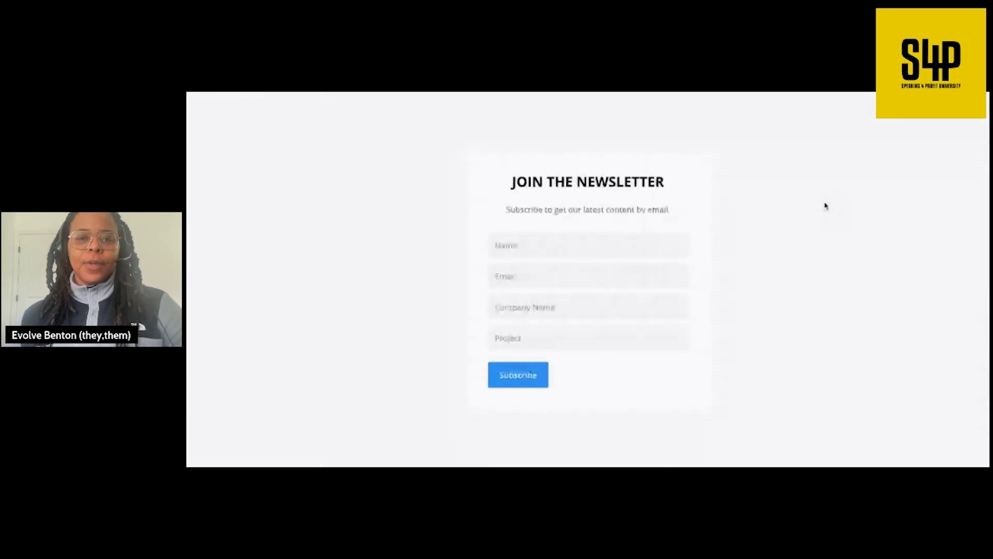
- Fill the test entry with a name, an email address, company Starbucks and project DEI Project
{"action": "left_click", "coordinate": [560, 235]}
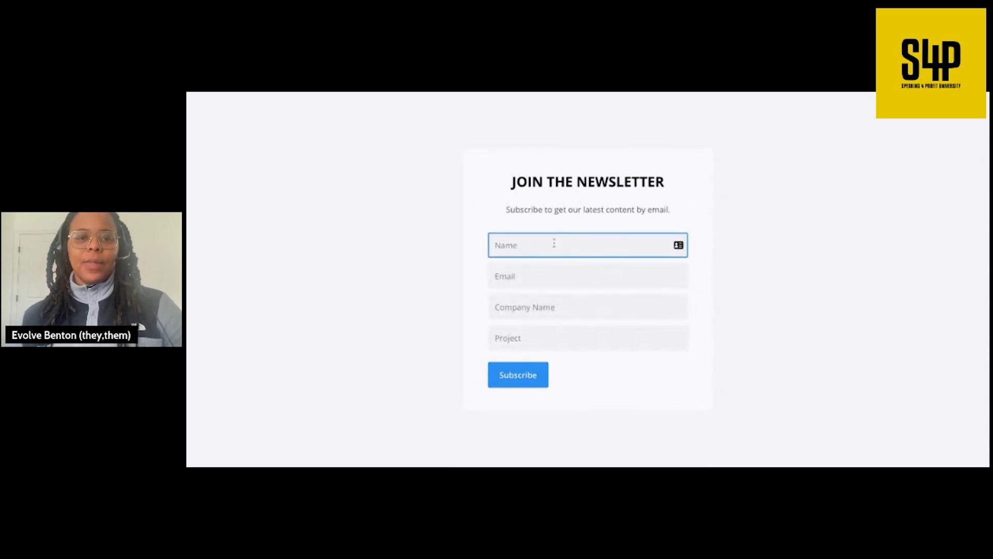
{"action": "left_click", "coordinate": [787, 189]}
{"action": "left_click", "coordinate": [610, 278]}
{"action": "left_click", "coordinate": [622, 248]}
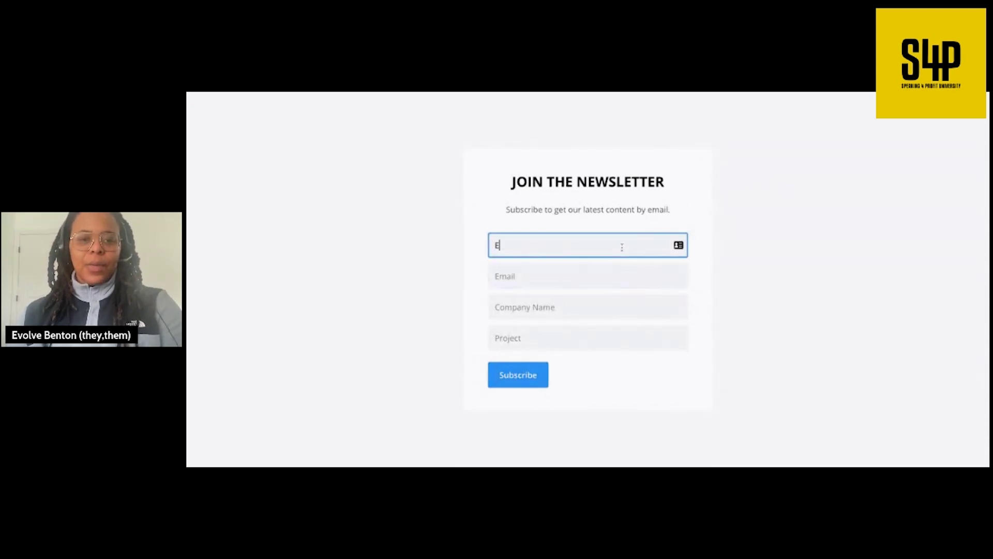
{"action": "left_click", "coordinate": [621, 282]}
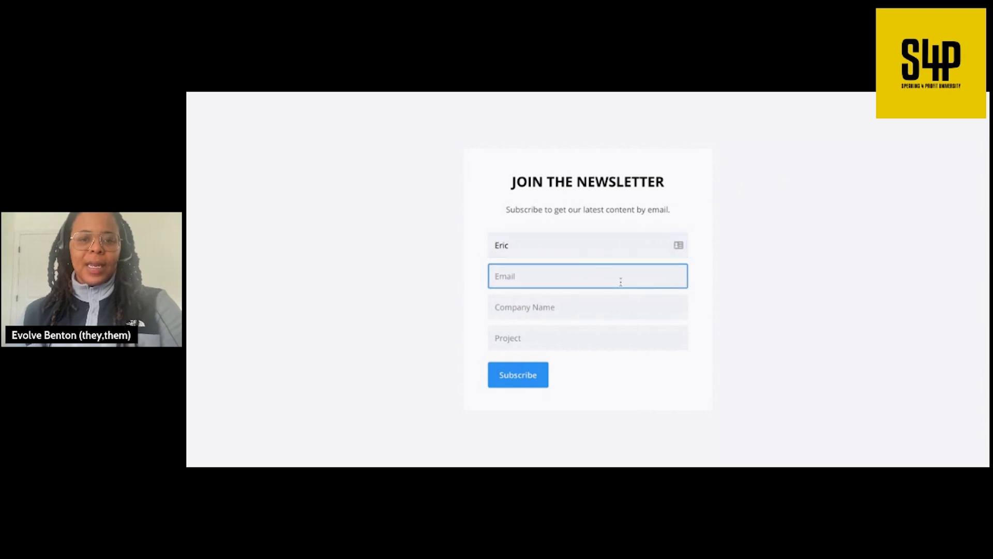
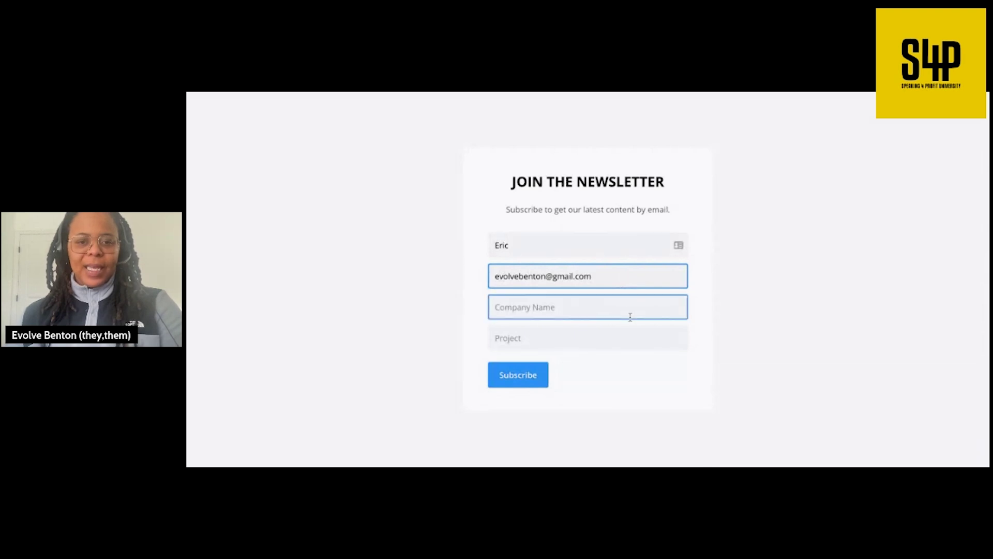
{"action": "left_click", "coordinate": [626, 311]}
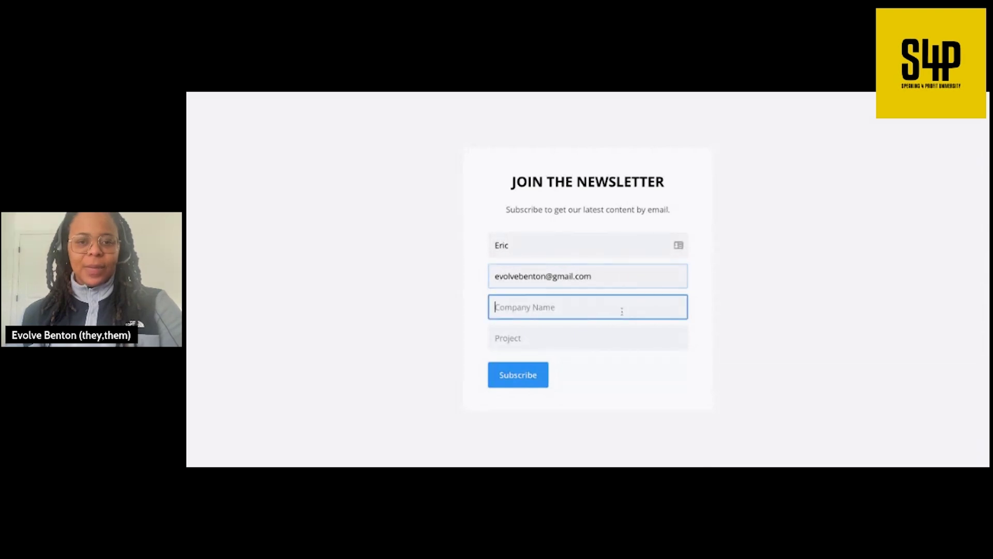
{"action": "left_click", "coordinate": [749, 309]}
{"action": "left_click", "coordinate": [584, 315]}
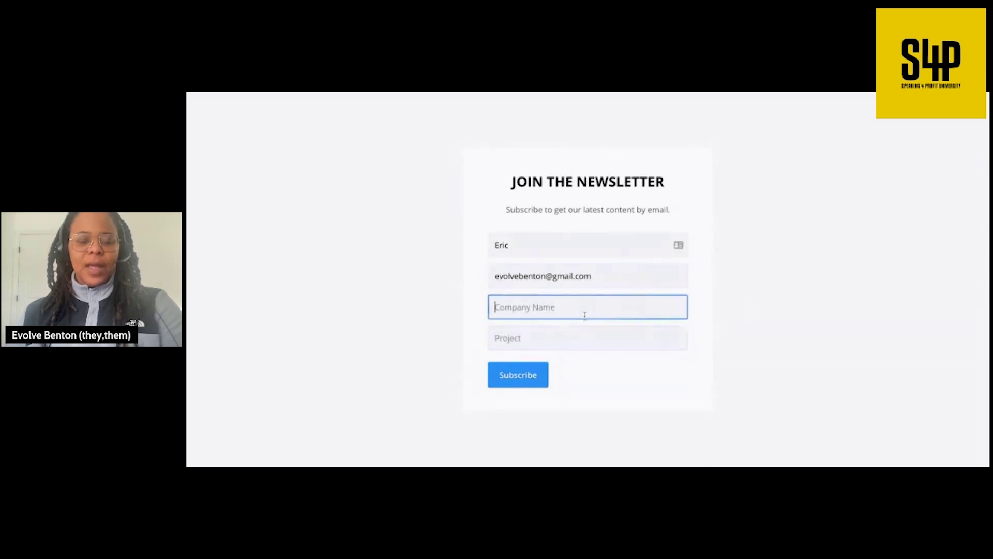
{"action": "type", "text": "Starbucks"}
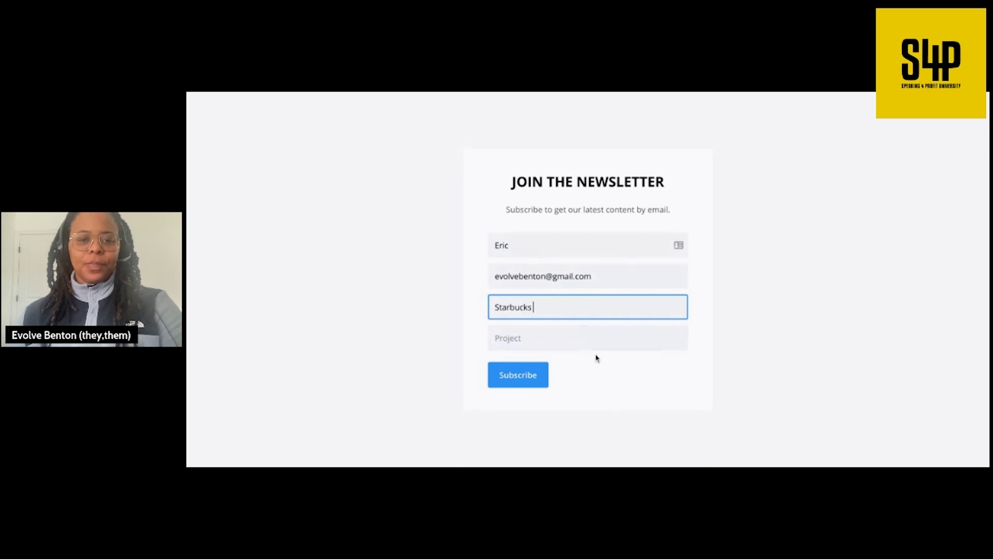
{"action": "left_click", "coordinate": [592, 343]}
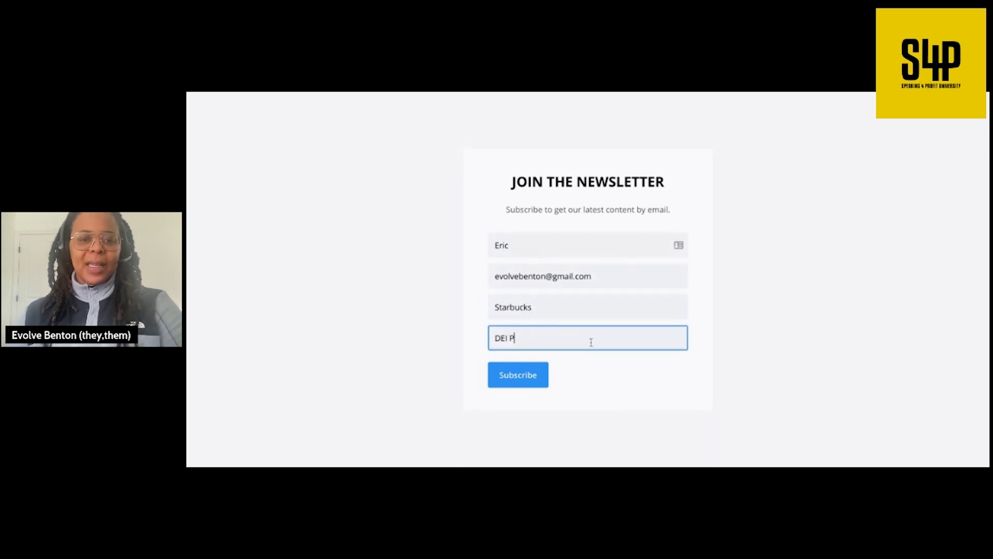
{"action": "type", "text": "DEI Project"}
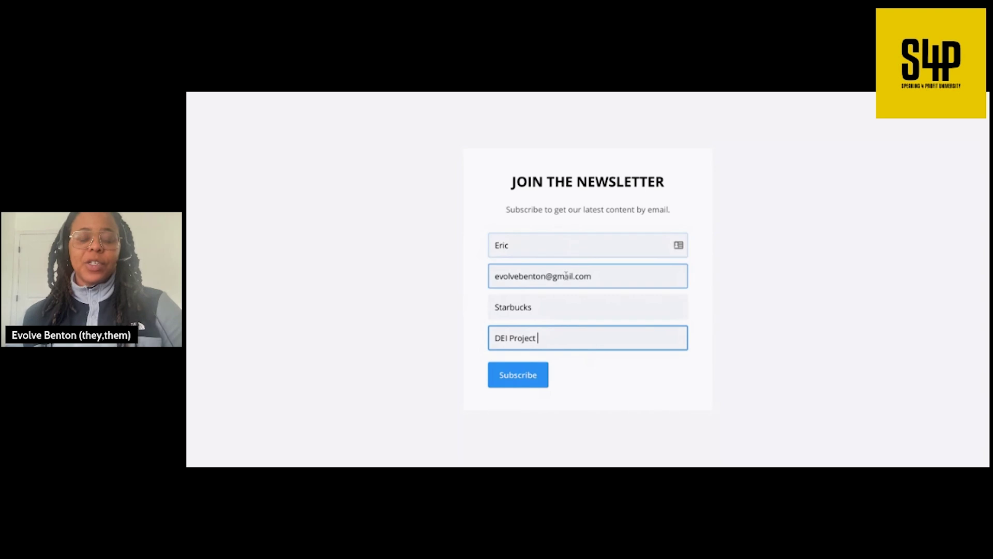
- Check the entered values, submit the test entry, and switch to the Gmail inbox
{"action": "left_click", "coordinate": [543, 247]}
{"action": "left_click", "coordinate": [605, 275]}
{"action": "left_click", "coordinate": [557, 307]}
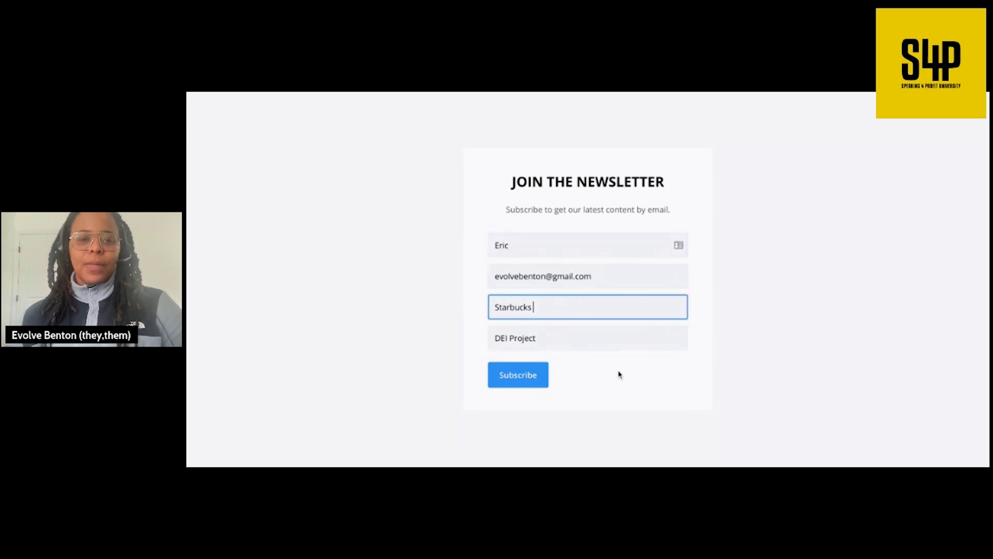
{"action": "left_click", "coordinate": [551, 338]}
{"action": "left_click", "coordinate": [536, 378]}
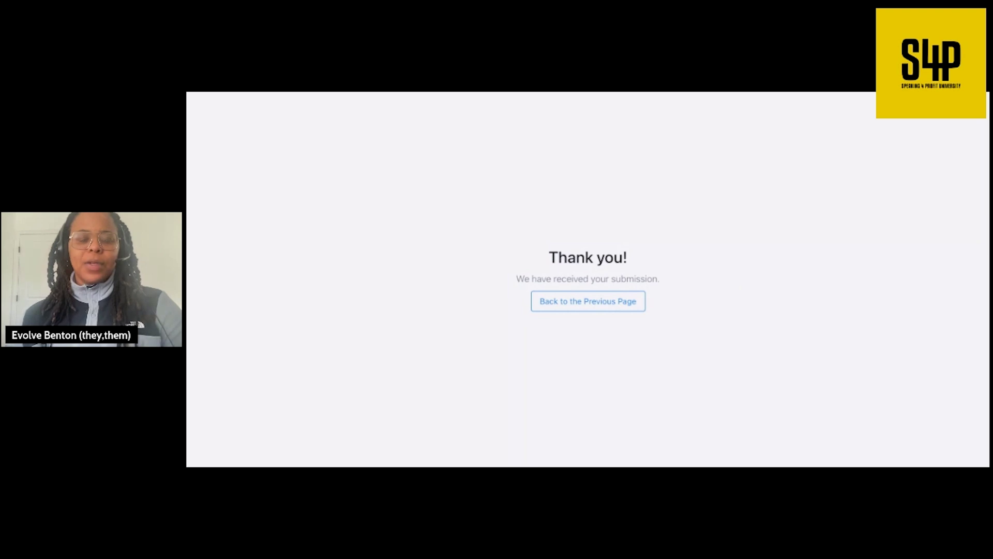
{"action": "key", "text": "ctrl+Tab"}
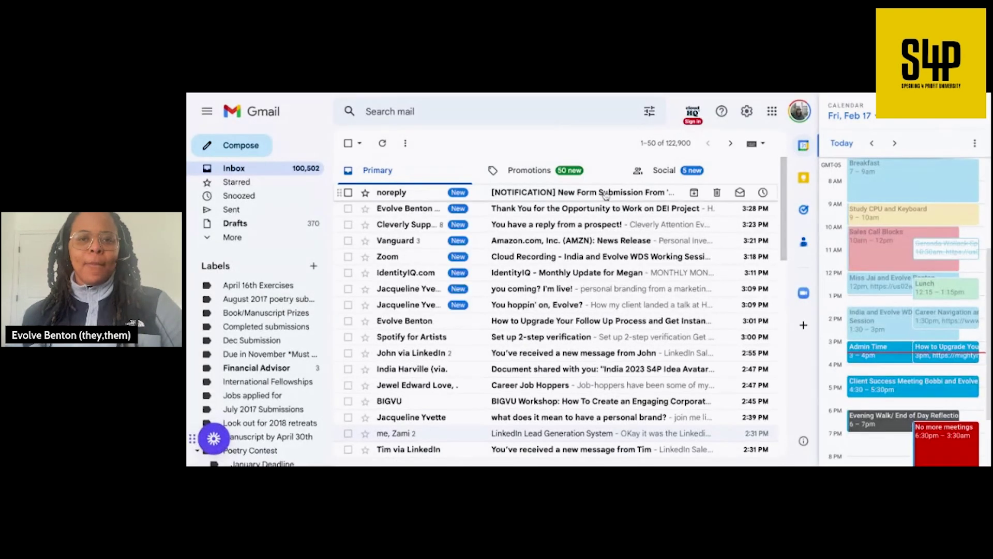
- Open the DEI Project thank-you email, note the unfilled (project name) placeholder, and follow the review link
{"action": "left_click", "coordinate": [543, 210]}
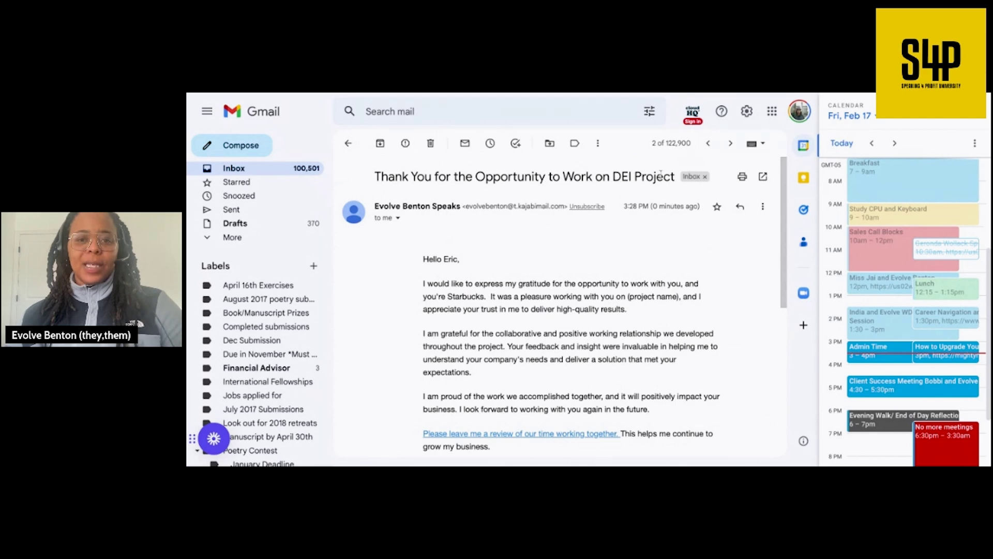
{"action": "scroll", "coordinate": [444, 209], "scroll_direction": "down", "scroll_amount": 3}
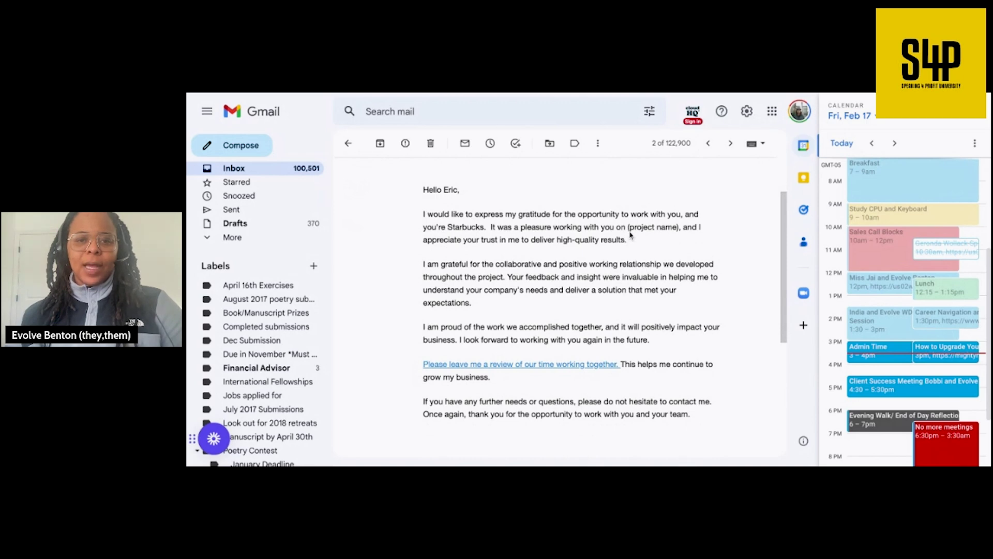
{"action": "left_click_drag", "start_coordinate": [629, 226], "coordinate": [679, 227]}
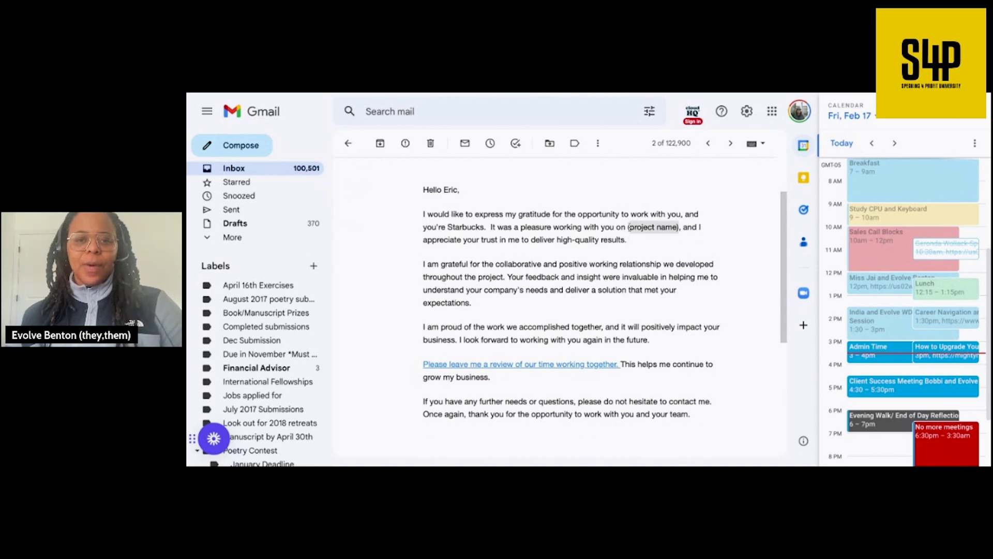
{"action": "left_click", "coordinate": [679, 235]}
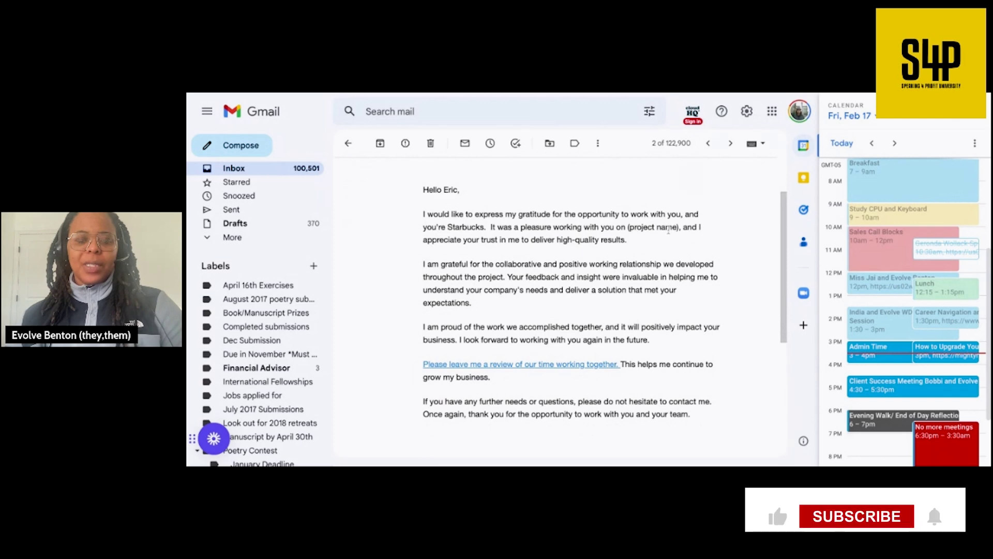
{"action": "scroll", "coordinate": [649, 284], "scroll_direction": "down", "scroll_amount": 1}
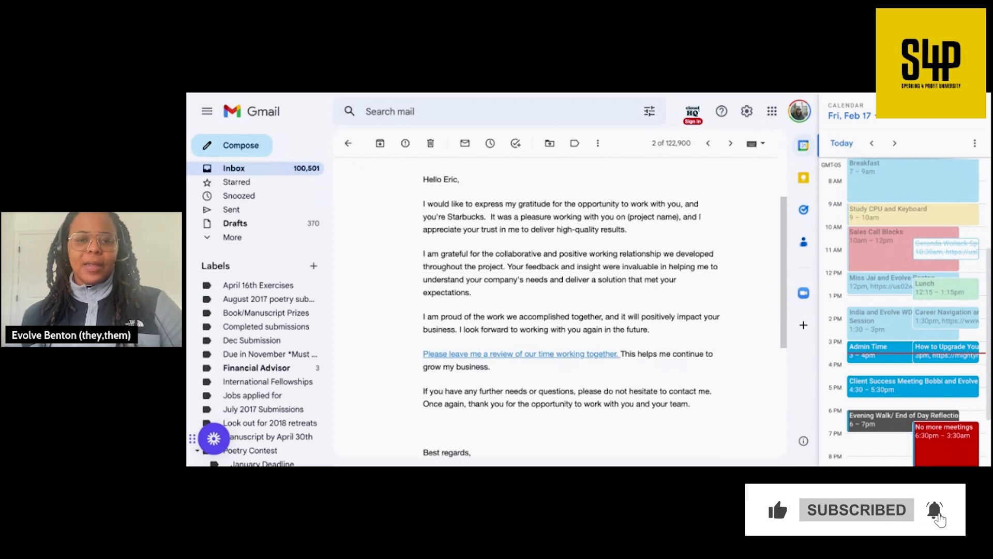
{"action": "scroll", "coordinate": [649, 284], "scroll_direction": "down", "scroll_amount": 1}
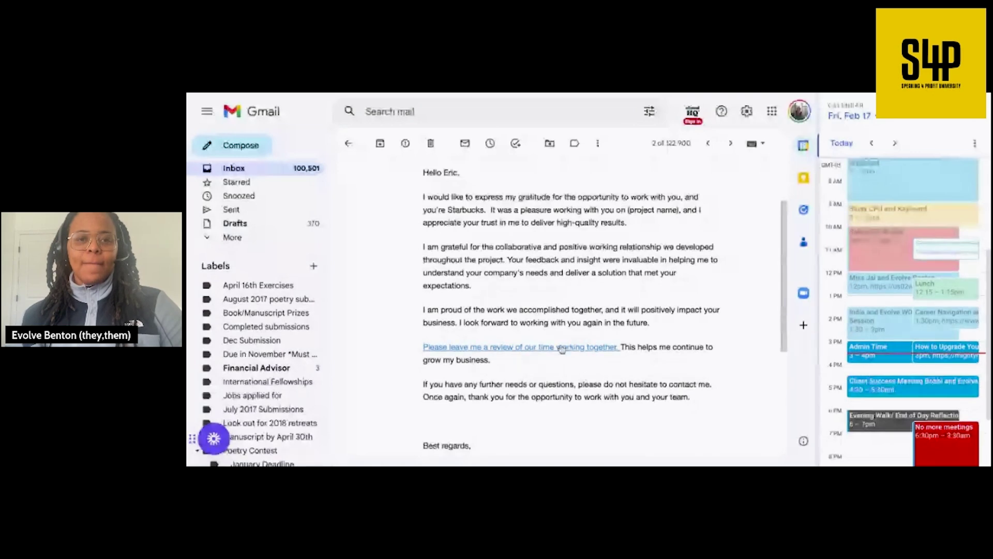
{"action": "left_click", "coordinate": [561, 348]}
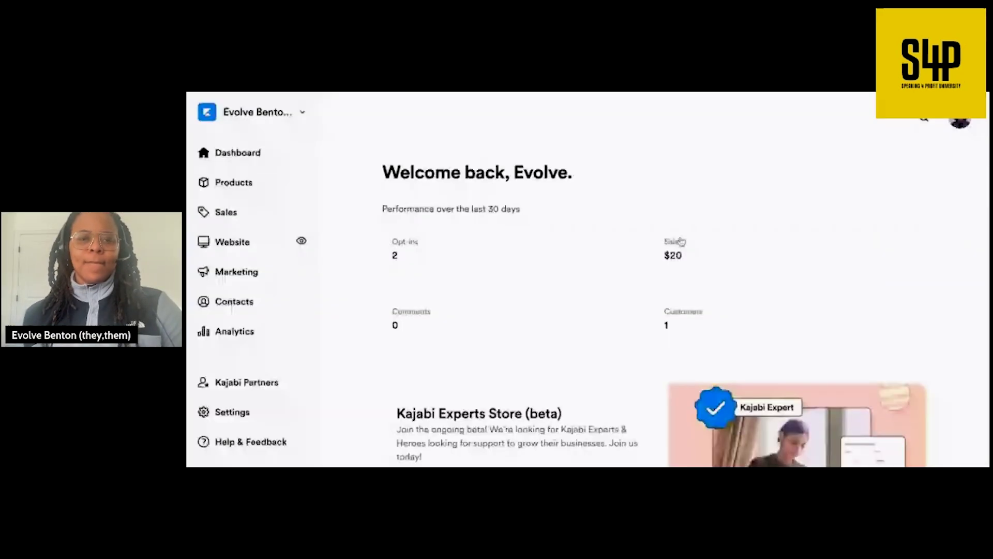
- Go to Marketing > Forms > Follow Up Speaking Engagements 2023 and edit its Send an email automation
{"action": "left_click", "coordinate": [247, 274]}
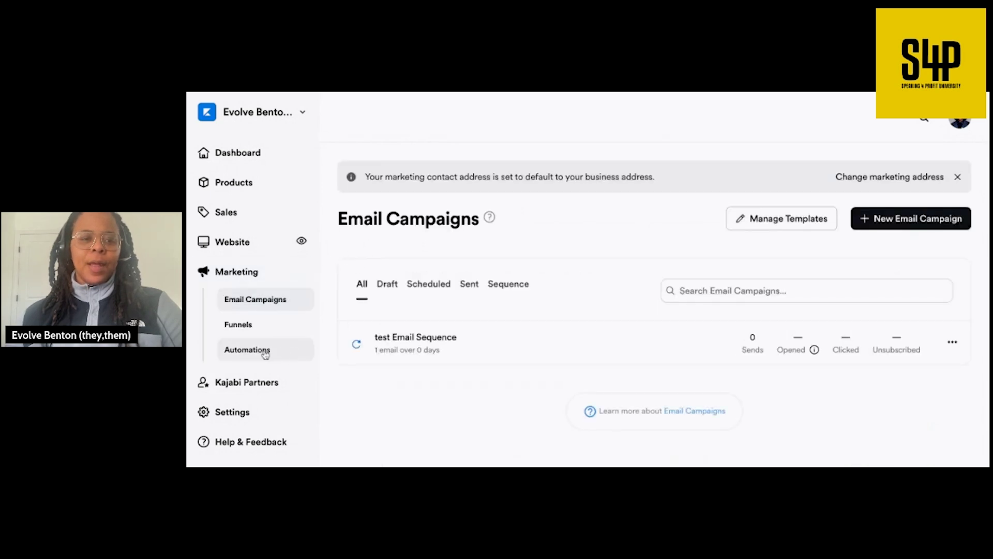
{"action": "scroll", "coordinate": [264, 352], "scroll_direction": "down", "scroll_amount": 2}
{"action": "left_click", "coordinate": [261, 287]}
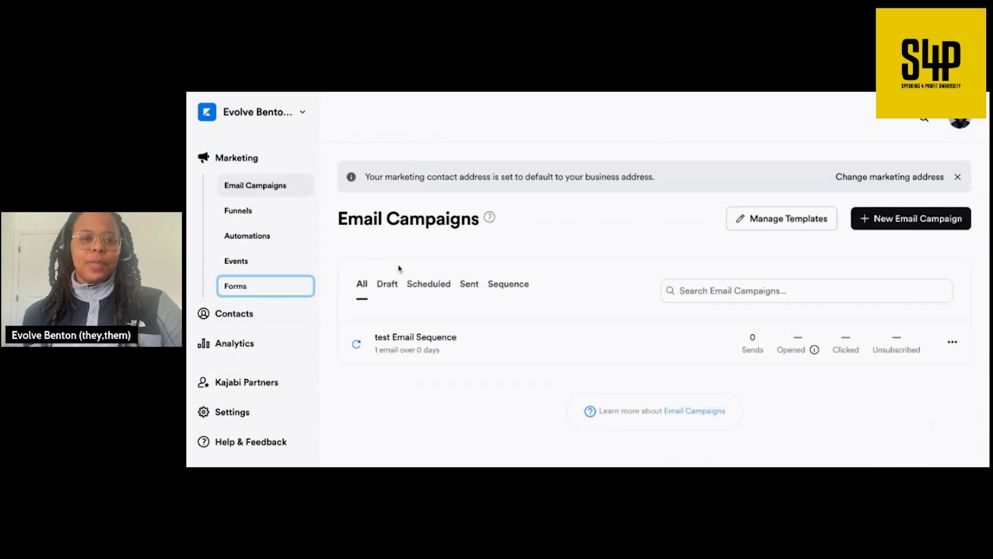
{"action": "left_click", "coordinate": [501, 294]}
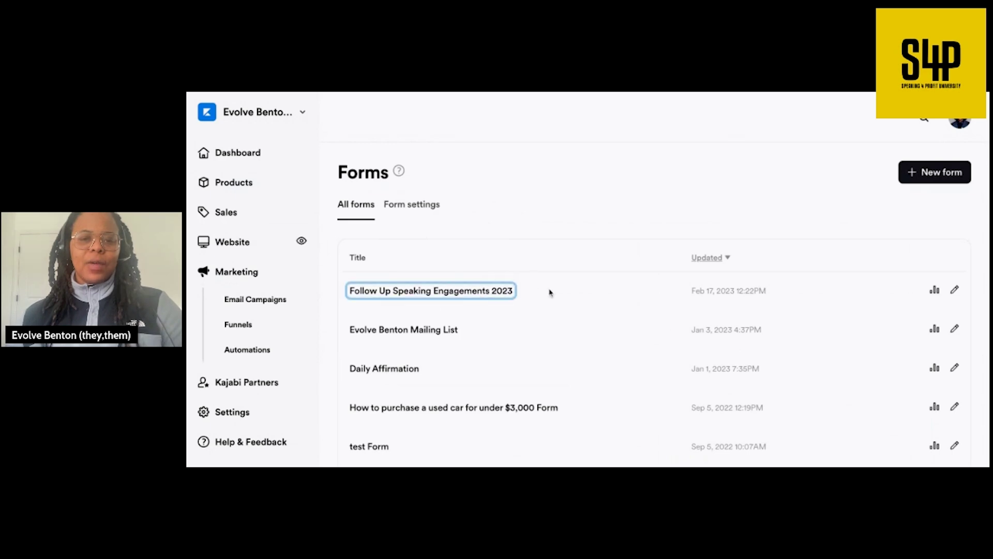
{"action": "scroll", "coordinate": [572, 286], "scroll_direction": "down", "scroll_amount": 6}
{"action": "scroll", "coordinate": [571, 286], "scroll_direction": "down", "scroll_amount": 5}
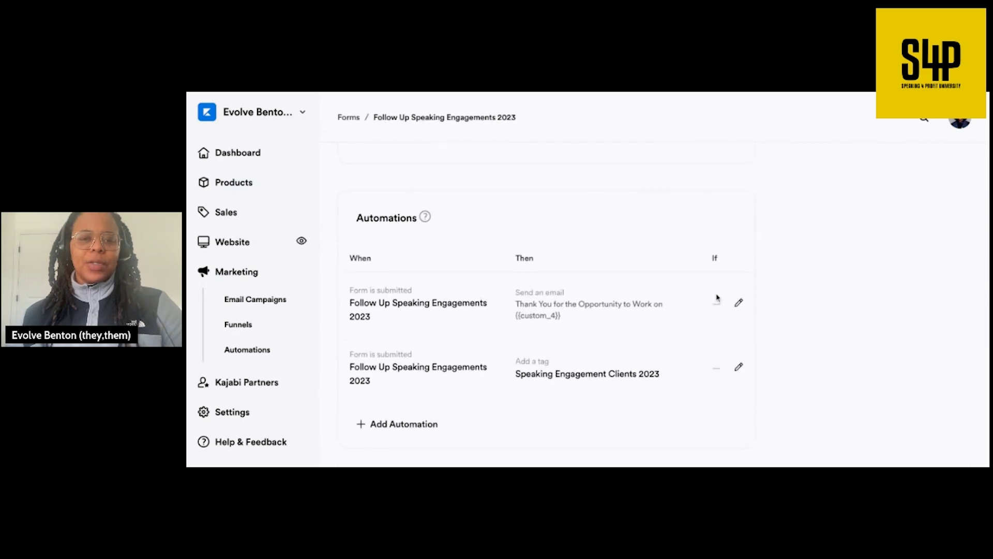
{"action": "left_click", "coordinate": [738, 303]}
{"action": "scroll", "coordinate": [676, 311], "scroll_direction": "down", "scroll_amount": 6}
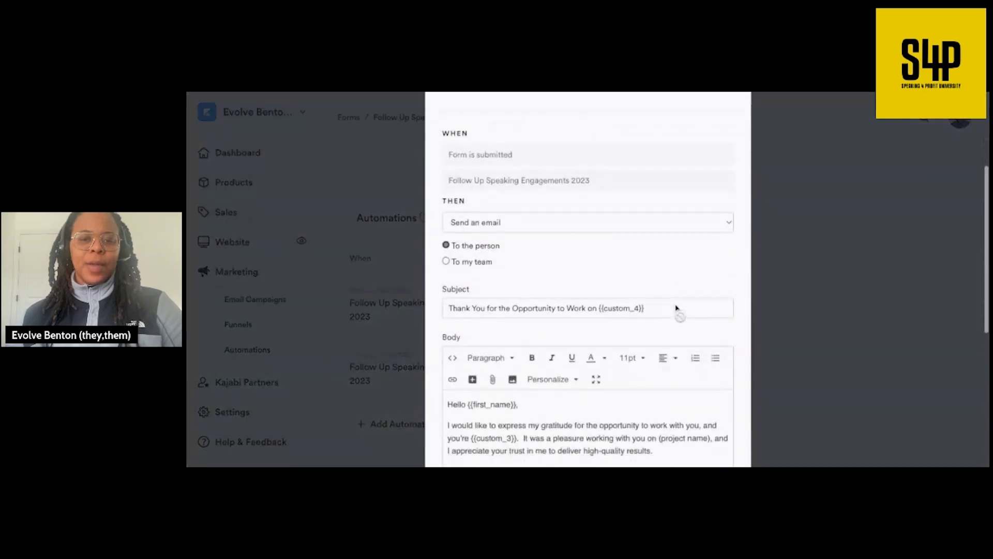
{"action": "scroll", "coordinate": [676, 308], "scroll_direction": "up", "scroll_amount": 1}
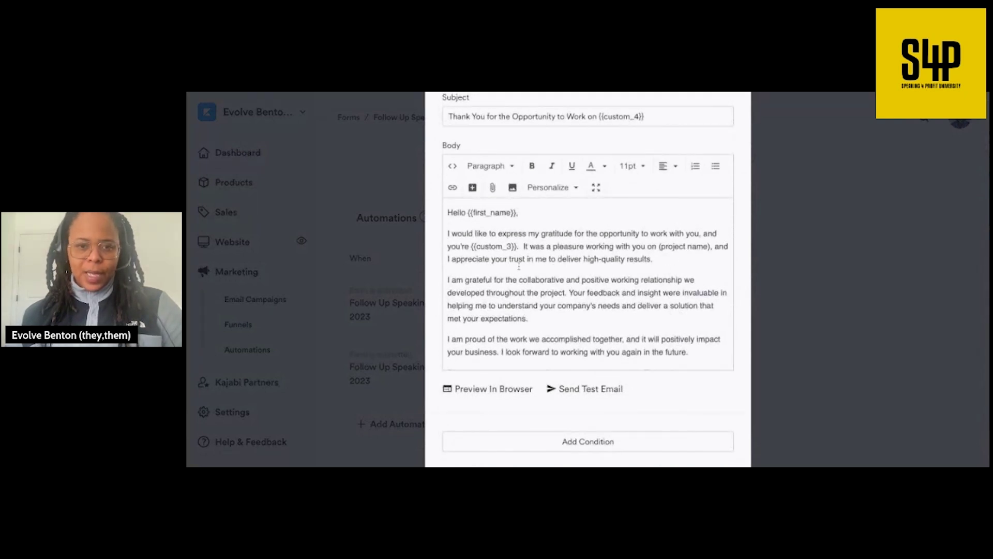
- Replace the (project name) placeholder with the Personalize Project field {{custom_4}}
{"action": "left_click", "coordinate": [709, 247]}
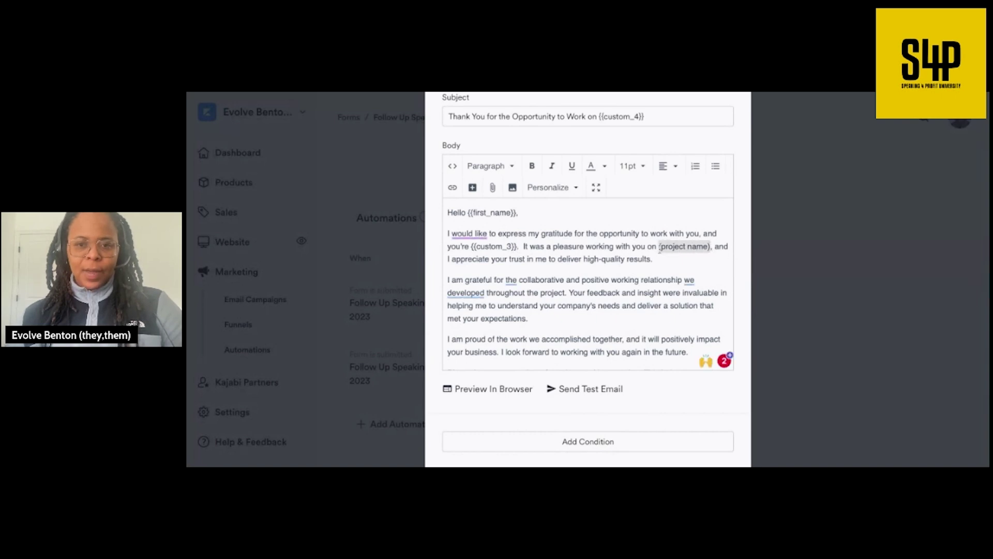
{"action": "key", "text": "BackSpace"}
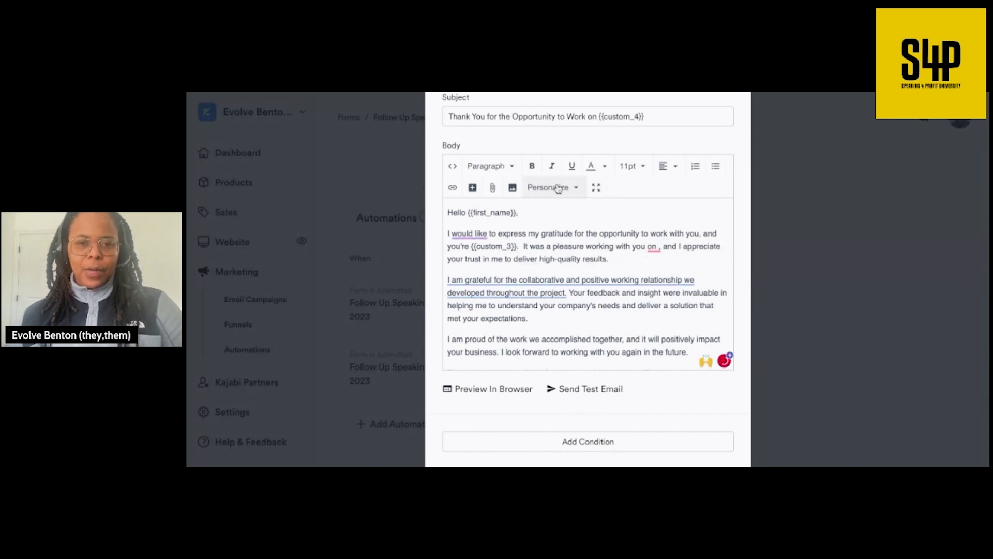
{"action": "left_click", "coordinate": [534, 211]}
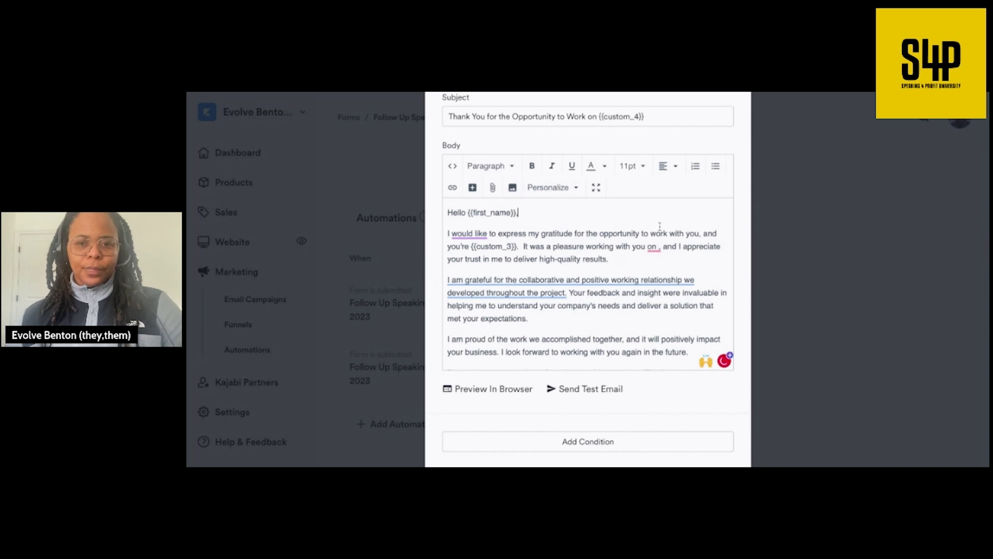
{"action": "mouse_move", "coordinate": [661, 250]}
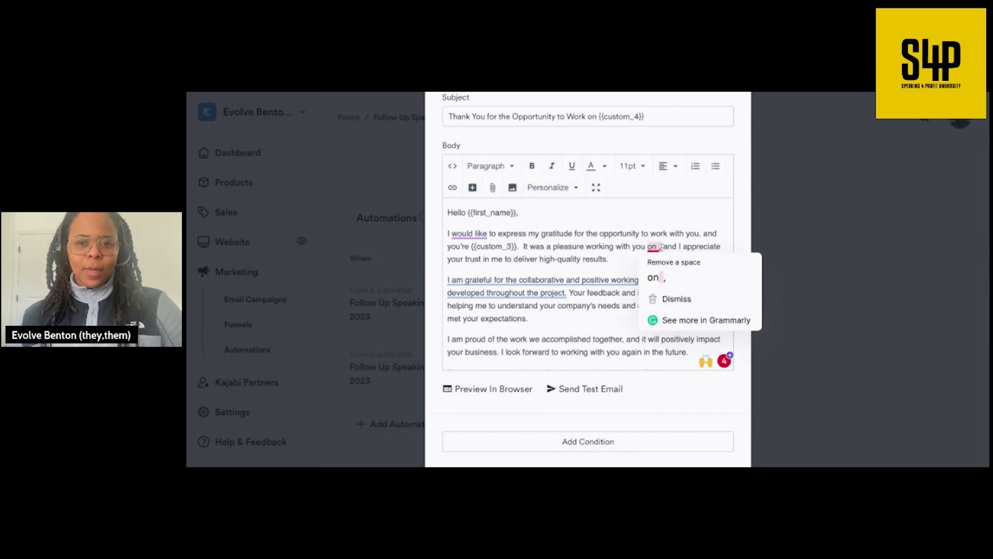
{"action": "left_click", "coordinate": [551, 187]}
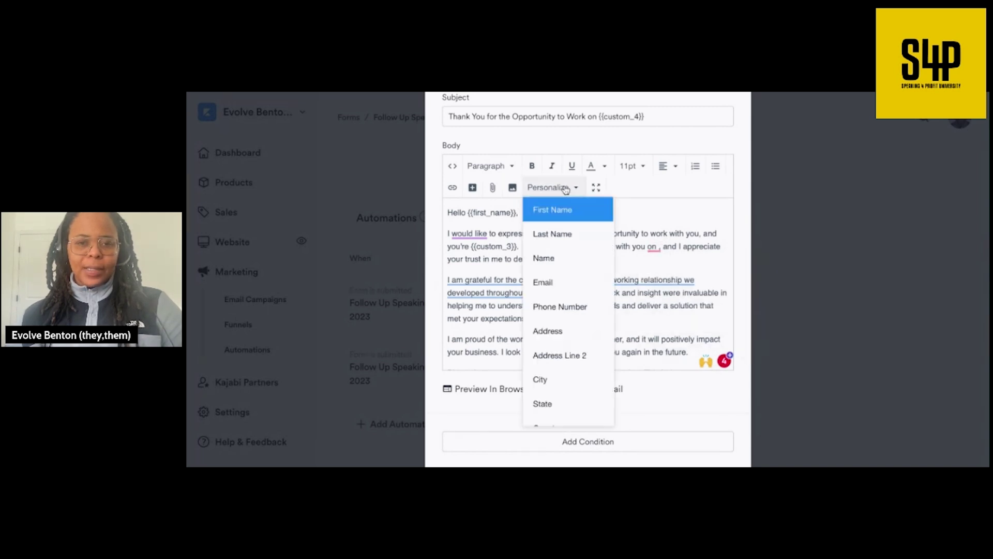
{"action": "scroll", "coordinate": [569, 336], "scroll_direction": "down", "scroll_amount": 3}
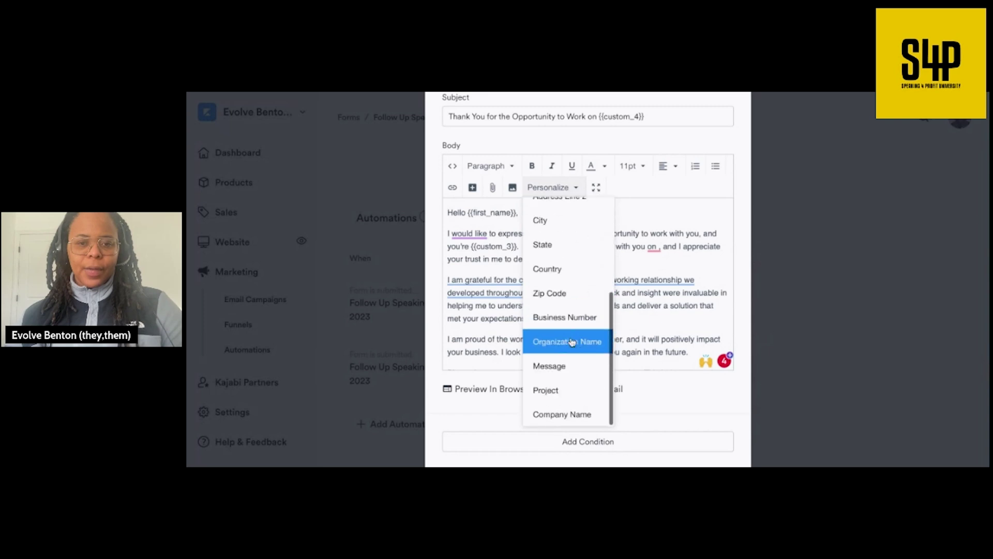
{"action": "left_click", "coordinate": [568, 392]}
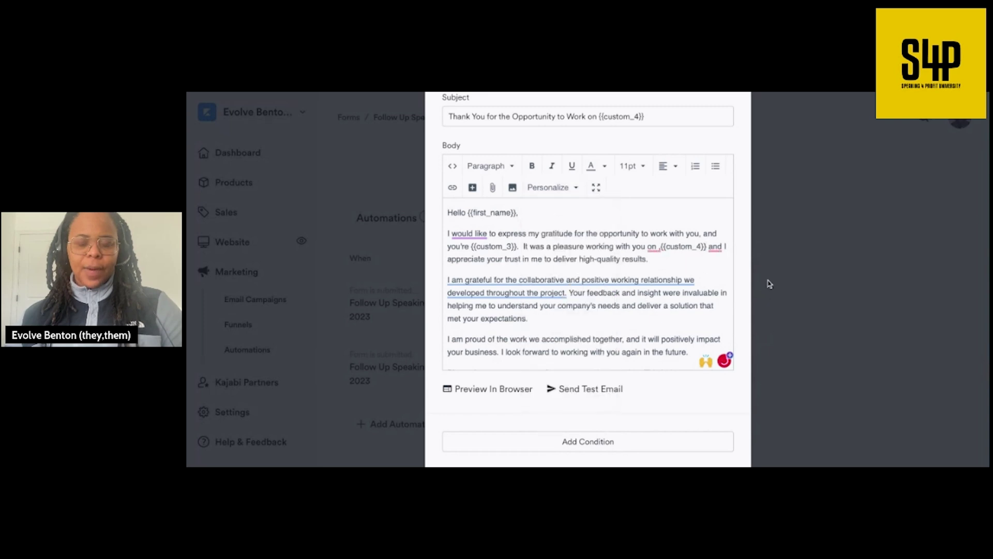
- Remove the extra space before the comma and save the automation
{"action": "scroll", "coordinate": [726, 269], "scroll_direction": "down", "scroll_amount": 5}
{"action": "scroll", "coordinate": [726, 269], "scroll_direction": "up", "scroll_amount": 5}
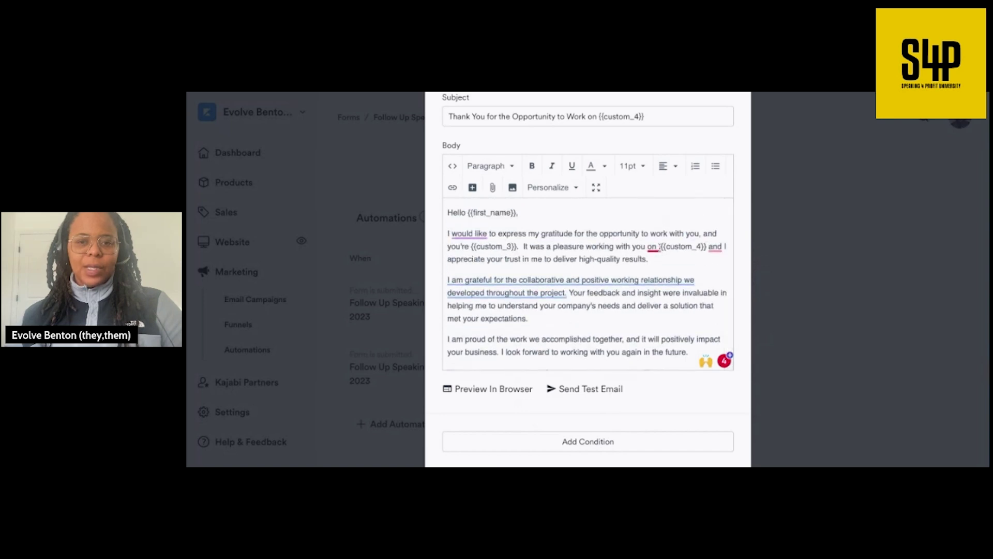
{"action": "mouse_move", "coordinate": [660, 250]}
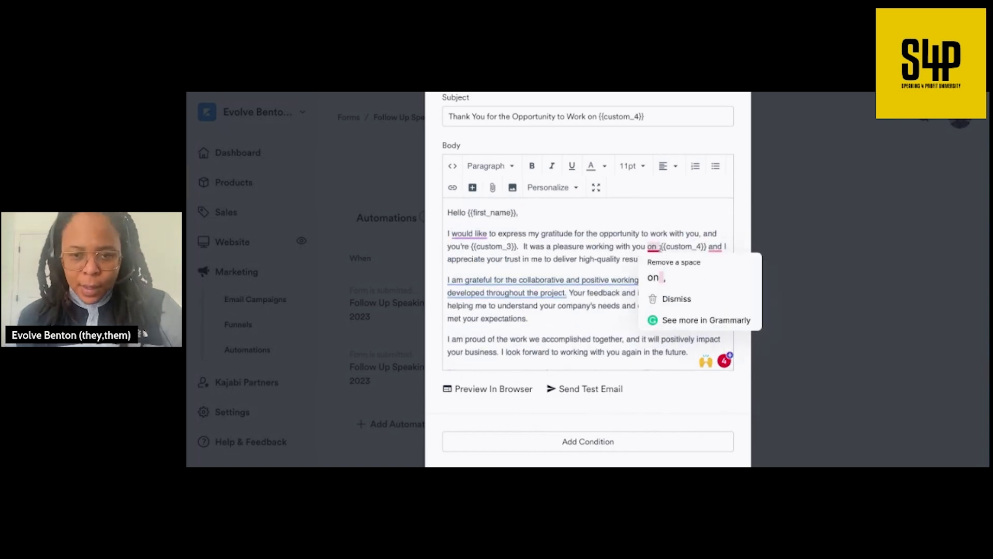
{"action": "left_click", "coordinate": [655, 278]}
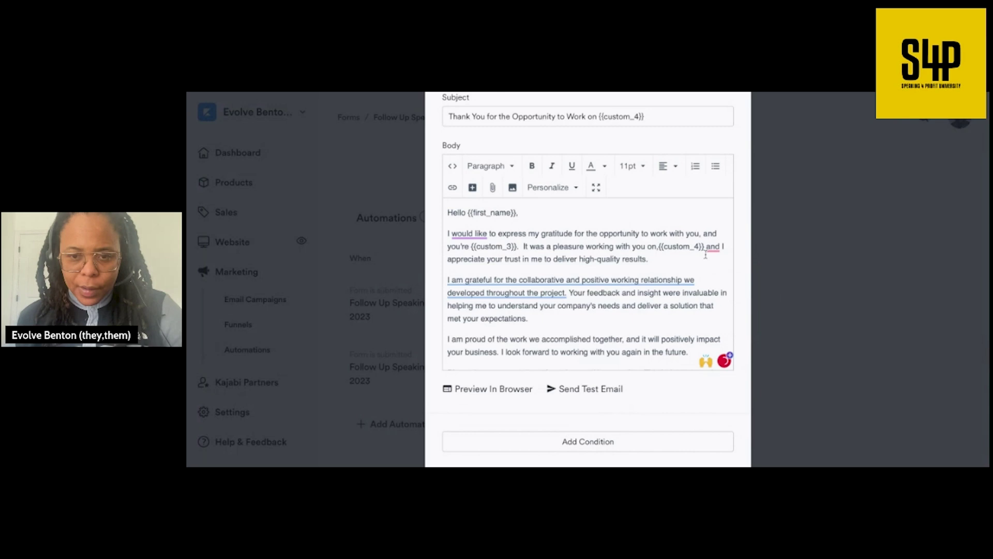
{"action": "mouse_move", "coordinate": [713, 247]}
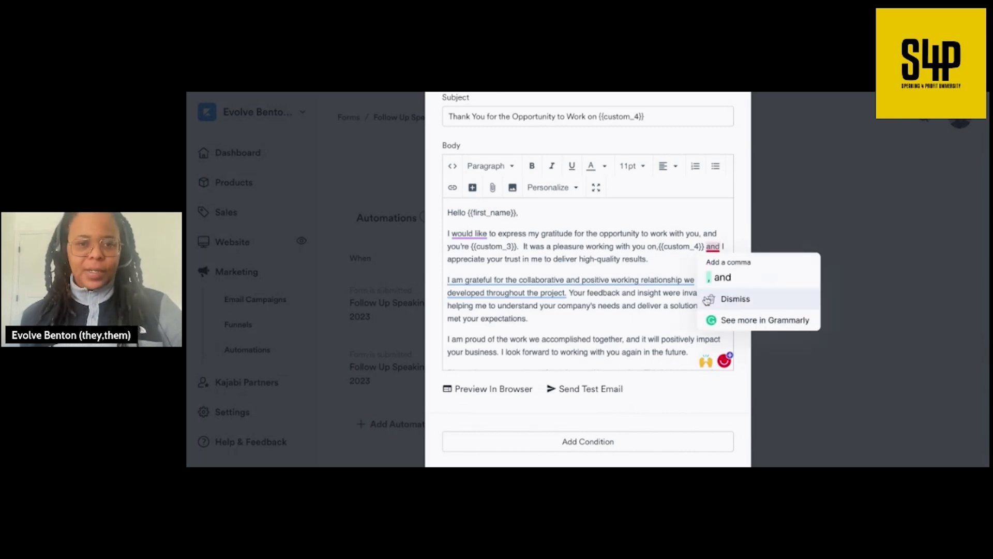
{"action": "scroll", "coordinate": [644, 288], "scroll_direction": "down", "scroll_amount": 2}
{"action": "scroll", "coordinate": [644, 286], "scroll_direction": "up", "scroll_amount": 15}
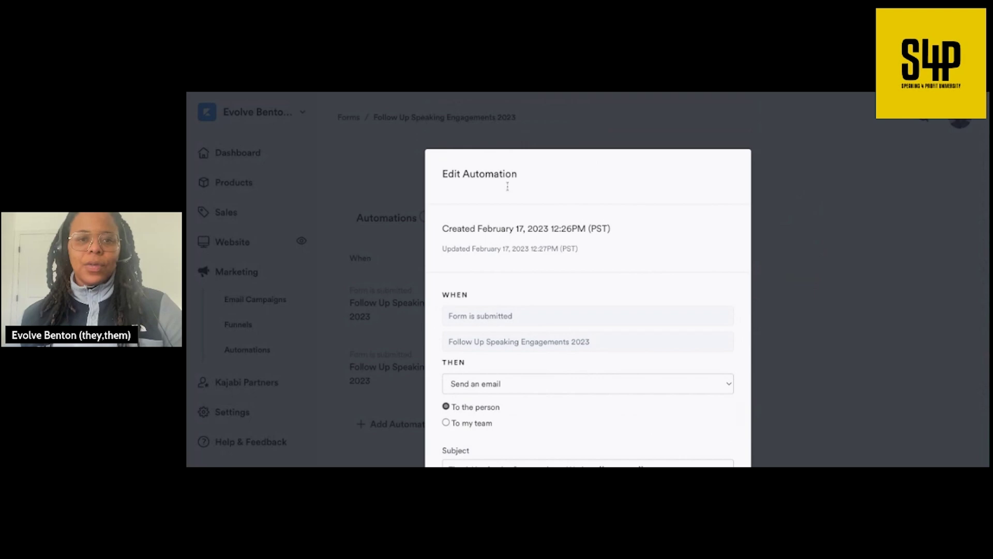
{"action": "scroll", "coordinate": [546, 286], "scroll_direction": "down", "scroll_amount": 15}
{"action": "left_click", "coordinate": [585, 402]}
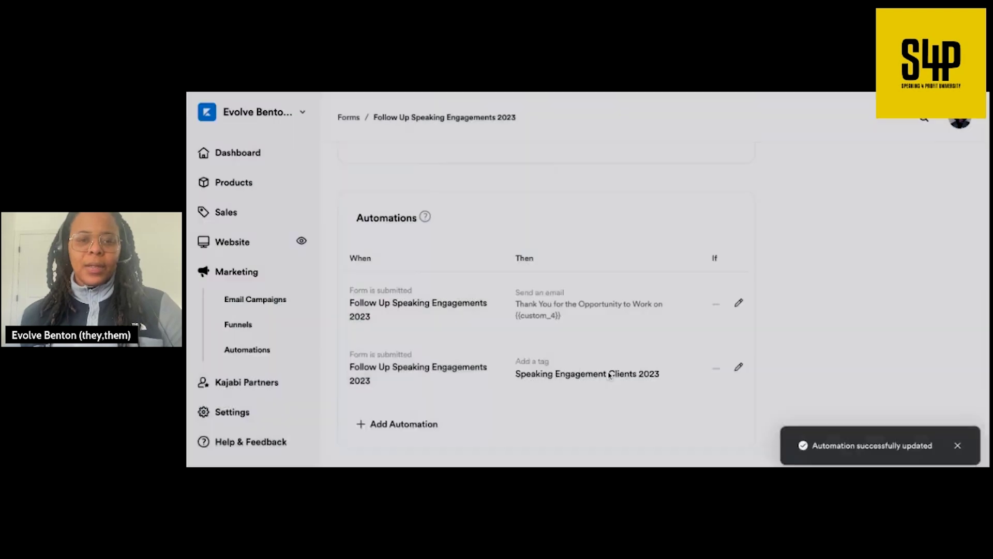
- Open the form preview and click through its Email, Company Name and Project fields
{"action": "scroll", "coordinate": [599, 307], "scroll_direction": "up", "scroll_amount": 10}
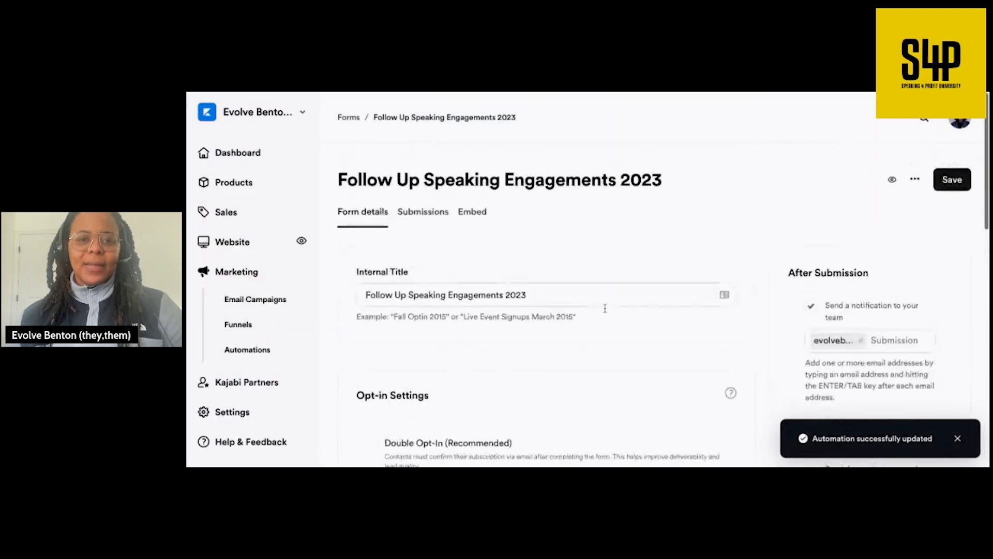
{"action": "scroll", "coordinate": [605, 308], "scroll_direction": "down", "scroll_amount": 2}
{"action": "scroll", "coordinate": [604, 308], "scroll_direction": "up", "scroll_amount": 2}
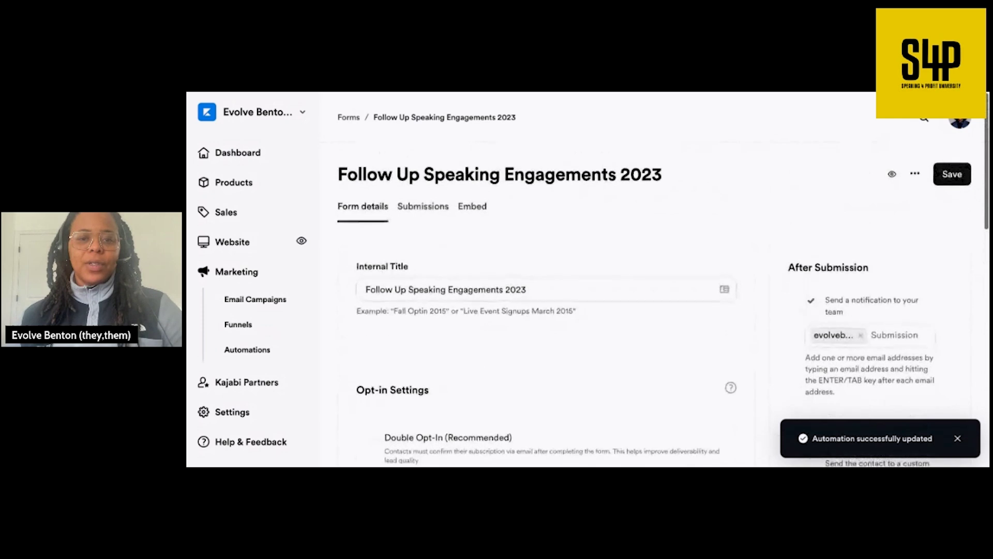
{"action": "left_click", "coordinate": [892, 171]}
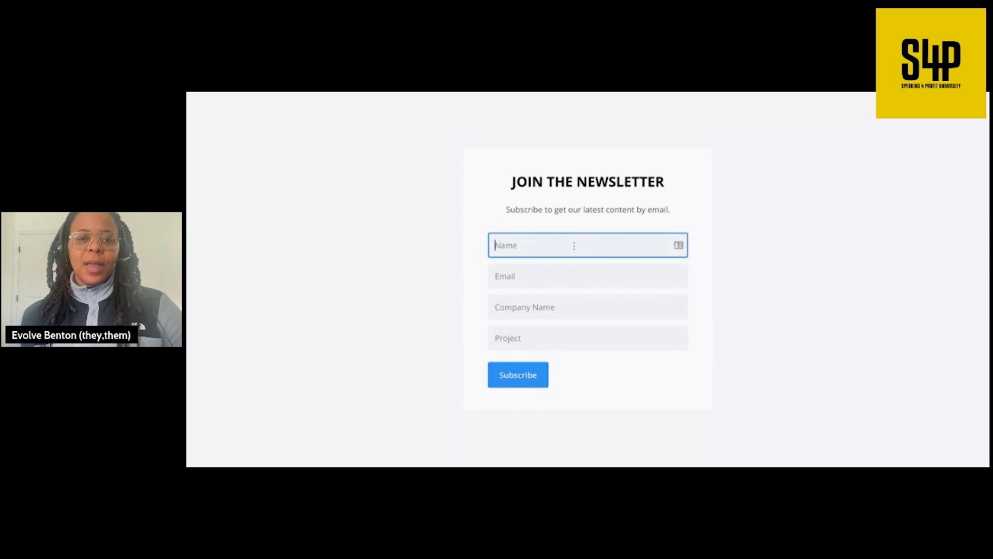
{"action": "left_click", "coordinate": [568, 275]}
{"action": "left_click", "coordinate": [567, 308]}
{"action": "left_click", "coordinate": [566, 337]}
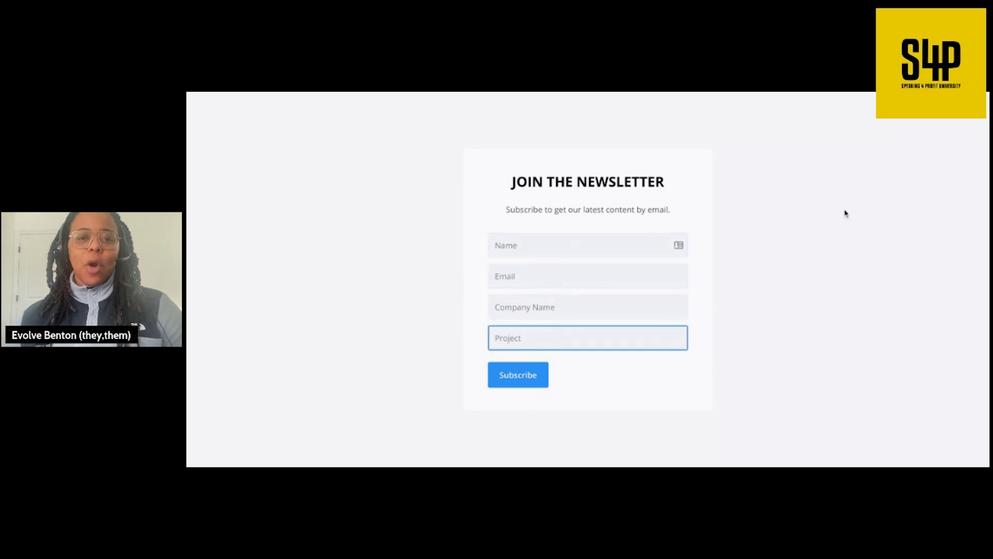
{"action": "left_click", "coordinate": [646, 422]}
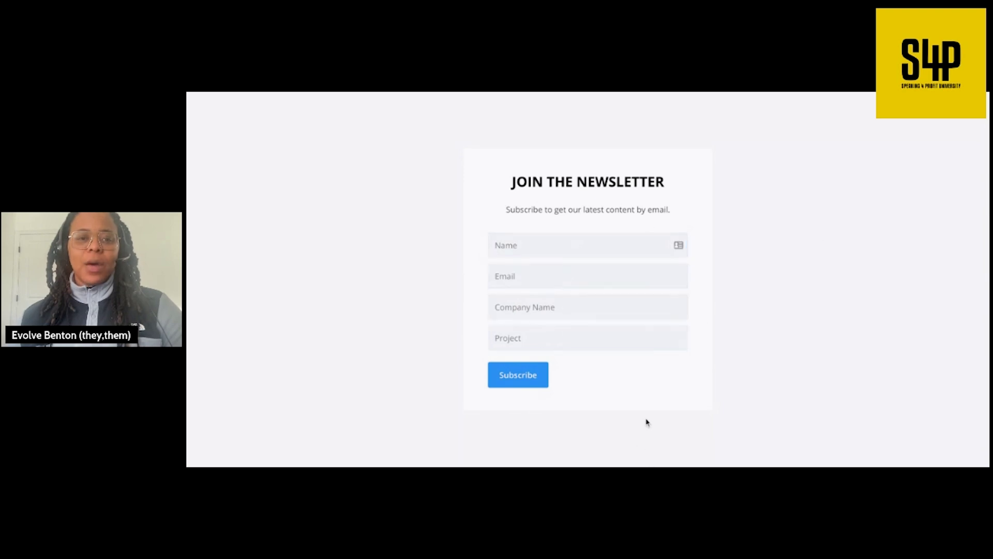